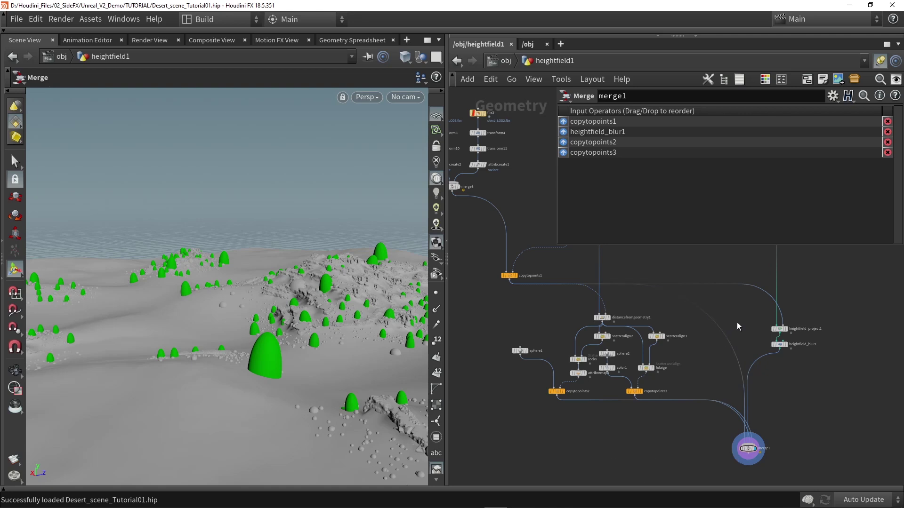
Step: Add a HeightField Scatter node in the empty network area beside the desert terrain chain
middle_drag(736, 322, 685, 396)
scroll(686, 397, down, 2)
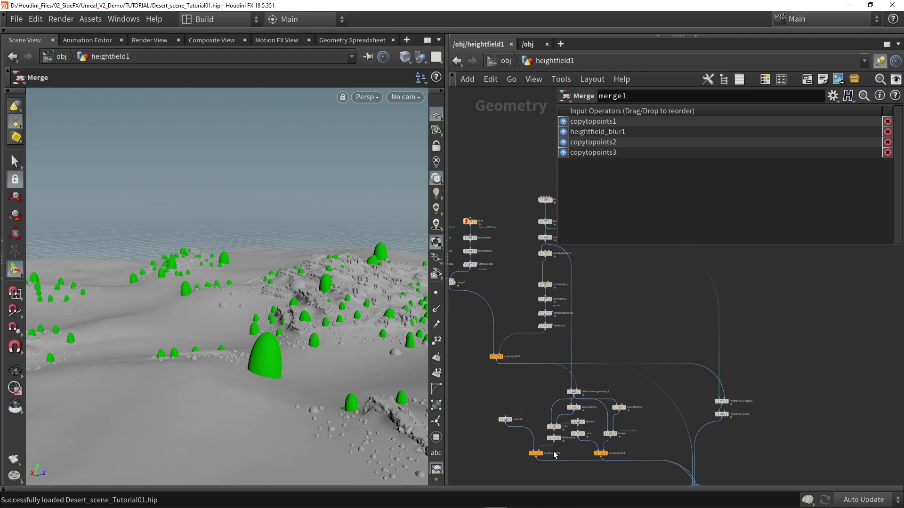
middle_drag(628, 307, 571, 330)
scroll(541, 308, up, 2)
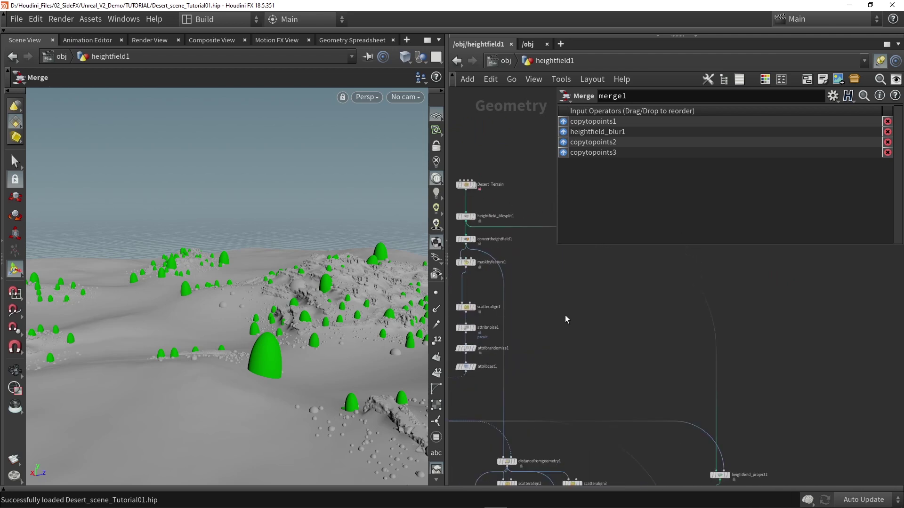
key(Tab)
text(he)
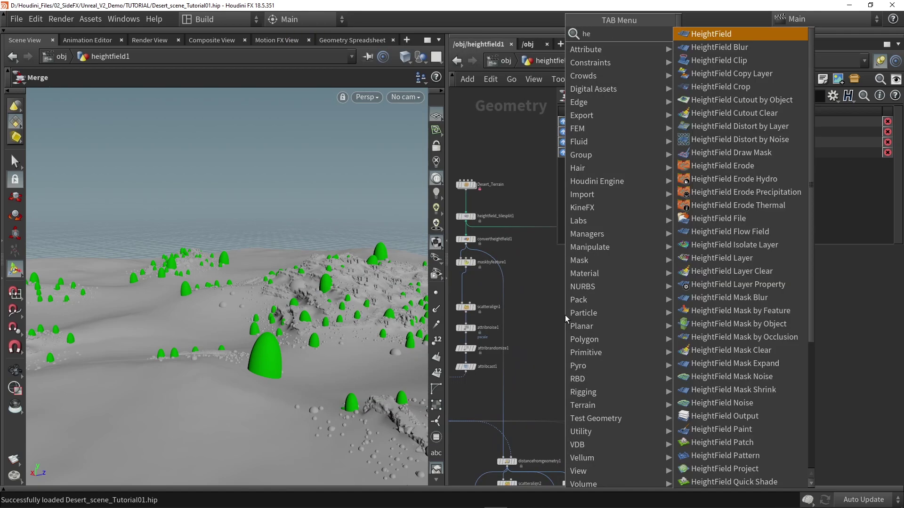
text(ight)
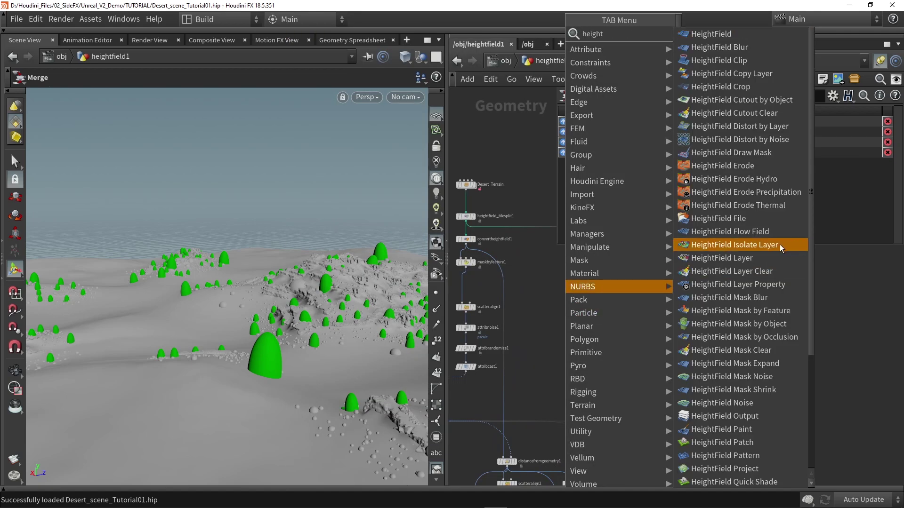
text( s)
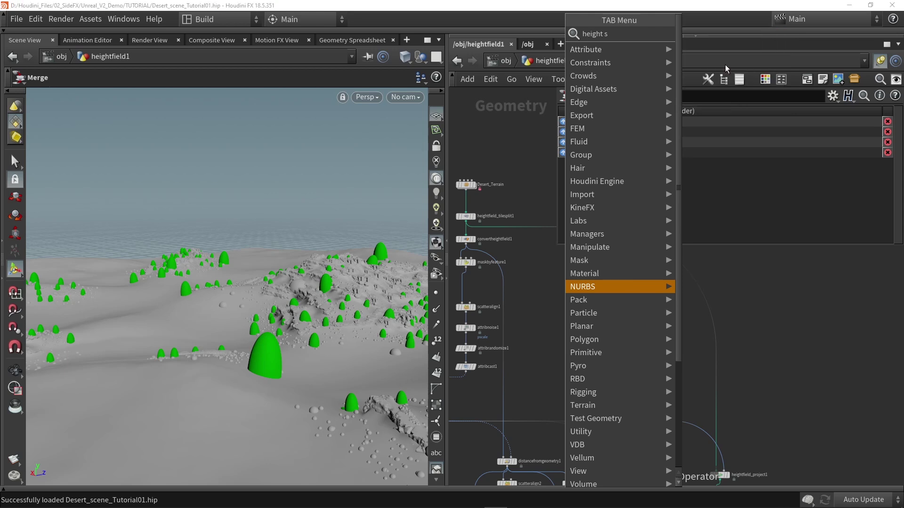
click(725, 60)
click(574, 324)
Step: Wire the output of heightfield_tilesplit1 into the terrain input of heightfield_scatter1
scroll(573, 324, up, 3)
middle_drag(536, 277, 619, 339)
scroll(612, 334, down, 5)
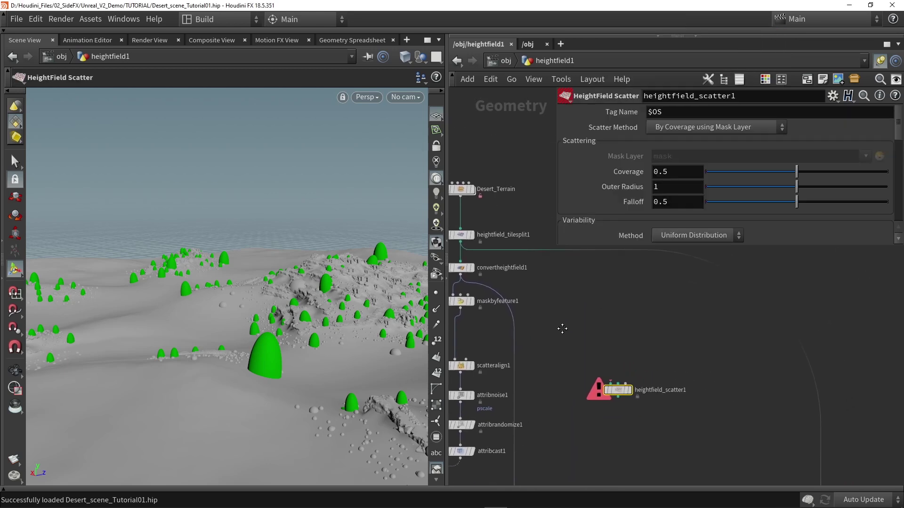
drag(461, 245, 596, 385)
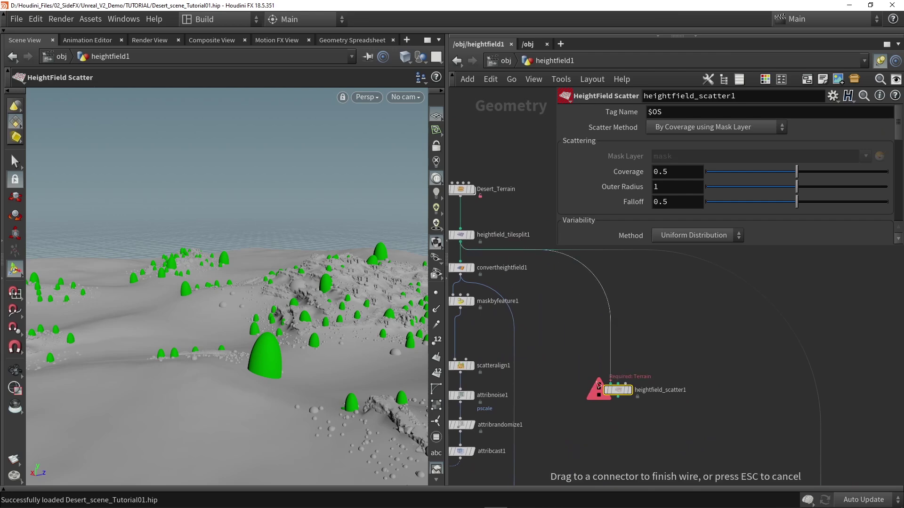
scroll(633, 393, up, 3)
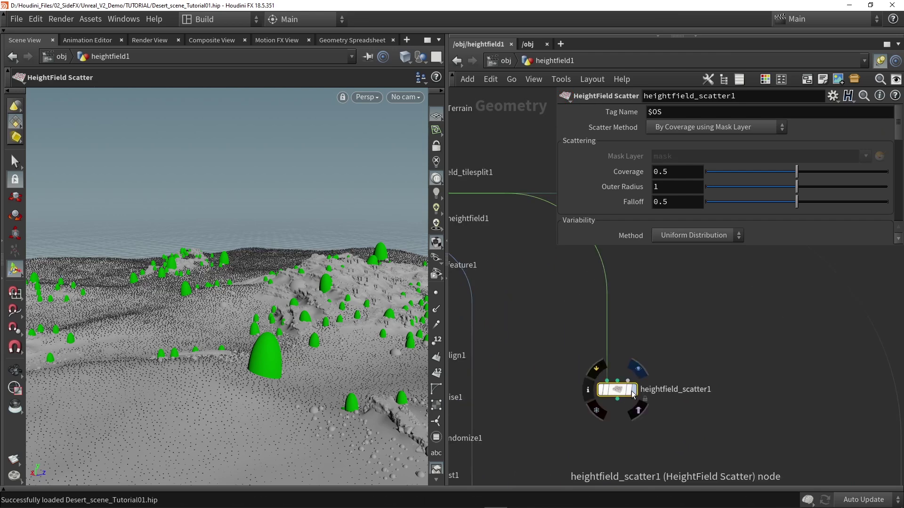
Step: Display heightfield_scatter1 to view its points across the terrain, and move the node into clear space below
click(633, 391)
key(Escape)
drag(301, 330, 317, 319)
click(549, 340)
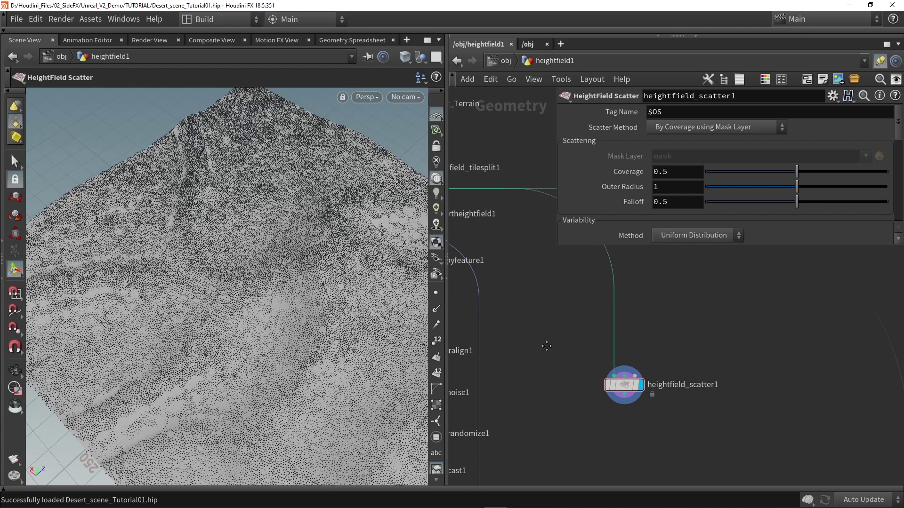
key(h)
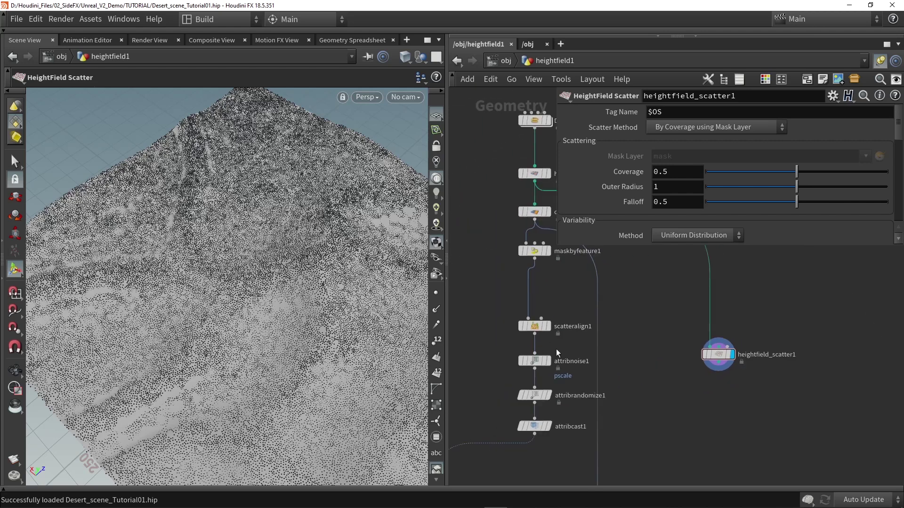
drag(719, 358, 737, 333)
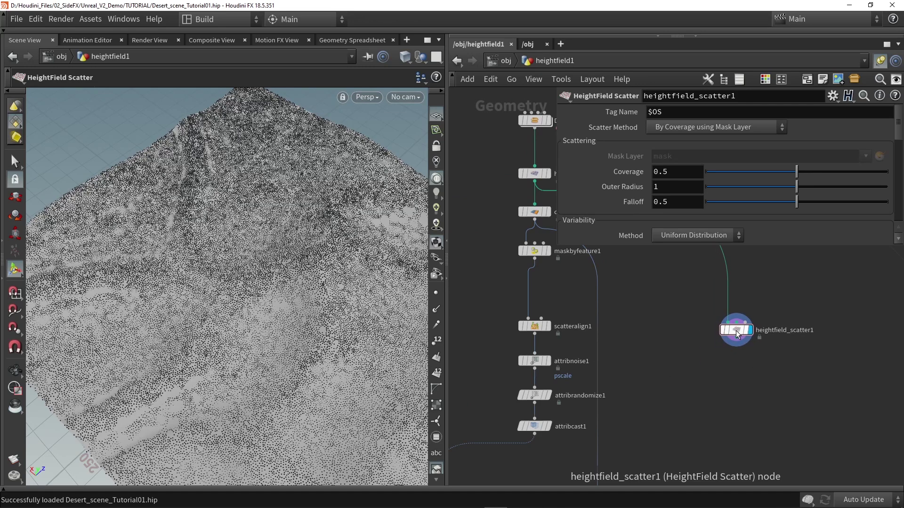
middle_drag(736, 334, 643, 384)
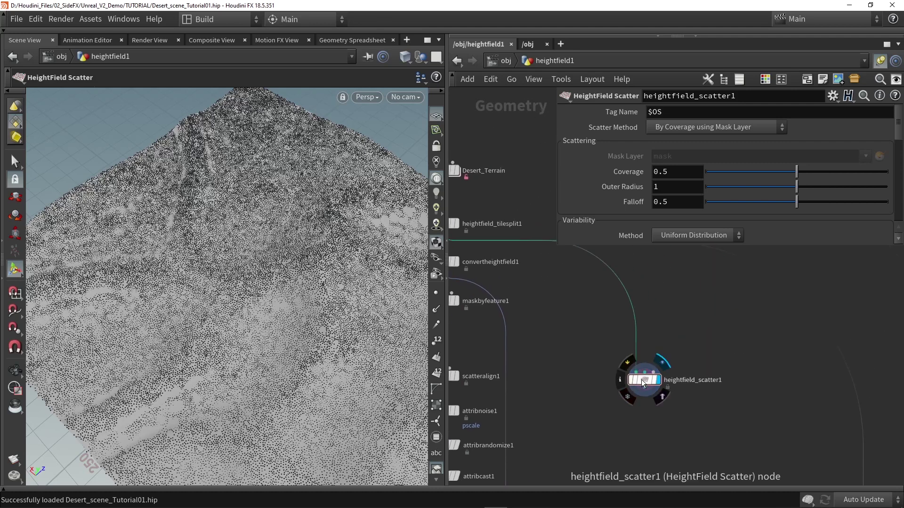
drag(643, 384, 610, 430)
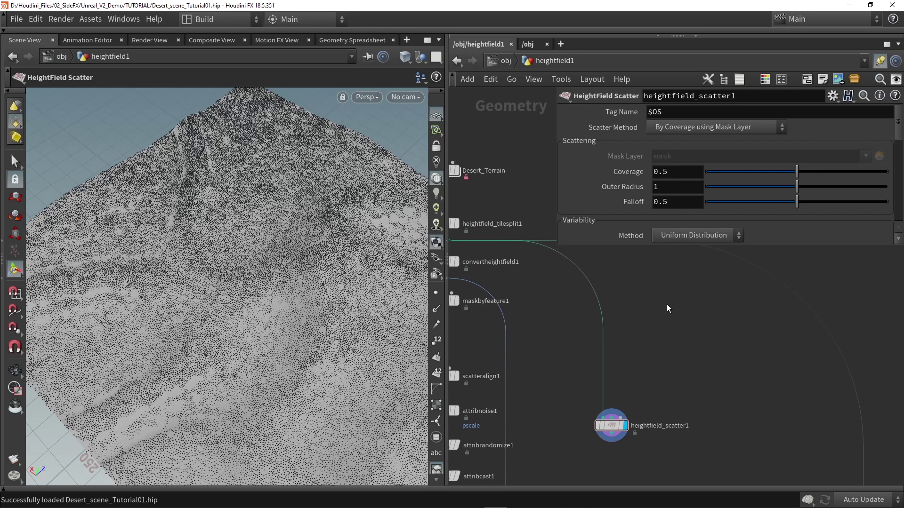
Step: Add a HeightField Mask by Occlusion node between the tile split and the scatter node, fed from heightfield_tilesplit1
key(Up)
key(Tab)
text(occ)
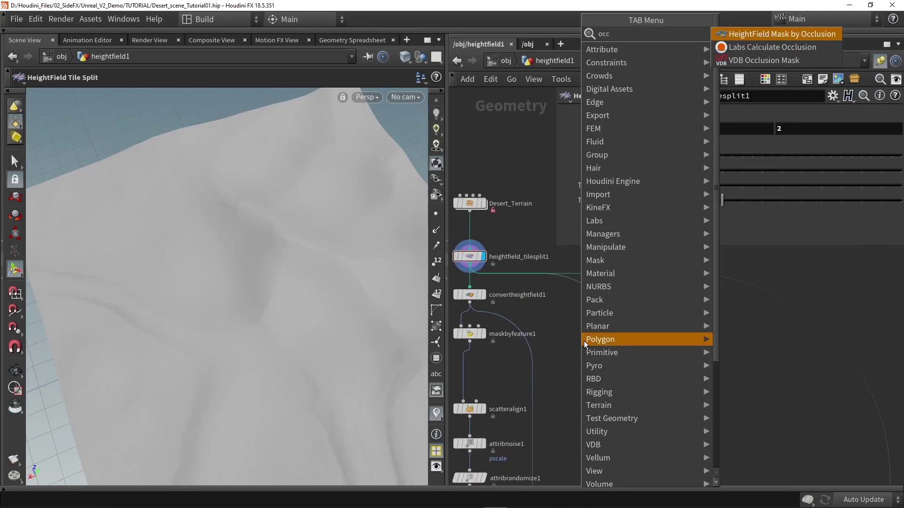
click(772, 34)
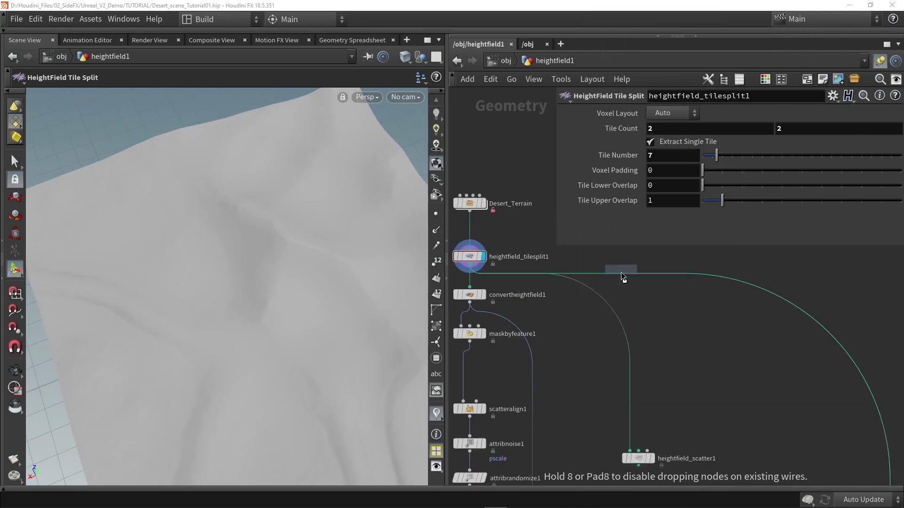
click(574, 361)
drag(576, 349, 575, 352)
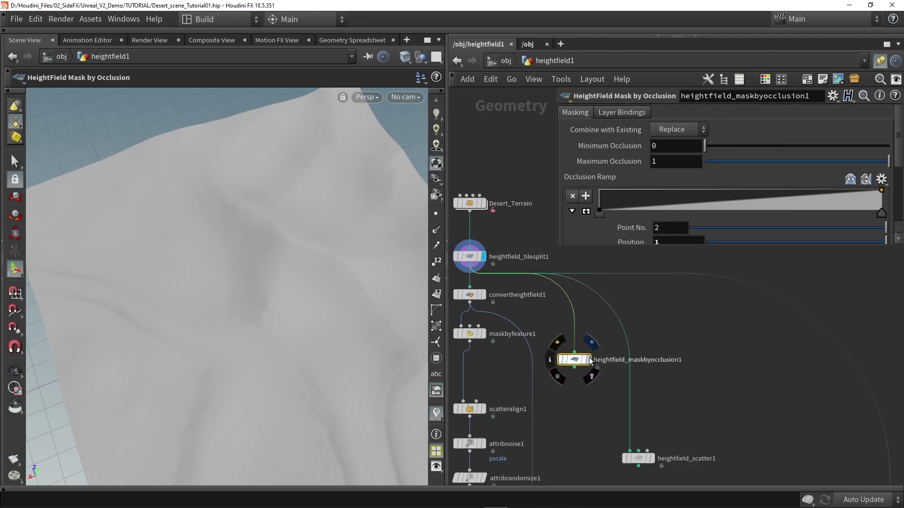
Step: Display heightfield_maskbyocclusion1 on the terrain and enlarge its parameter area to show the full occlusion ramp settings
click(588, 361)
alt+drag(336, 366, 294, 310)
key(Return)
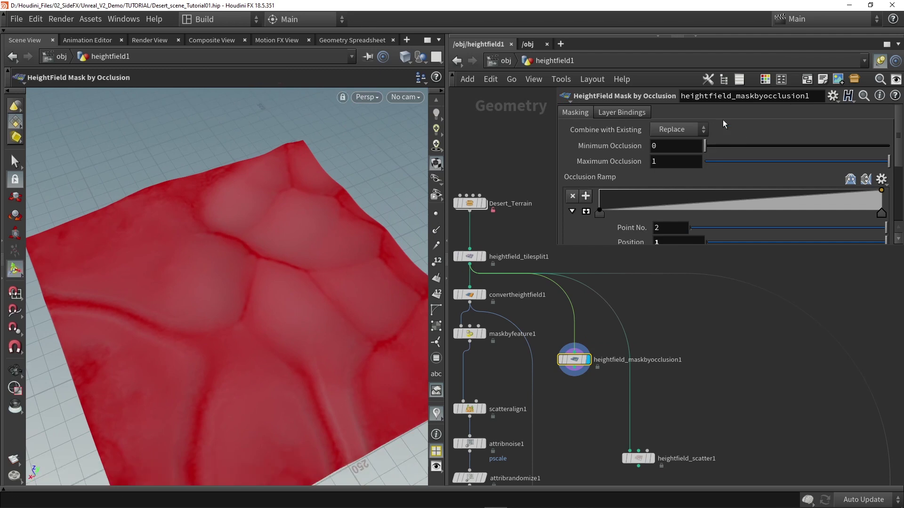
drag(558, 248, 539, 299)
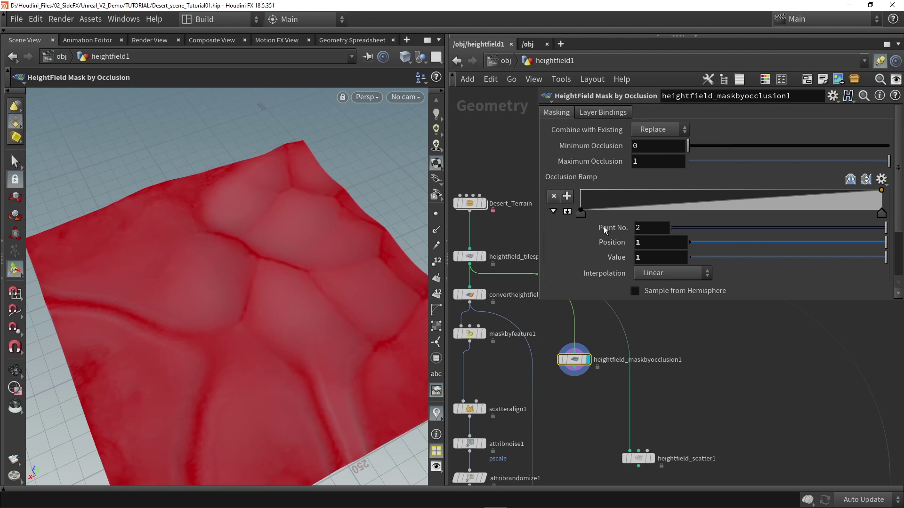
key(Escape)
drag(283, 256, 342, 306)
key(Return)
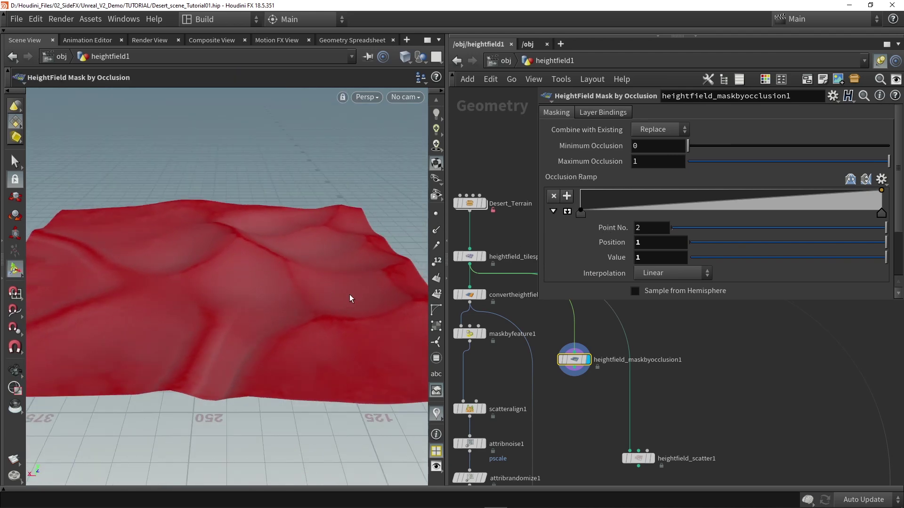
drag(256, 280, 244, 298)
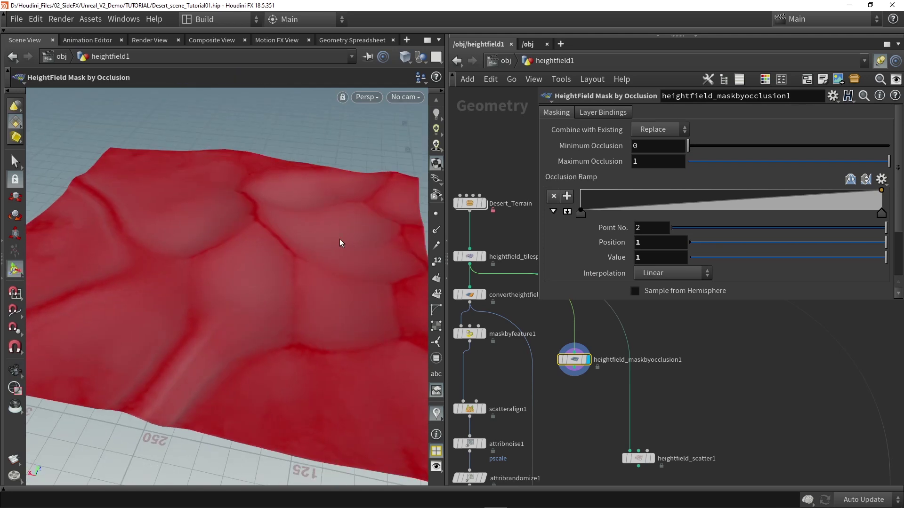
mouse_move(363, 186)
mouse_down()
mouse_move(322, 196)
mouse_move(346, 192)
mouse_up()
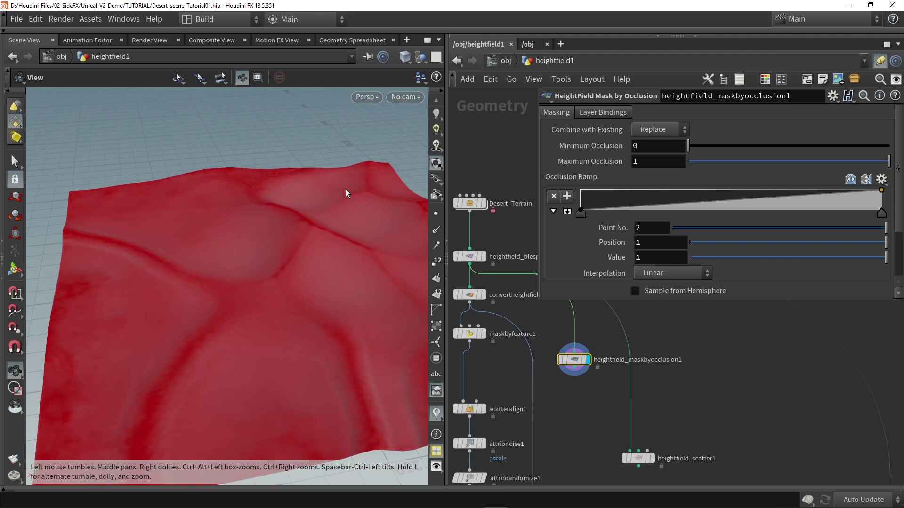
Step: Reverse the occlusion ramp, place its value-1 point at position 0.594679, and set Minimum Occlusion to 0.541
drag(585, 216, 738, 211)
drag(876, 216, 834, 218)
drag(708, 213, 760, 213)
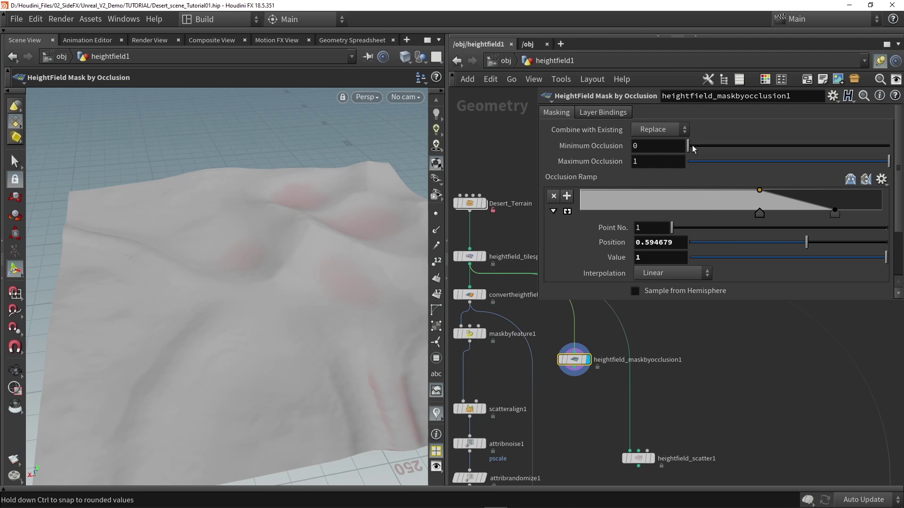
drag(736, 143, 797, 149)
alt+drag(361, 222, 345, 238)
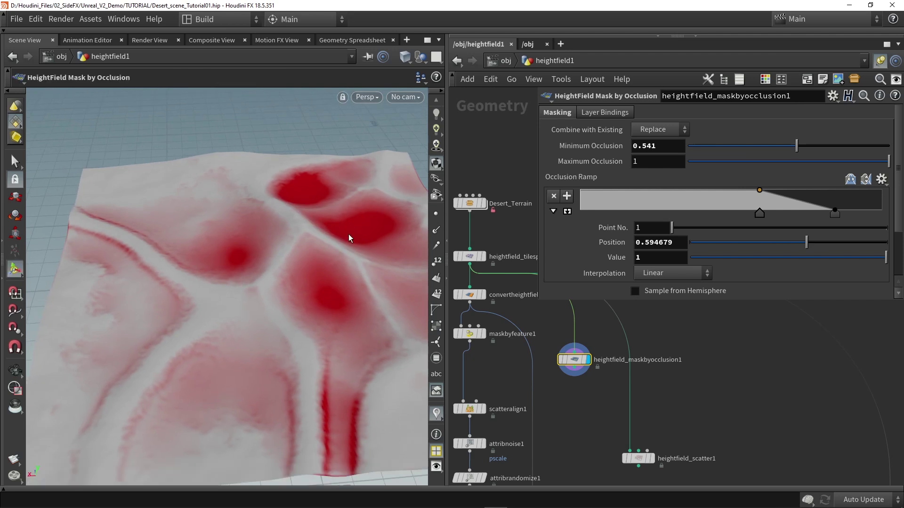
Step: Tighten the occlusion ramp's falloff by bringing its end point inward and setting the value-1 point's position to 0.561815
drag(835, 214, 780, 215)
alt+drag(308, 235, 442, 252)
mouse_move(760, 214)
mouse_down()
mouse_move(735, 213)
mouse_move(750, 212)
mouse_up()
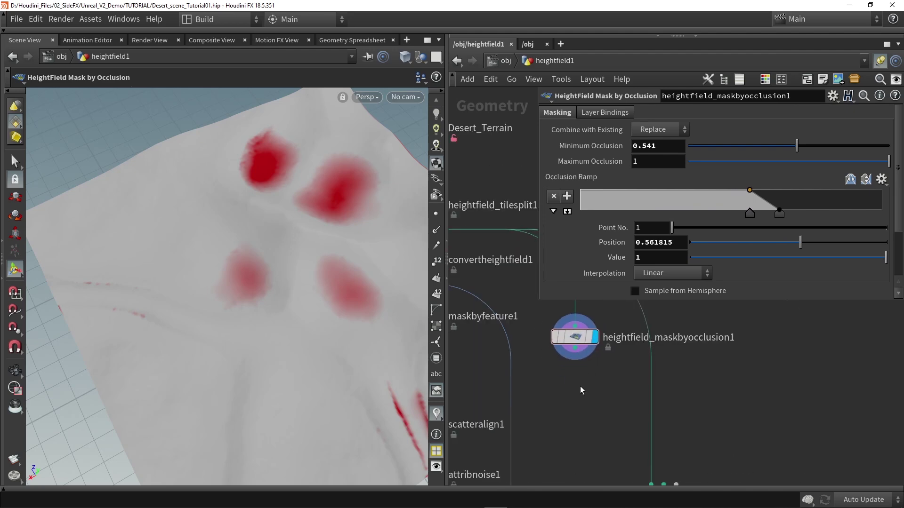
Step: Add a HeightField Mask by Feature node below heightfield_maskbyocclusion1, wire it to that node's output and display it
scroll(580, 386, up, 3)
key(Tab)
text(mask)
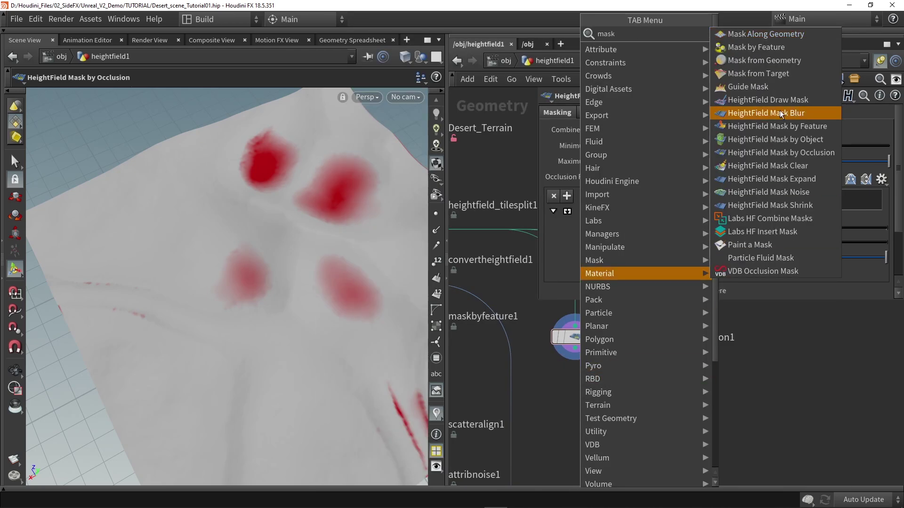
click(770, 126)
click(582, 404)
click(575, 349)
click(590, 387)
click(610, 399)
drag(588, 399, 575, 386)
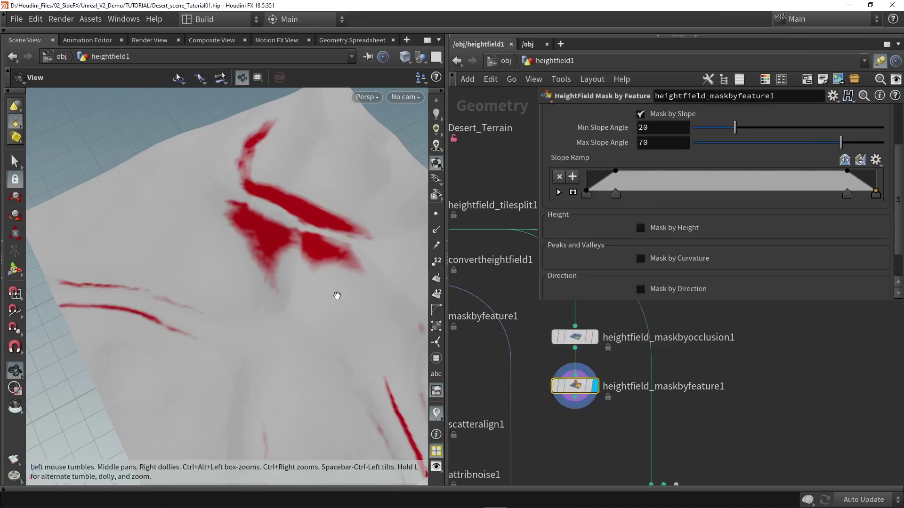
Step: Set heightfield_maskbyfeature1 to combine with the existing mask using Subtract
alt+drag(336, 294, 314, 240)
scroll(659, 164, up, 3)
click(659, 145)
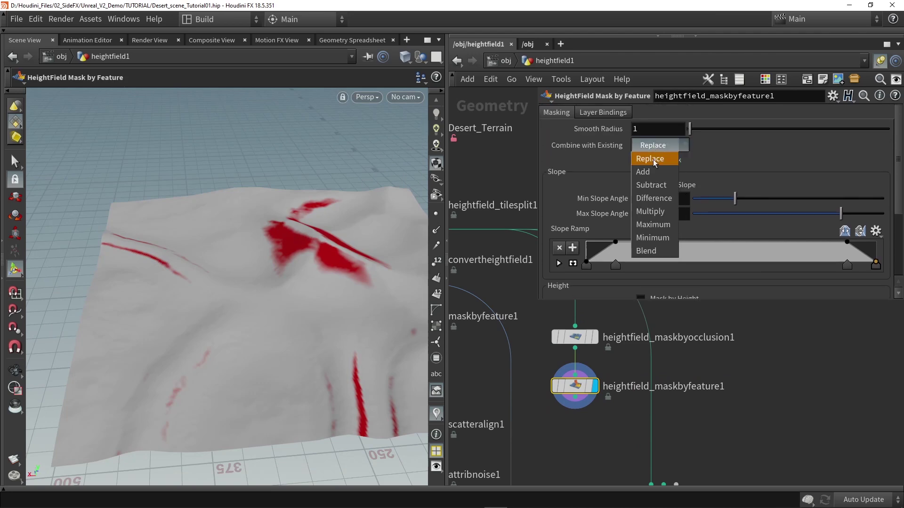
click(652, 189)
alt+drag(371, 222, 369, 264)
alt+drag(264, 284, 298, 282)
Step: Set the Min Slope Angle of heightfield_maskbyfeature1 to 10.7 and check the reduced mask on the terrain
mouse_move(731, 203)
mouse_down()
mouse_move(705, 200)
mouse_move(740, 201)
mouse_move(715, 200)
mouse_up()
key(Escape)
drag(304, 292, 164, 254)
key(Return)
key(Escape)
drag(288, 347, 271, 331)
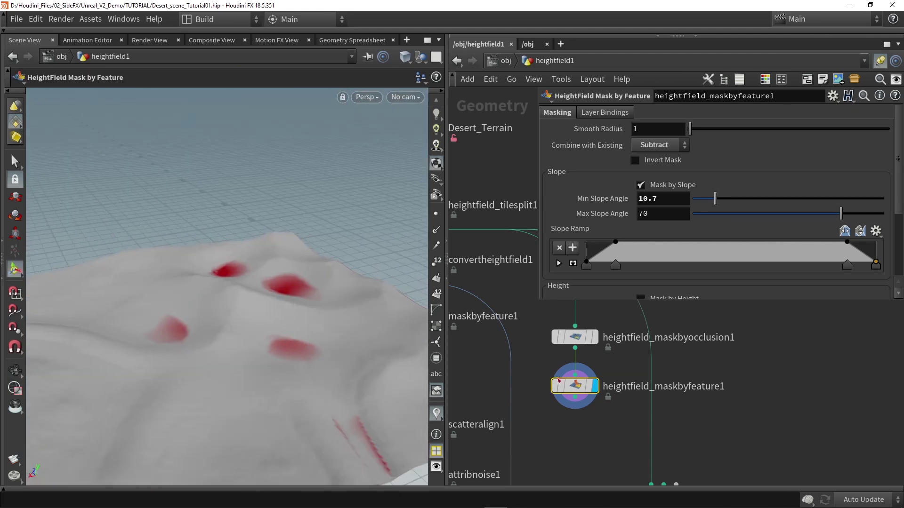
Step: Move the occlusion and feature mask nodes together to the other side of the scatter node's wire
scroll(591, 432, down, 3)
middle_drag(593, 433, 580, 399)
drag(582, 396, 547, 318)
drag(562, 369, 641, 367)
click(663, 406)
Step: Add a HeightField Remap node below heightfield_maskbyfeature1, wire it to that node's output and display it
scroll(663, 406, up, 2)
key(Tab)
text(rem)
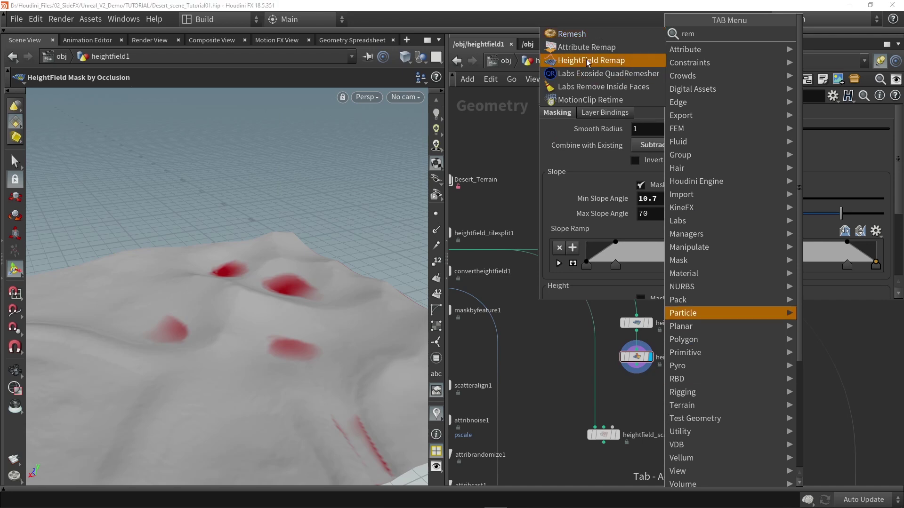
click(588, 61)
click(640, 420)
scroll(637, 382, up, 2)
drag(639, 357, 641, 392)
click(661, 392)
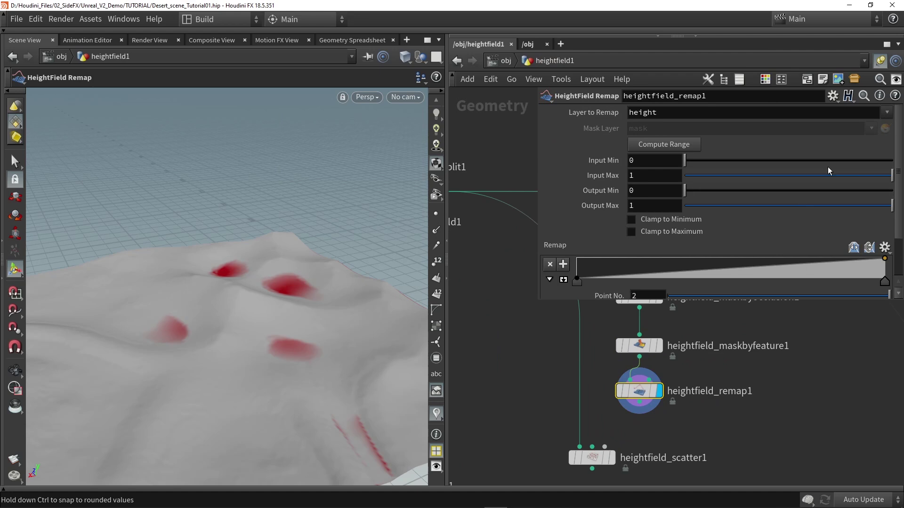
Step: Set heightfield_remap1 to remap the mask layer and move ramp point 2 to position 0.788991
click(887, 113)
click(868, 180)
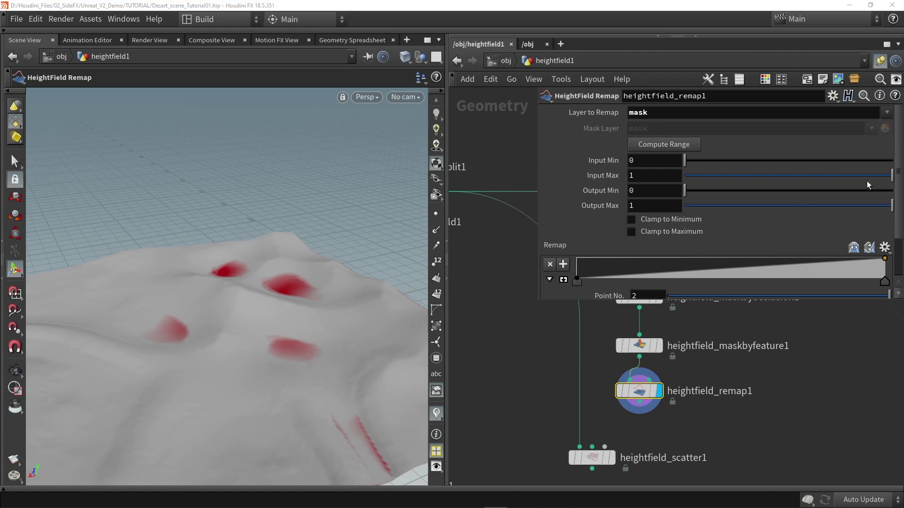
scroll(683, 239, down, 2)
drag(887, 258, 820, 258)
alt+drag(312, 303, 291, 312)
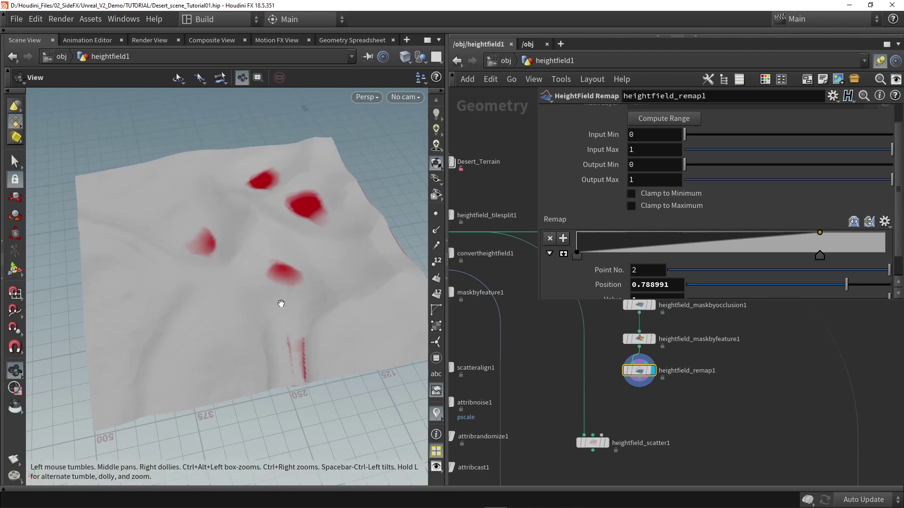
middle_drag(515, 300, 535, 347)
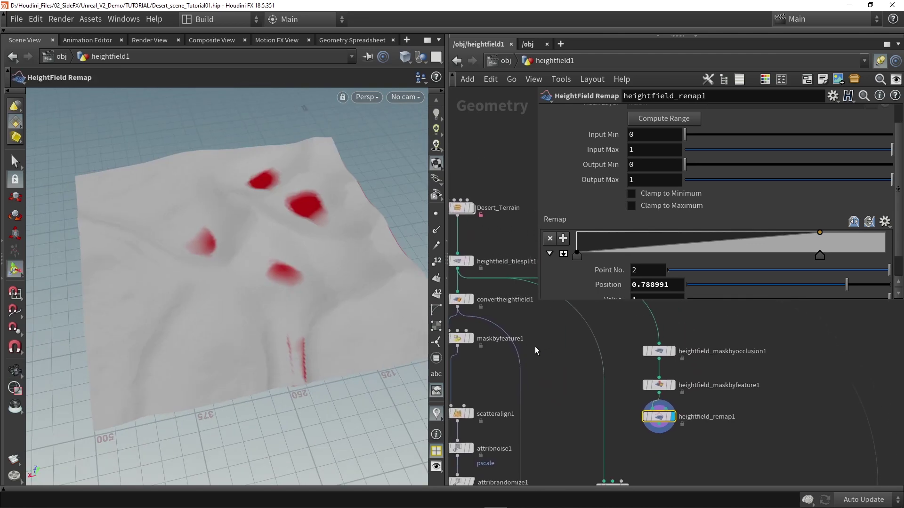
scroll(534, 347, down, 1)
key(space)
drag(230, 262, 249, 410)
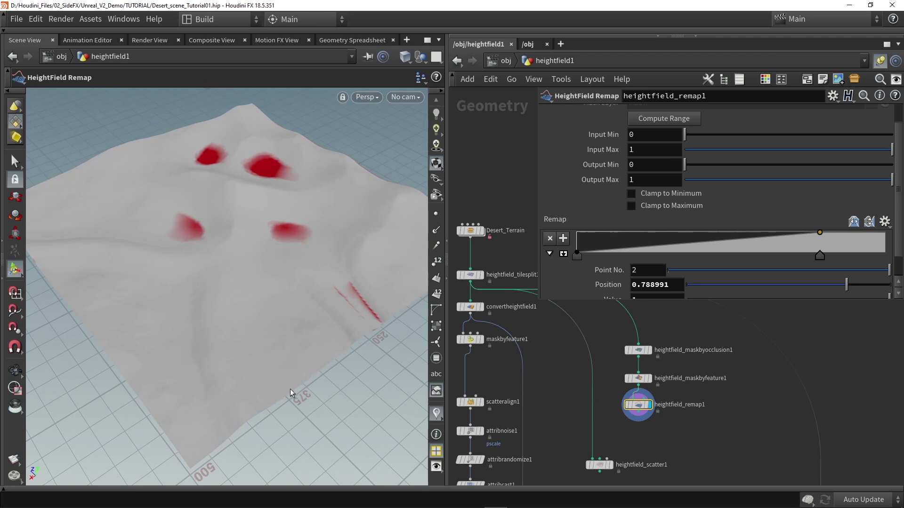
key(space)
drag(271, 388, 293, 385)
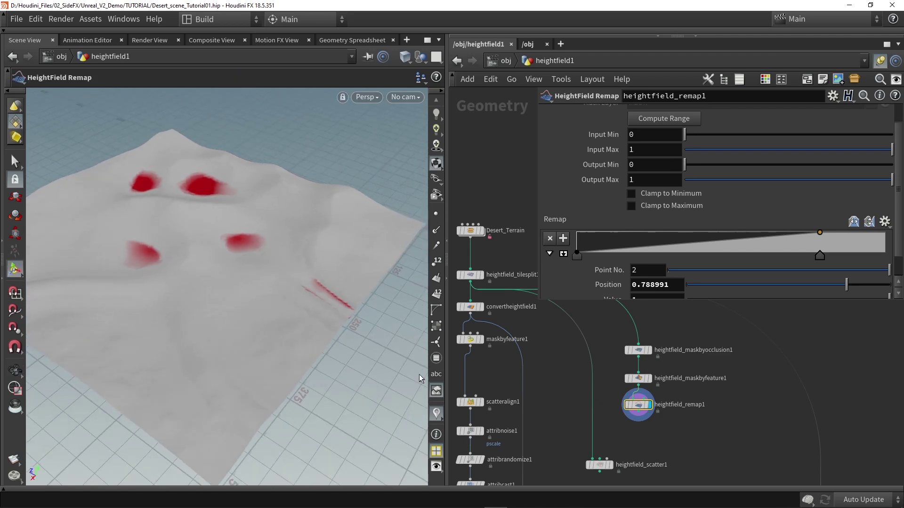
Step: Display merge1 and inspect how the rocks and foliage are distributed in the combined scene
scroll(488, 384, down, 5)
middle_drag(500, 447, 516, 381)
middle_drag(583, 426, 575, 355)
scroll(615, 428, up, 3)
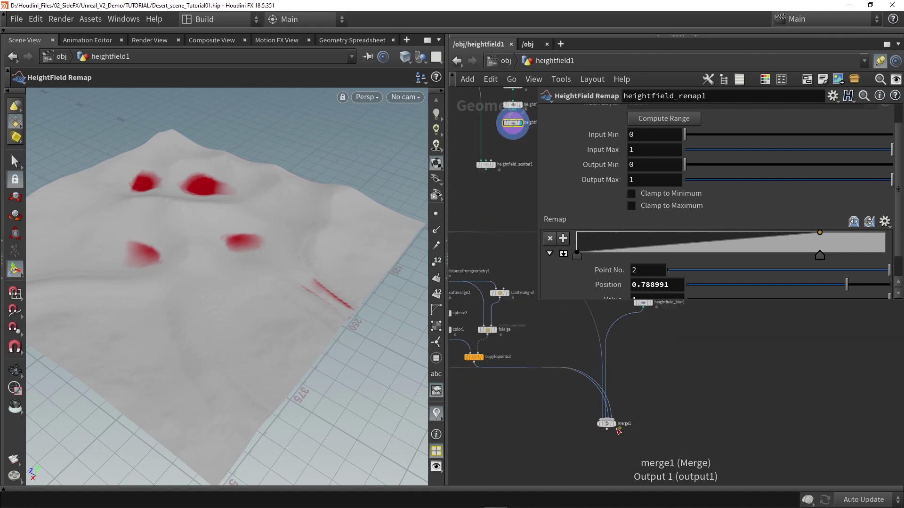
click(614, 424)
key(Escape)
drag(288, 365, 358, 363)
Step: Return the display to heightfield_remap1 and look over its mask areas on the terrain
scroll(357, 363, down, 3)
middle_drag(584, 347, 562, 445)
scroll(563, 446, down, 4)
scroll(601, 428, up, 2)
middle_drag(506, 324, 569, 377)
scroll(566, 369, up, 4)
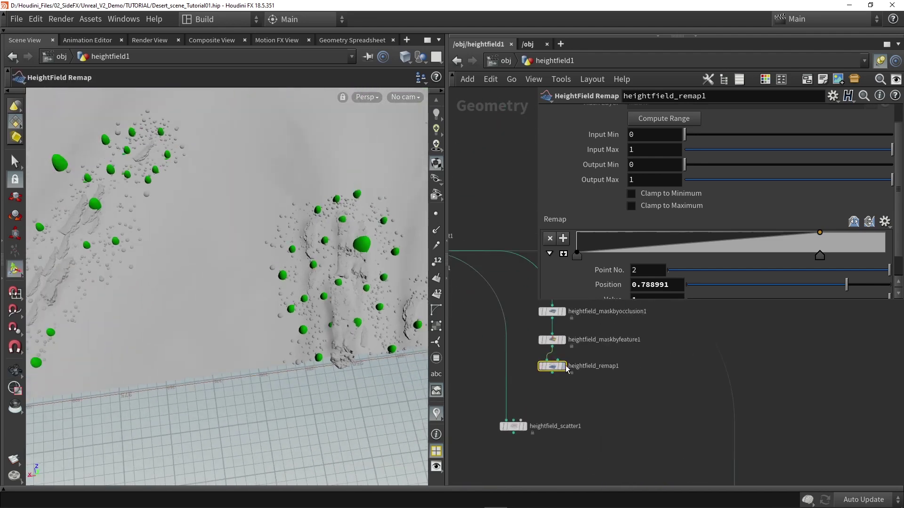
click(564, 367)
key(Escape)
drag(295, 276, 245, 295)
scroll(252, 282, up, 2)
scroll(245, 295, down, 3)
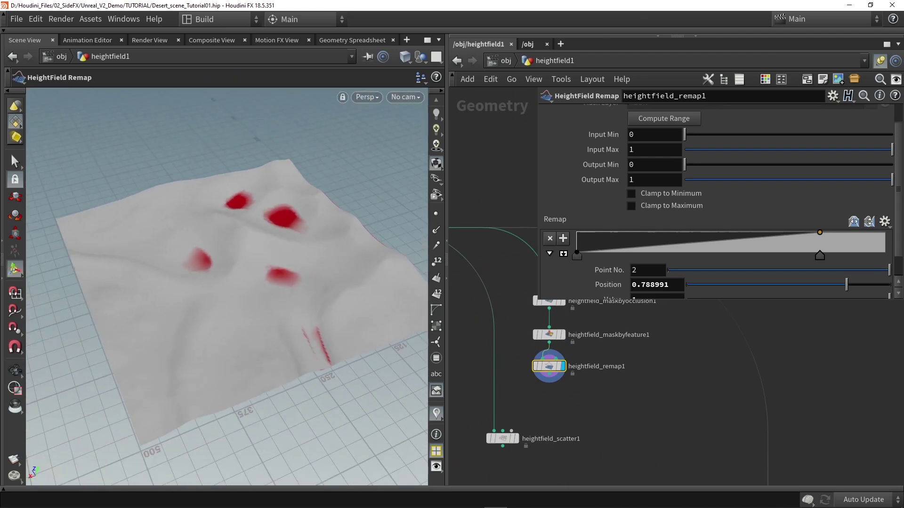
Step: Add a HeightField Mask Blur node beside heightfield_remap1, wire it to heightfield_maskbyocclusion1's output and display it
key(Tab)
text(blu)
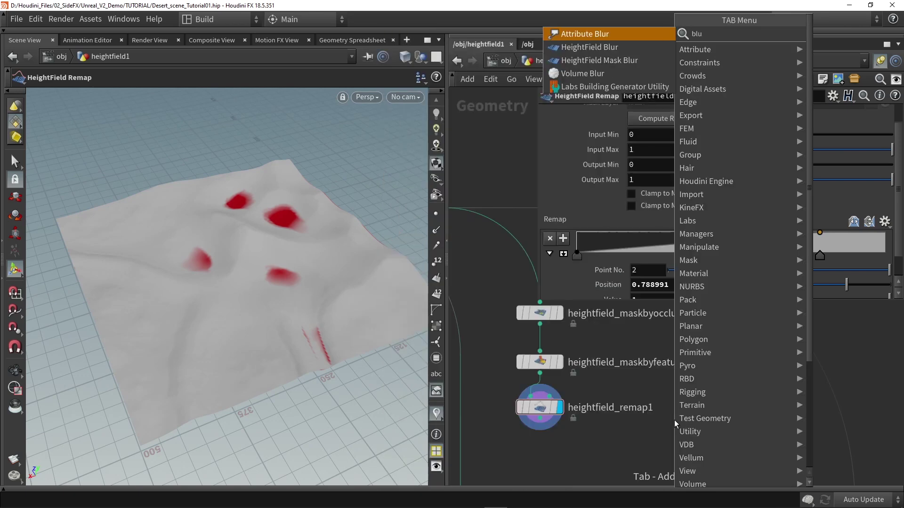
click(605, 61)
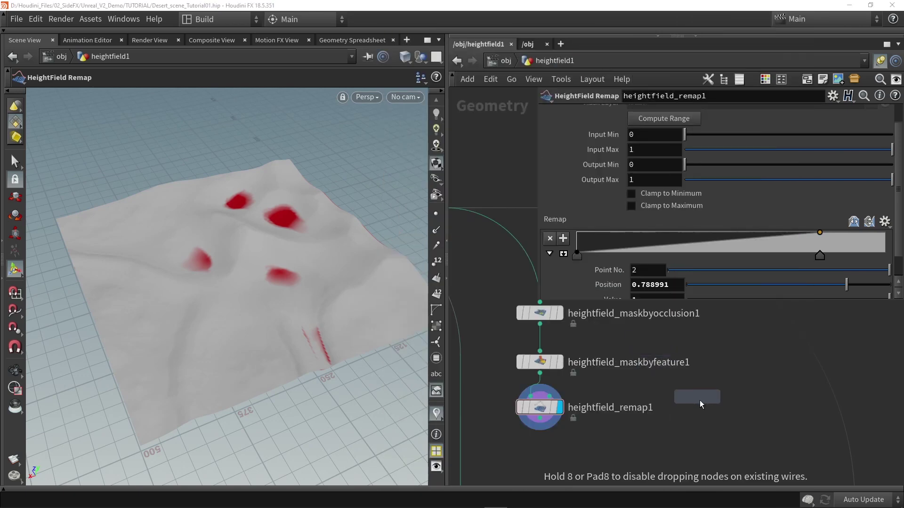
click(702, 402)
drag(540, 325, 702, 406)
key(r)
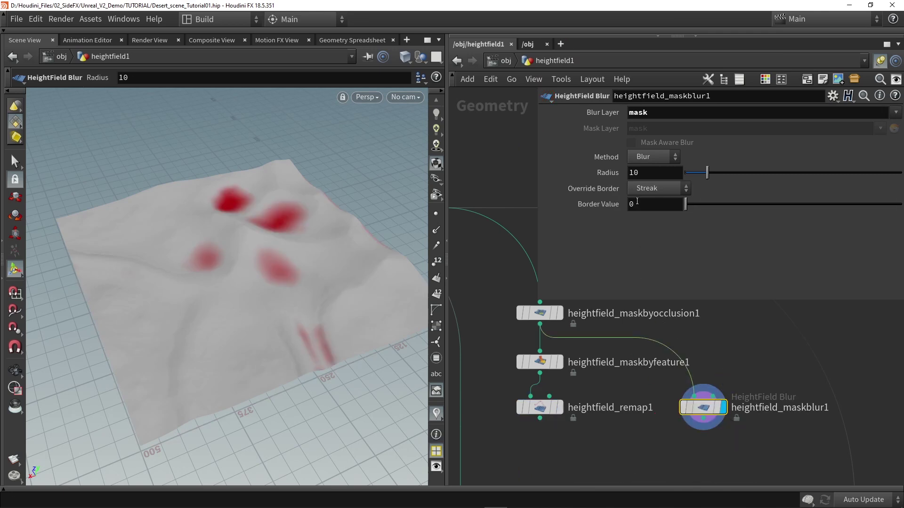
Step: Set heightfield_maskblur1's Override Border to Constant with a Border Value of 5.57
click(639, 189)
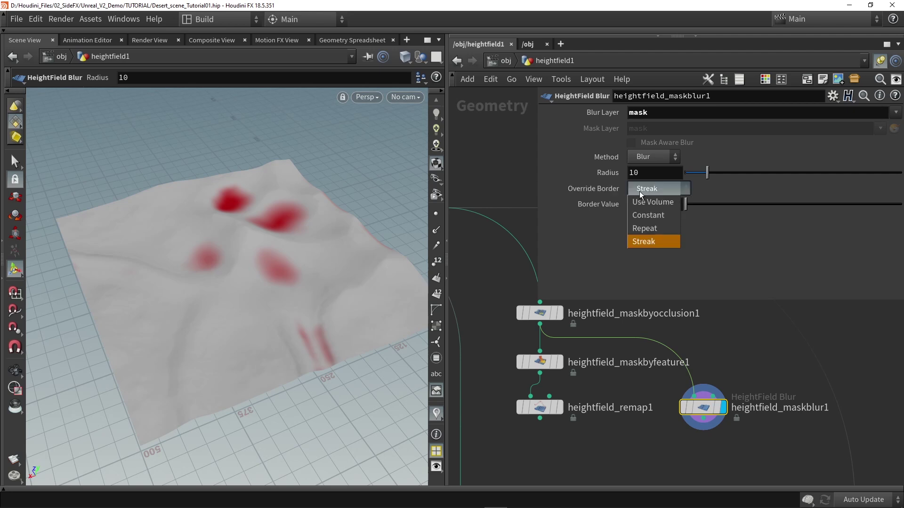
click(642, 215)
drag(687, 205, 806, 205)
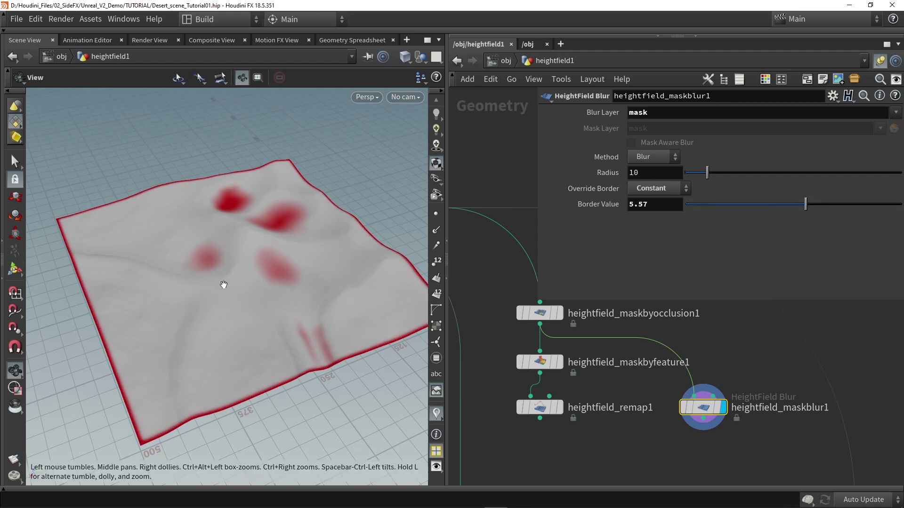
Step: Increase heightfield_maskblur1's Radius to 100 and lower its Border Value
alt+drag(224, 286, 220, 293)
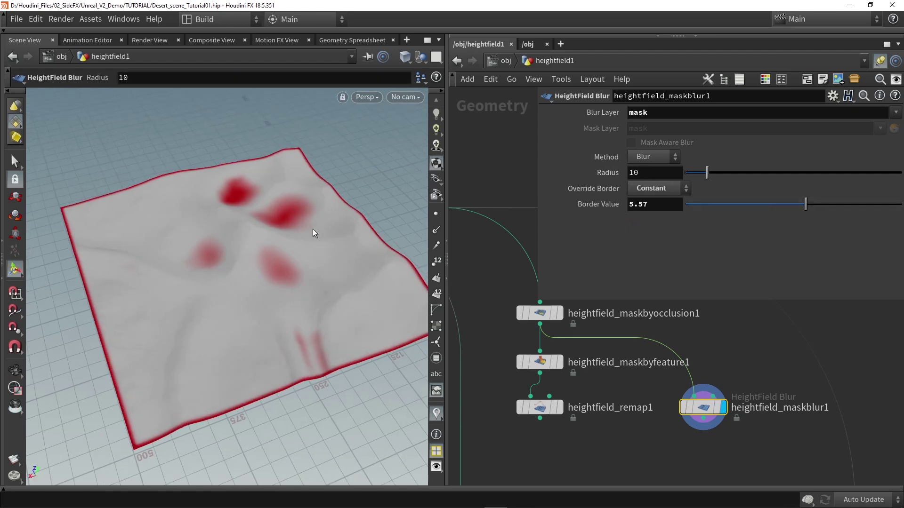
drag(705, 173, 748, 215)
drag(829, 172, 775, 186)
Step: Add a HeightField Layer node, wire heightfield_remap1 to its first input and heightfield_maskblur1 to its second, and display it
key(Tab)
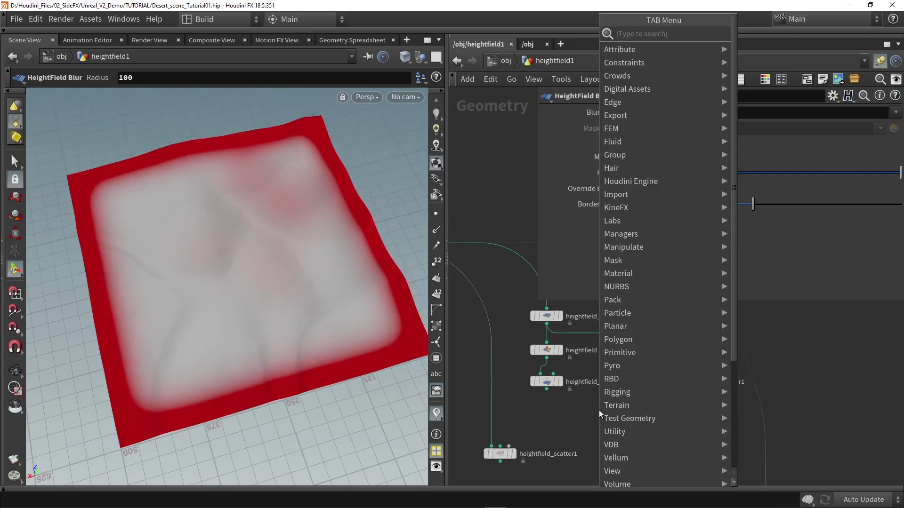
text(layer)
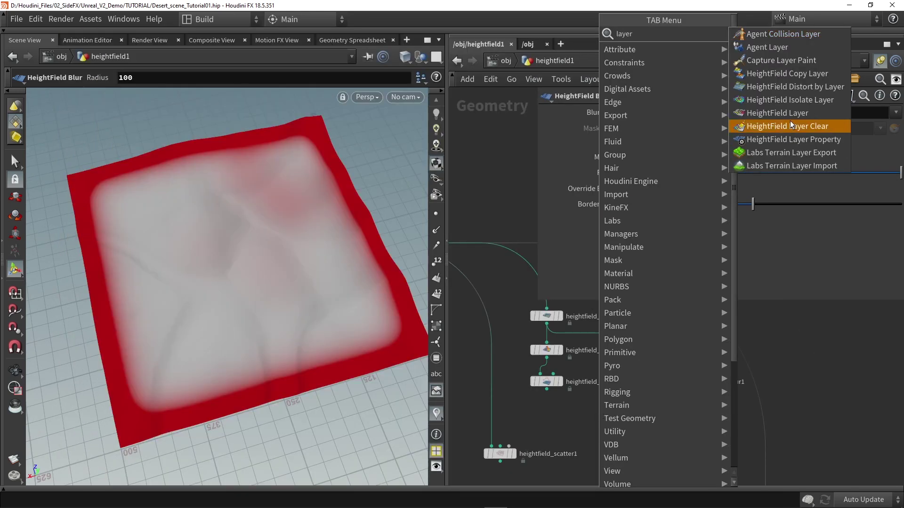
click(778, 113)
click(594, 401)
scroll(562, 399, up, 3)
drag(531, 378, 620, 417)
drag(767, 379, 638, 418)
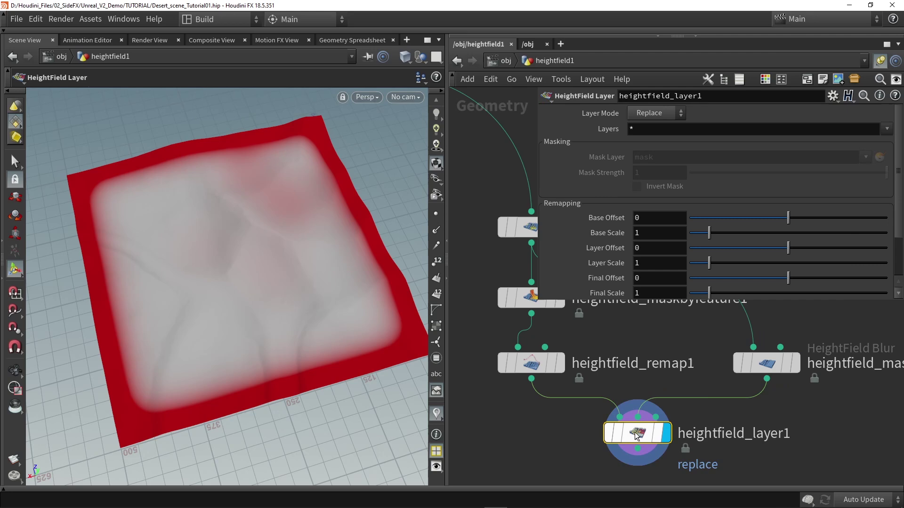
Step: Set heightfield_layer1's Layer Mode to Subtract and restrict its Layers to mask
click(649, 114)
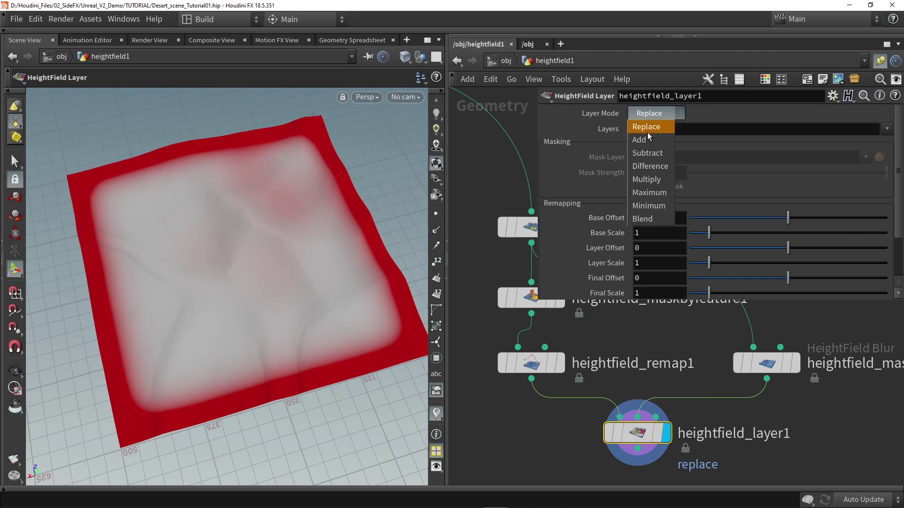
click(647, 153)
alt+drag(293, 238, 265, 217)
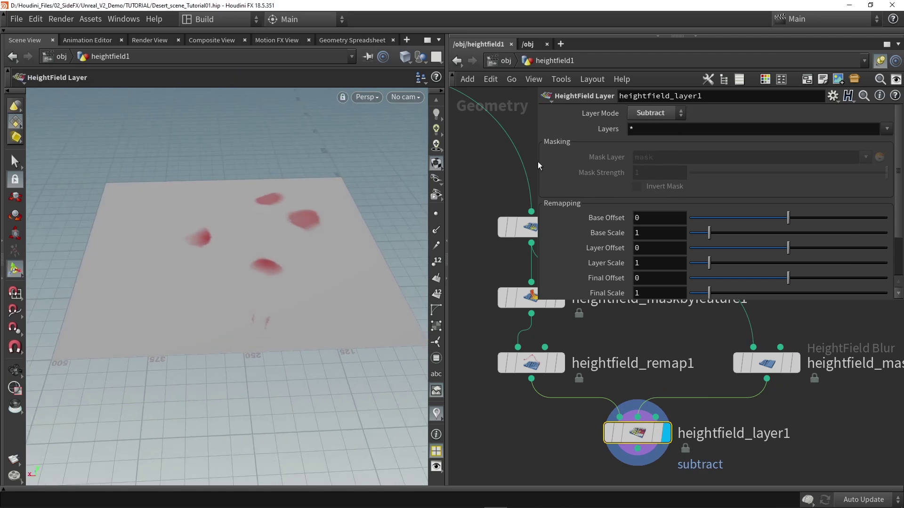
click(887, 129)
click(869, 197)
drag(282, 235, 329, 276)
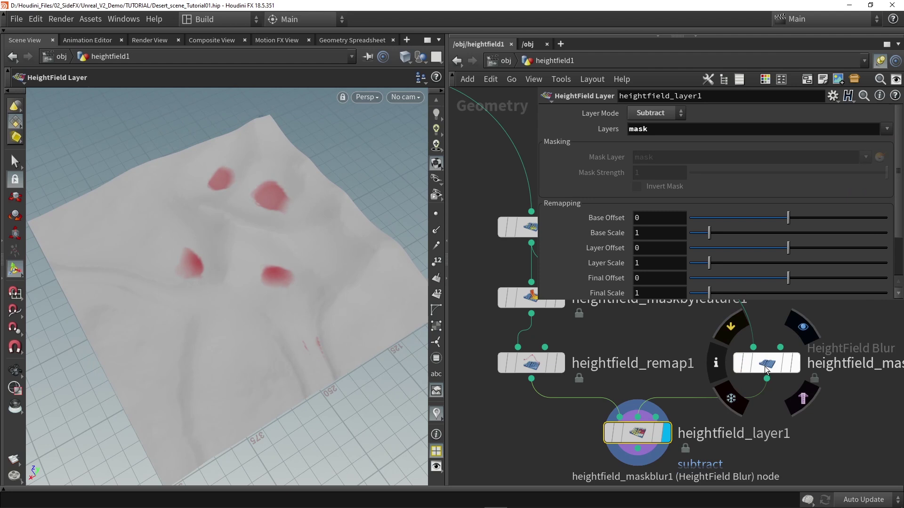
Step: Adjust heightfield_maskblur1's Border Value while checking the subtracted mask on the terrain
click(742, 364)
mouse_move(755, 204)
mouse_down()
mouse_move(894, 205)
mouse_move(655, 198)
mouse_move(900, 204)
mouse_move(695, 204)
mouse_move(771, 205)
mouse_up()
drag(770, 206, 896, 204)
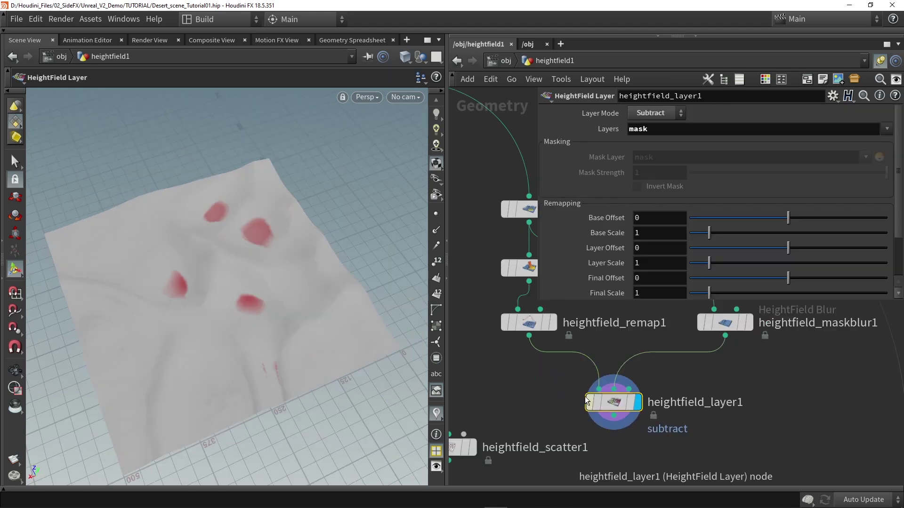
Step: Wire heightfield_layer1's output to the Mask or Scatter Points input of heightfield_scatter1 and display the scatter node
scroll(626, 339, down, 5)
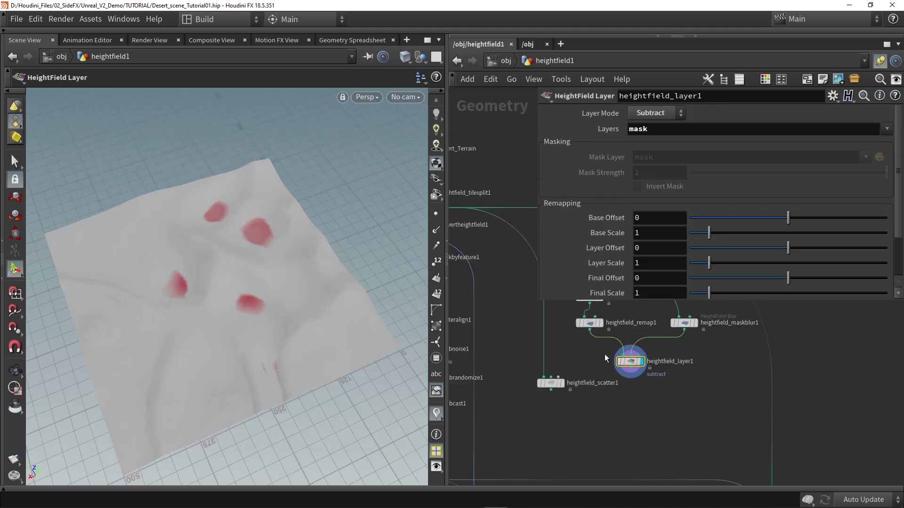
scroll(565, 372, up, 3)
drag(549, 388, 550, 424)
scroll(616, 390, up, 1)
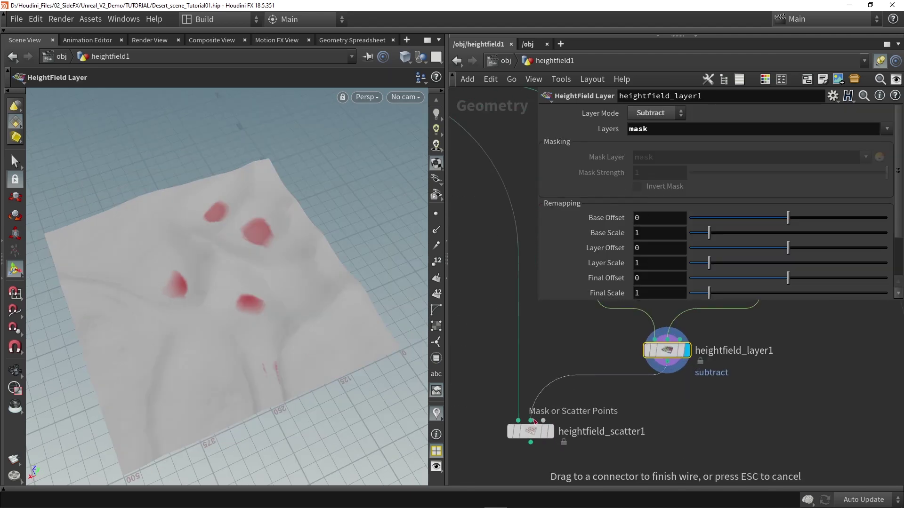
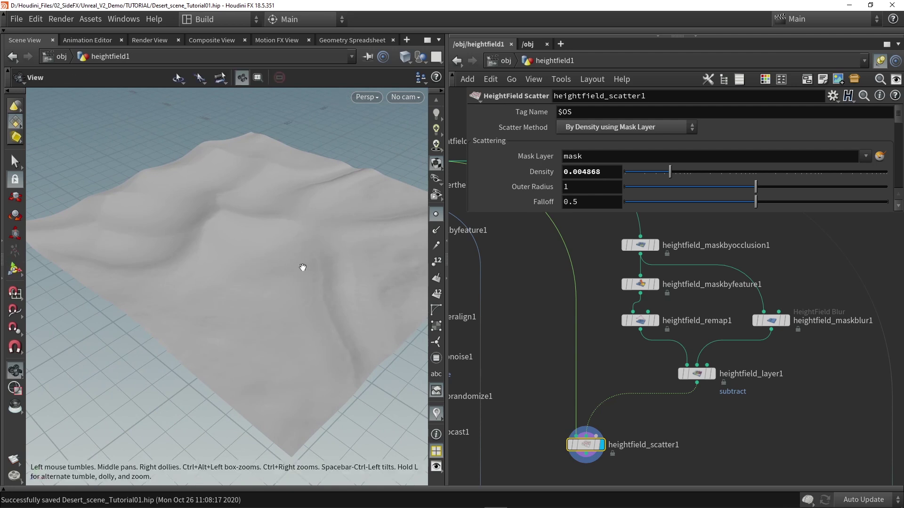
Step: Wire heightfield_maskbyocclusion1 to heightfield_scatter1's first input and insert a HeightField Mask Clear node on that wire
scroll(285, 319, up, 4)
scroll(540, 306, down, 2)
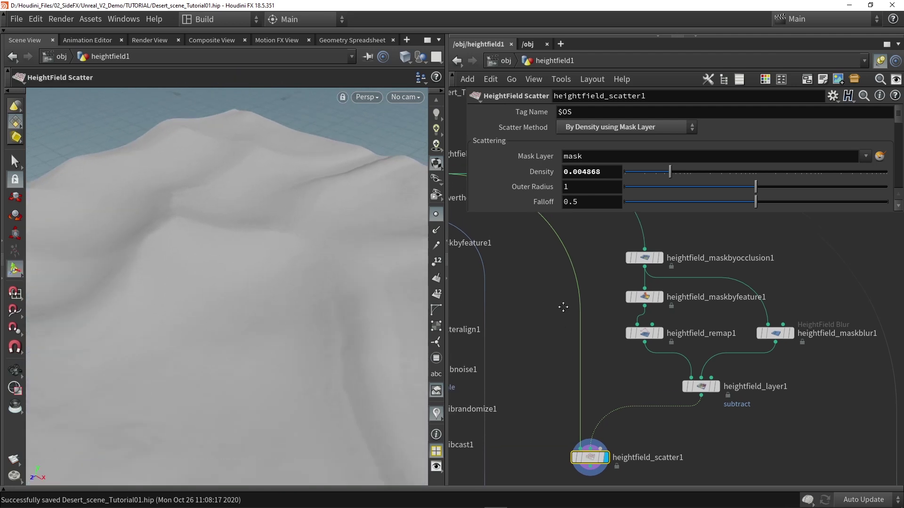
drag(633, 271, 577, 425)
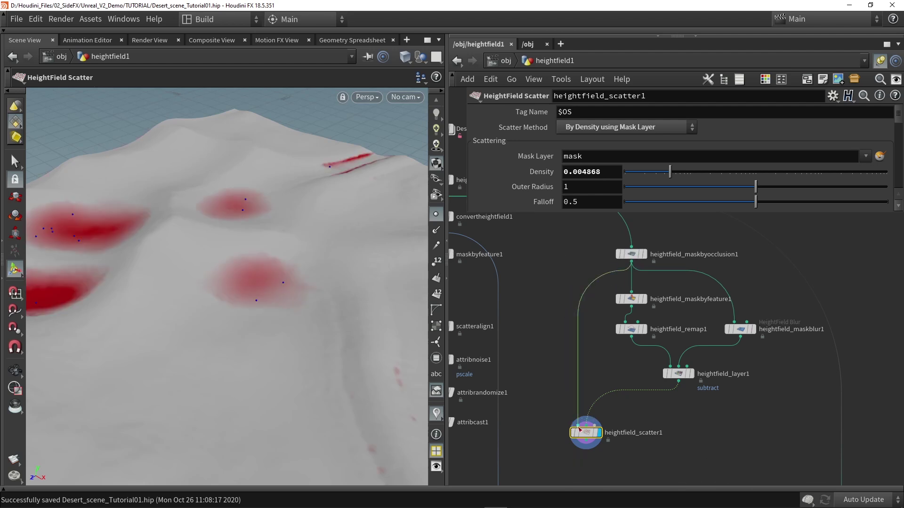
drag(225, 282, 282, 297)
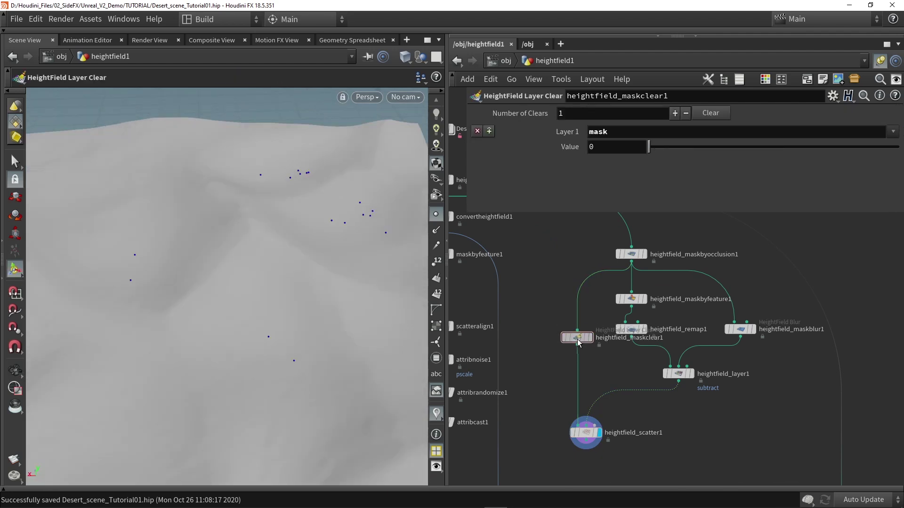
drag(579, 342, 578, 365)
key(Escape)
drag(282, 277, 271, 324)
key(Return)
alt+drag(326, 304, 281, 297)
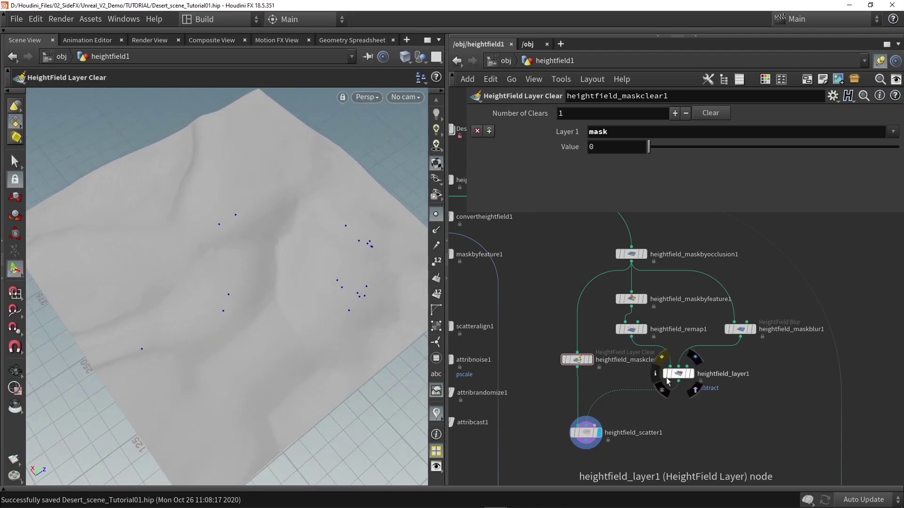
Step: Try a higher Border Value on heightfield_maskblur1 and undo the change
click(739, 329)
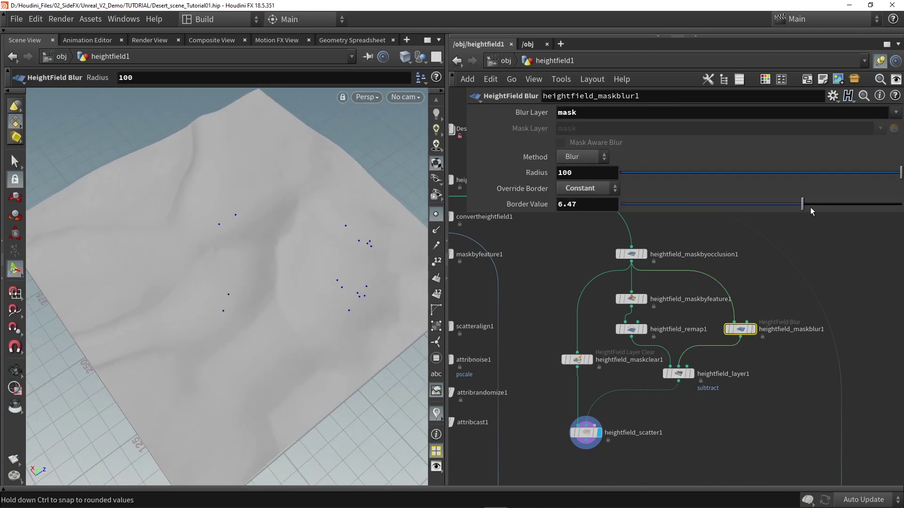
click(840, 202)
key(ctrl+z)
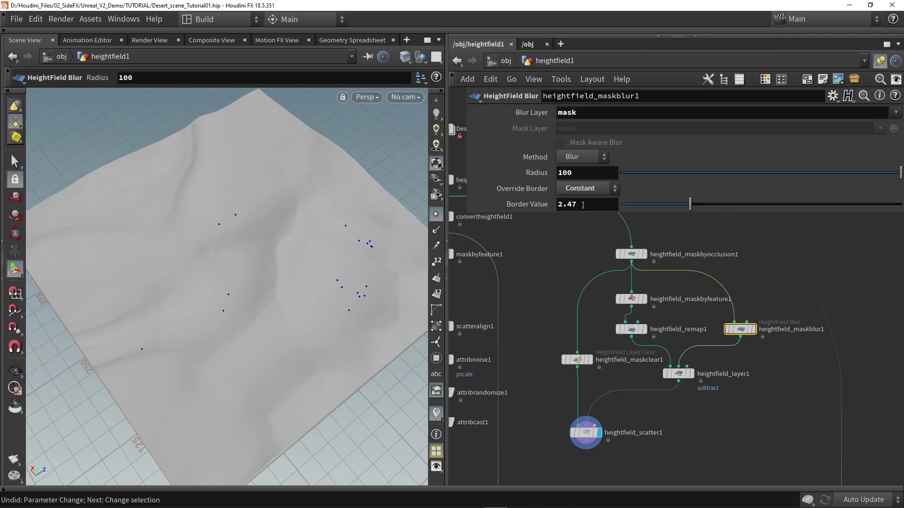
key(ctrl+z)
Step: Set heightfield_scatter1's Density to 0.00578882 and check the scattered points on the terrain
alt+drag(360, 304, 219, 283)
alt+drag(277, 207, 257, 285)
middle_drag(551, 384, 552, 294)
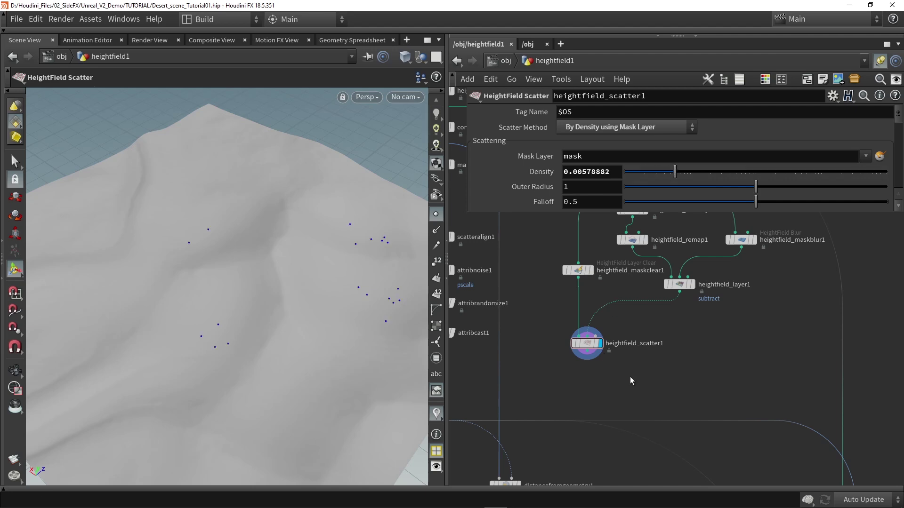
Step: Add a Fuse node below heightfield_scatter1, wire it to the scatter output and display it
key(Tab)
text(fuse)
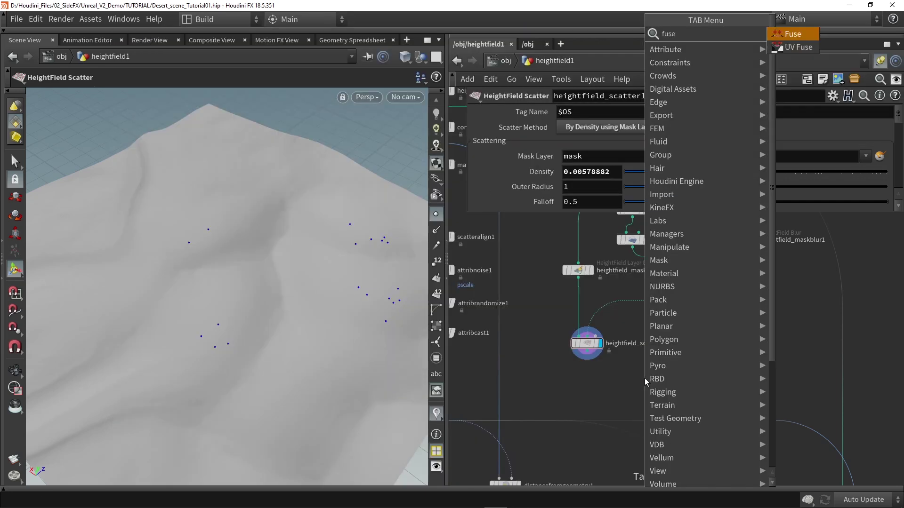
key(Return)
click(588, 385)
scroll(588, 376, up, 3)
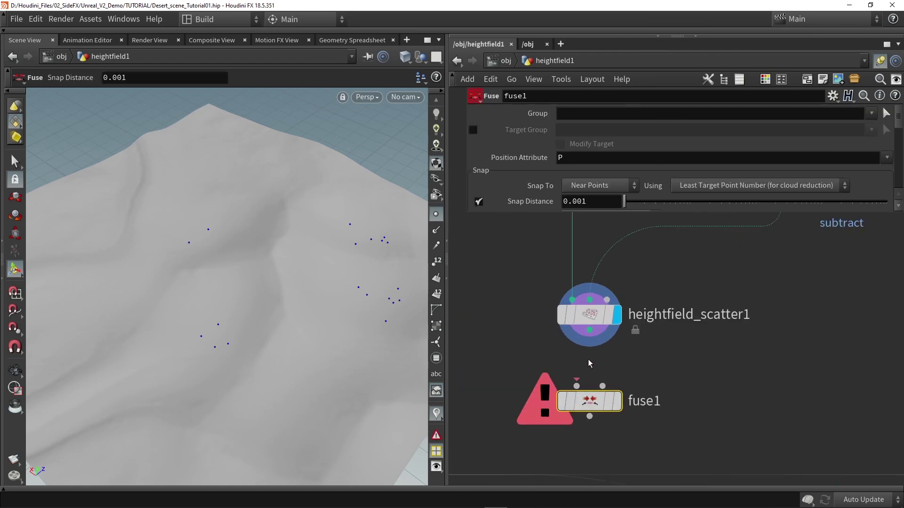
drag(584, 346, 576, 386)
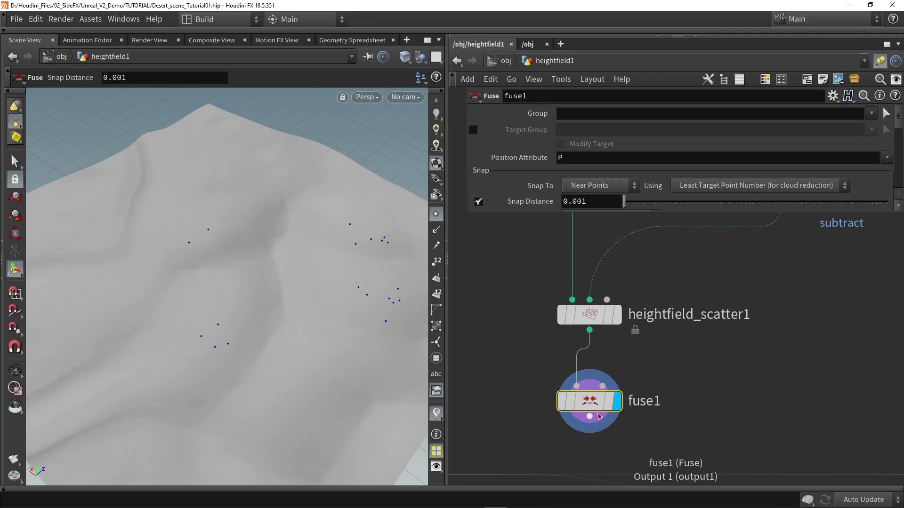
Step: Turn off Keep Incoming Terrain on heightfield_scatter1 so that it outputs only the points
click(593, 322)
scroll(557, 171, down, 10)
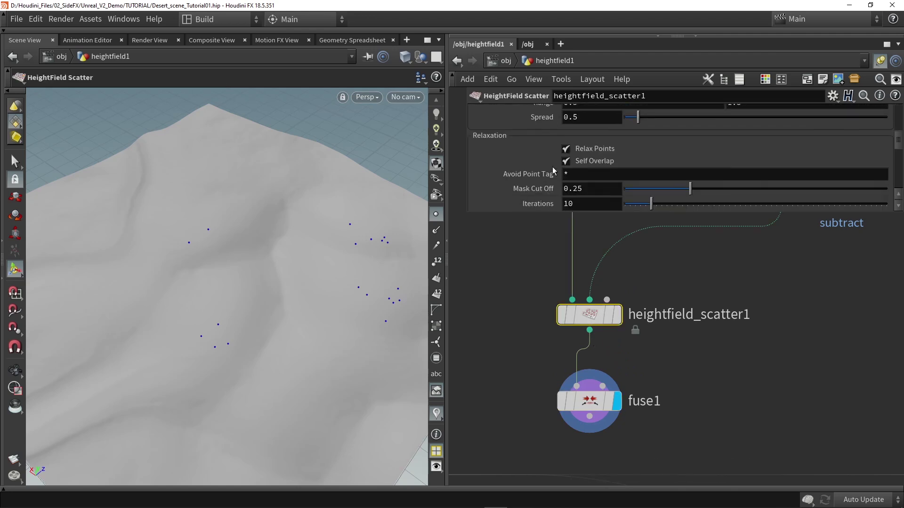
scroll(553, 170, down, 2)
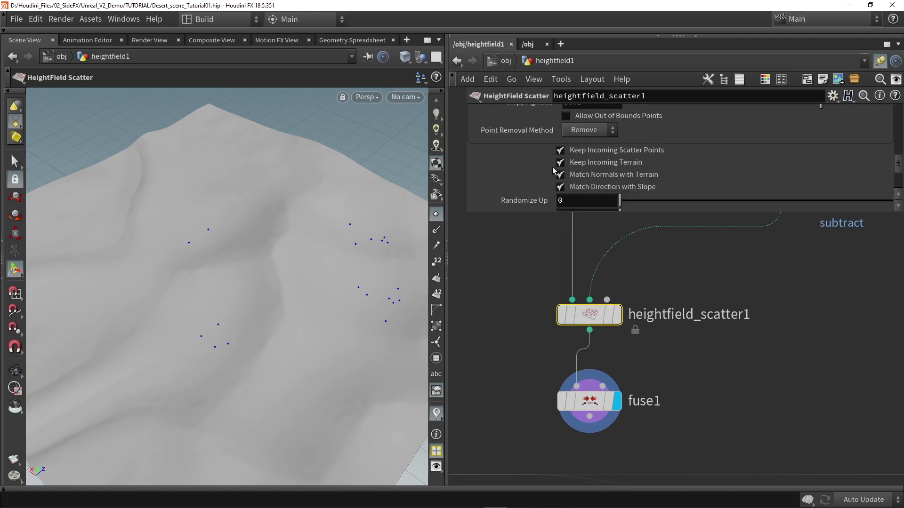
click(577, 163)
drag(329, 202, 354, 234)
Step: Set fuse1's Snap Distance to 60 to merge the clustered points
click(597, 404)
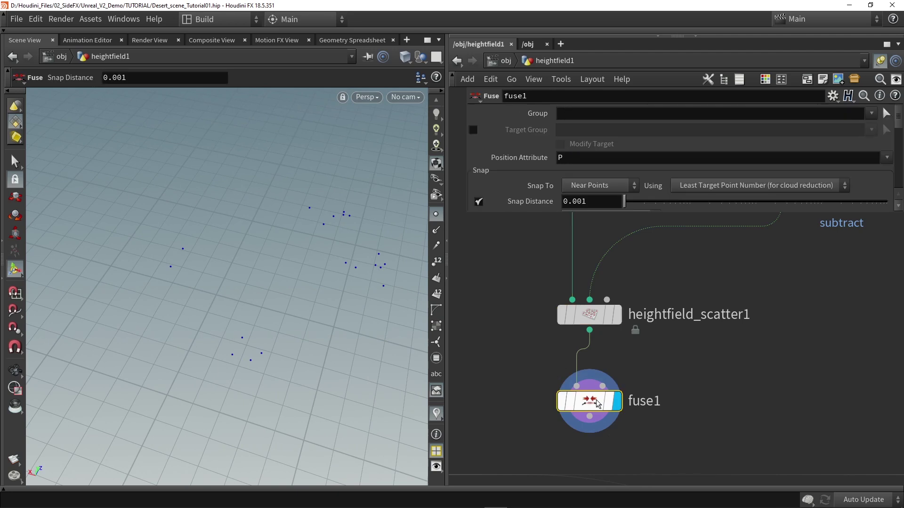
mouse_move(485, 215)
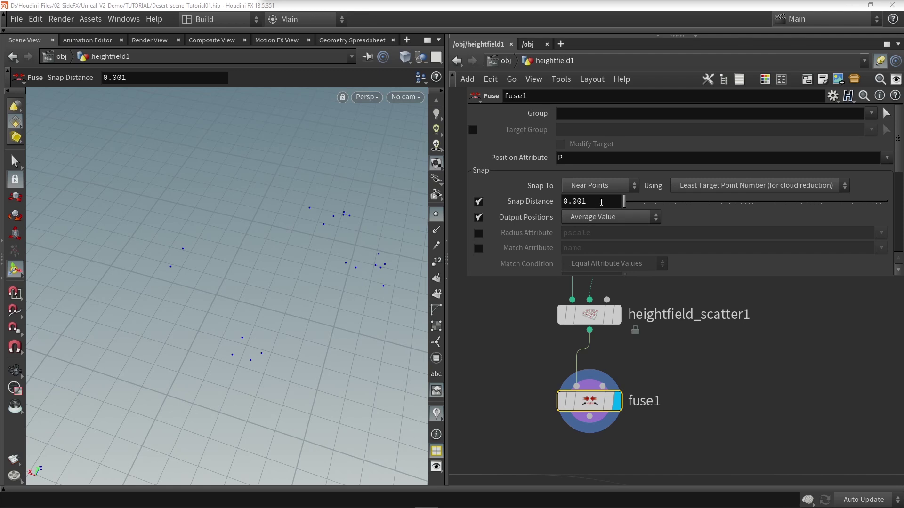
drag(626, 202, 810, 206)
drag(881, 205, 885, 204)
click(608, 202)
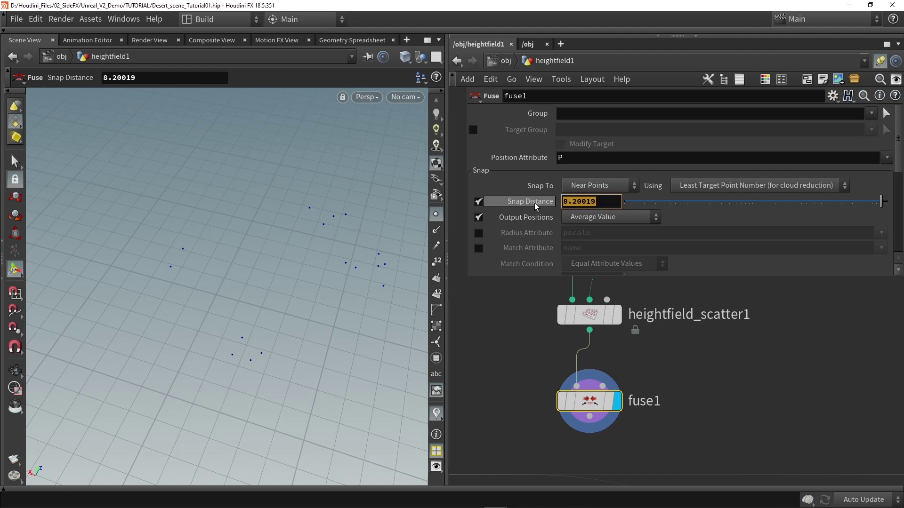
text(60)
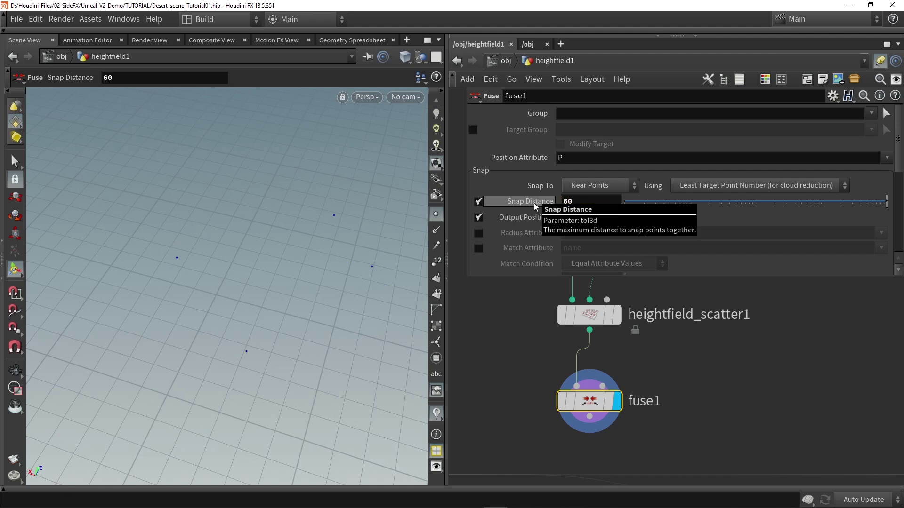
Step: Show convertheightfield1 as a template and inspect the fused points against the terrain
alt+drag(273, 324, 263, 303)
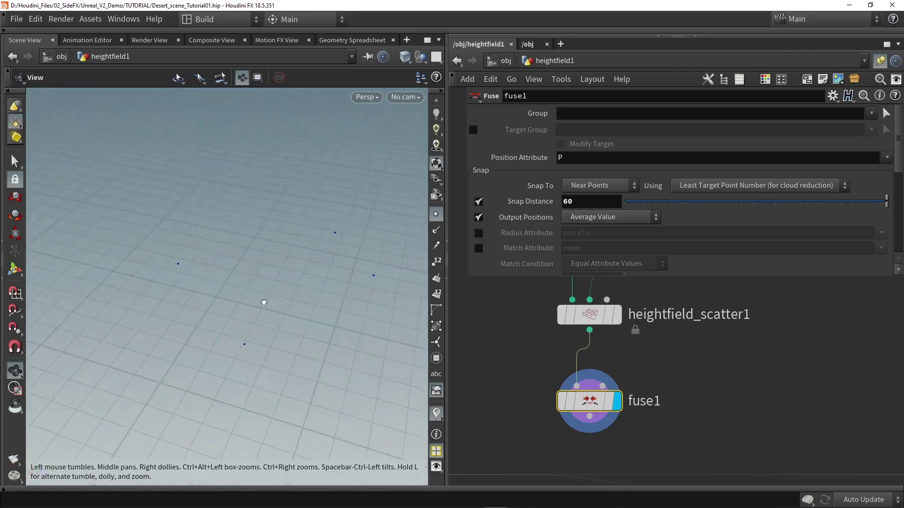
scroll(562, 393, down, 5)
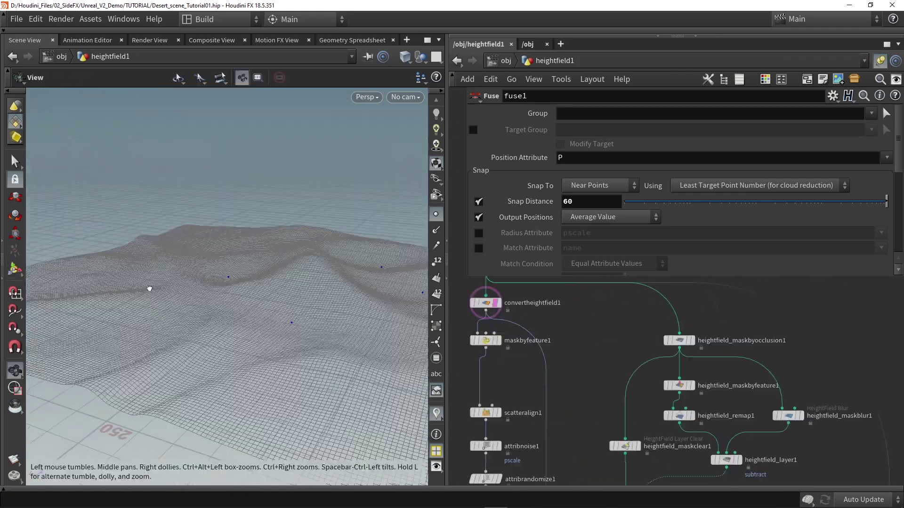
drag(147, 286, 288, 313)
key(f)
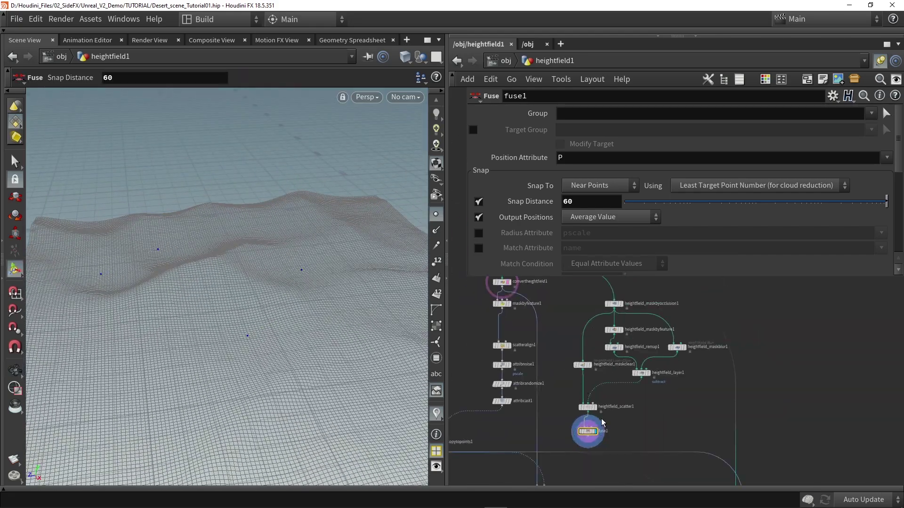
scroll(574, 408, up, 3)
scroll(571, 401, down, 2)
mouse_move(558, 446)
mouse_down()
mouse_move(558, 432)
mouse_move(559, 439)
mouse_up()
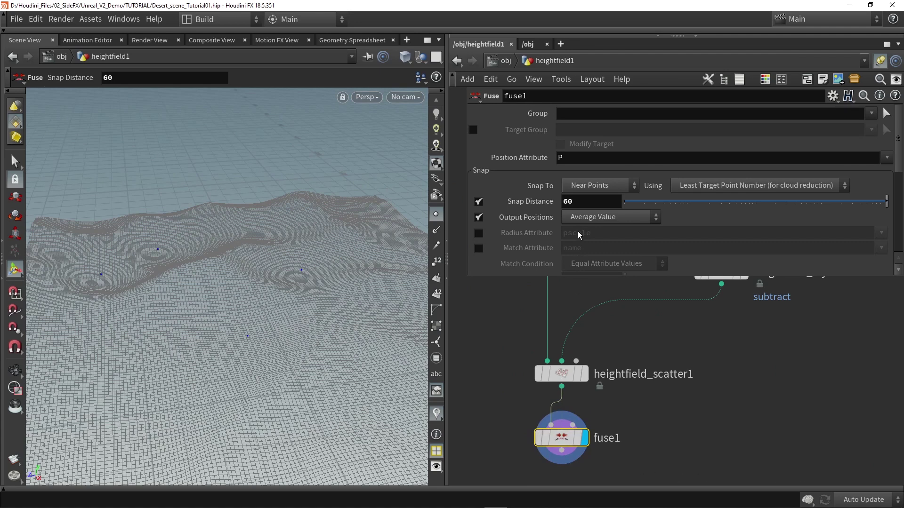
Step: Move the mask, scatter and fuse branch aside to free space beside it in the network
scroll(542, 386, down, 6)
drag(629, 408, 533, 302)
drag(547, 400, 720, 391)
click(648, 401)
middle_drag(647, 400, 582, 390)
scroll(583, 392, up, 3)
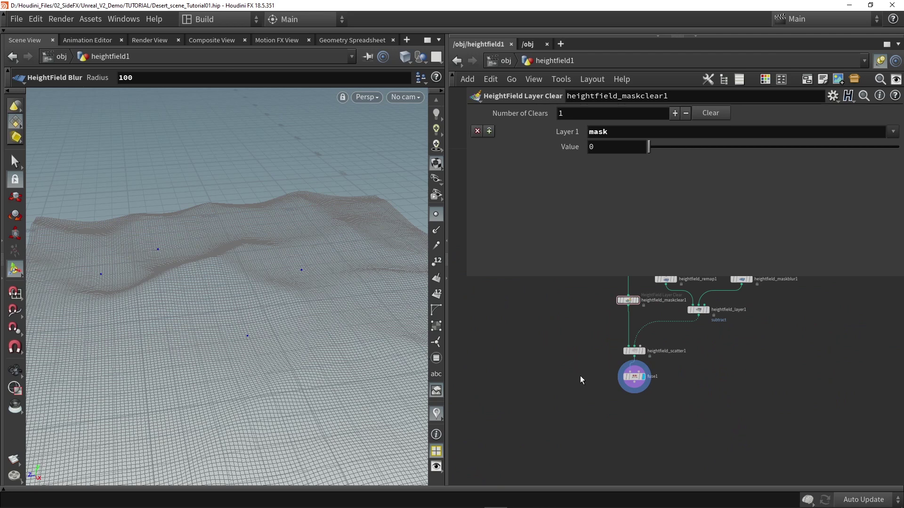
Step: Paste the copied portal nodes ending in merge2 and transform5 beside the scatter branch, and hide the point markers
key(ctrl+v)
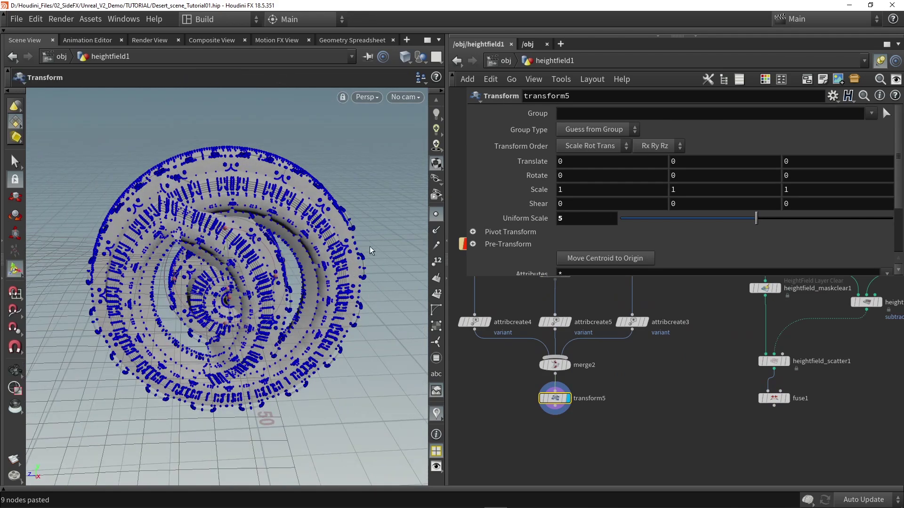
click(437, 214)
alt+drag(343, 244, 296, 287)
key(Return)
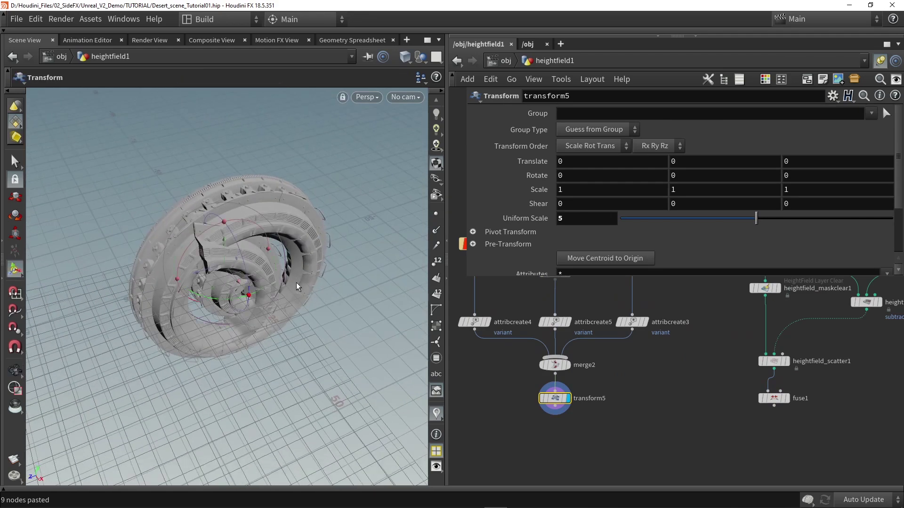
Step: Review the variant attribute settings on attribcreate4, attribcreate5 and attribcreate3
click(472, 326)
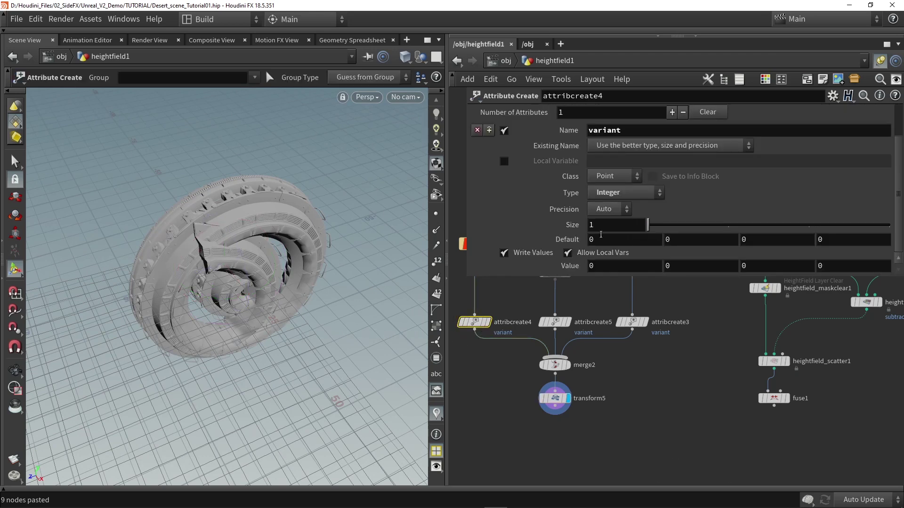
click(555, 322)
click(554, 322)
click(631, 322)
scroll(619, 388, down, 2)
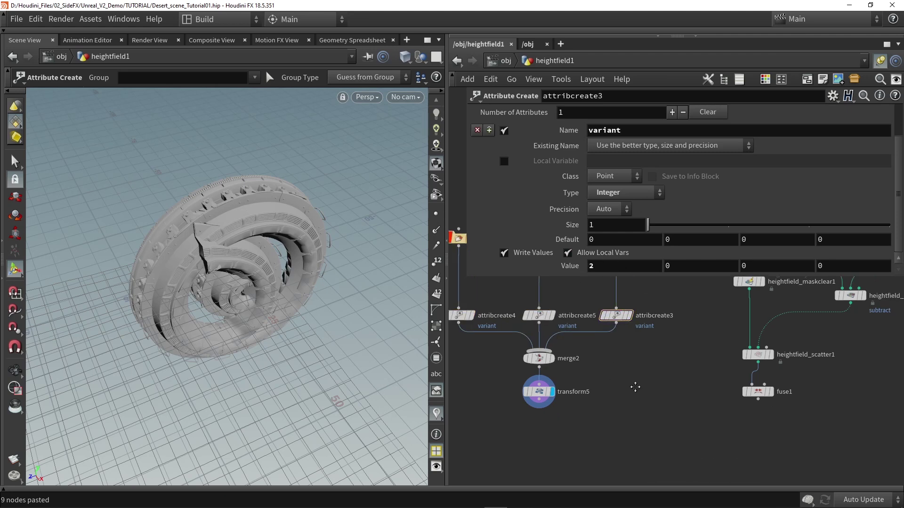
Step: Add an Attribute Randomize node below fuse1, wired to its output, and display it
key(Tab)
text(rand)
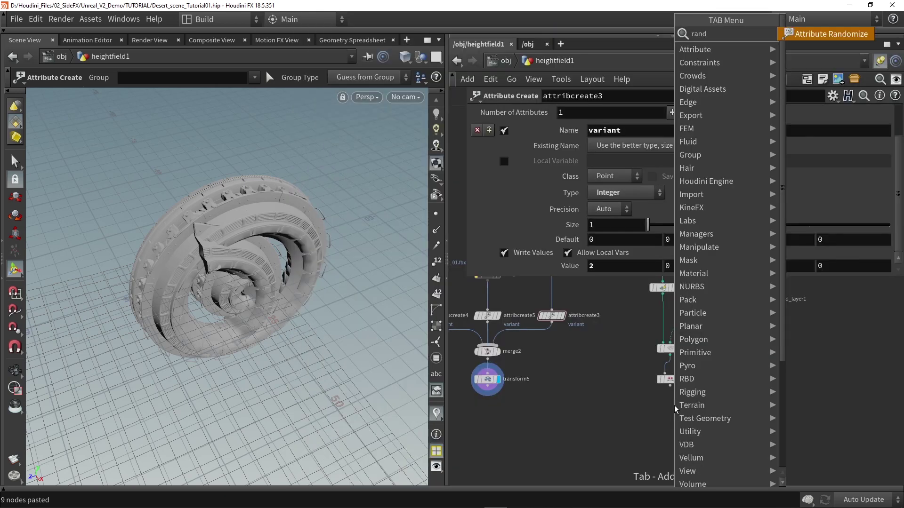
click(838, 37)
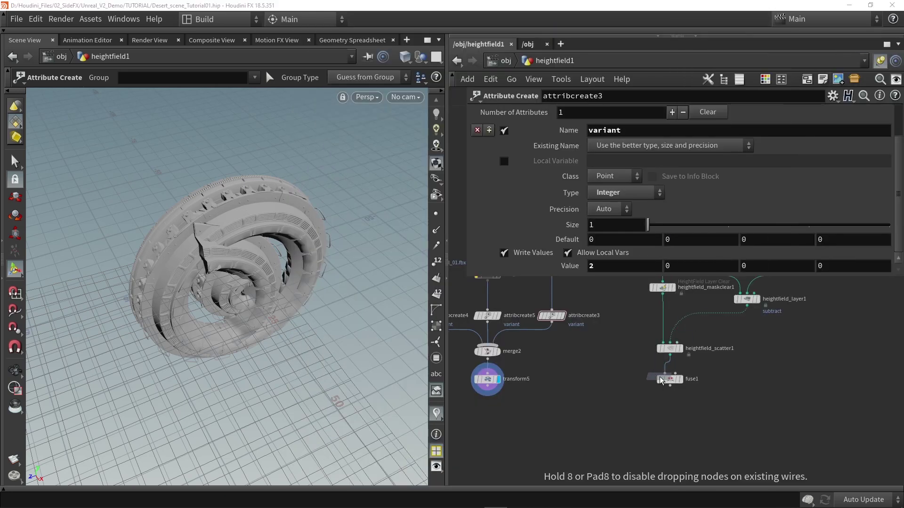
click(669, 407)
scroll(668, 391, up, 4)
click(696, 431)
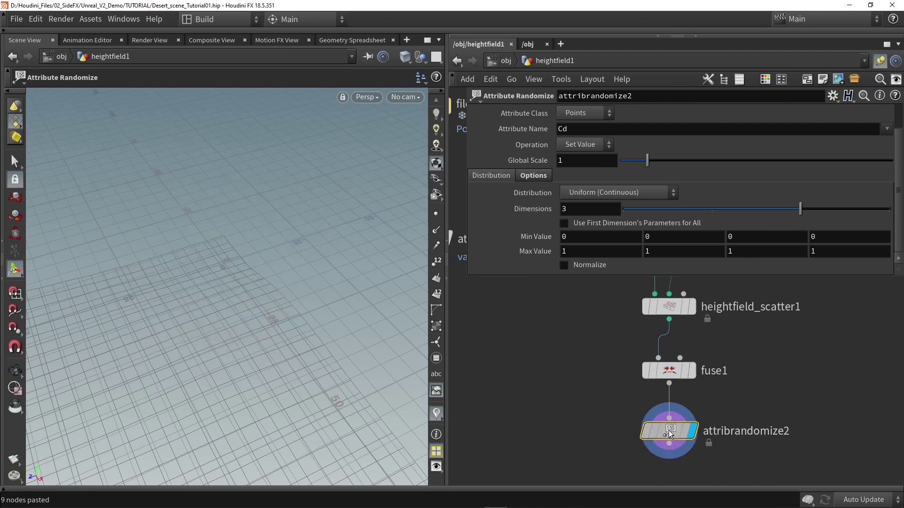
Step: Set attribrandomize2 to a Uniform (Discrete) distribution with 1 dimension and a Max Value of 2
click(590, 191)
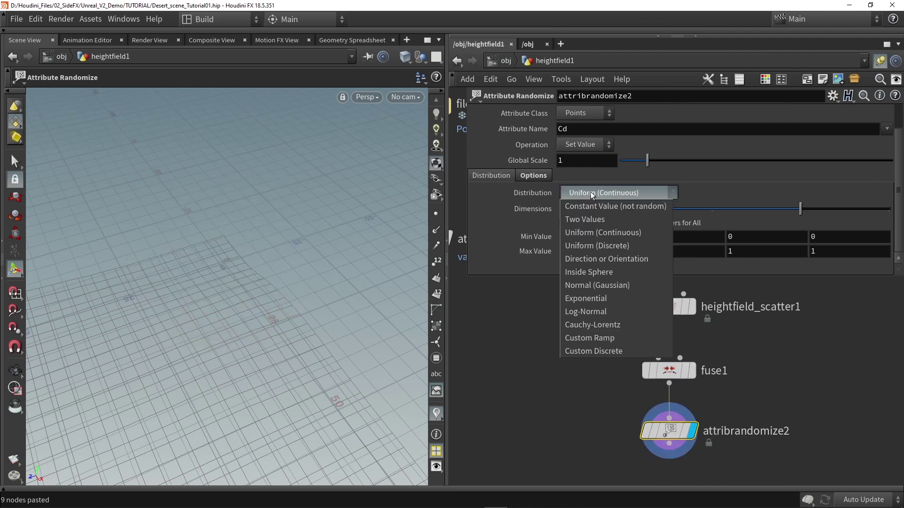
click(595, 245)
click(626, 210)
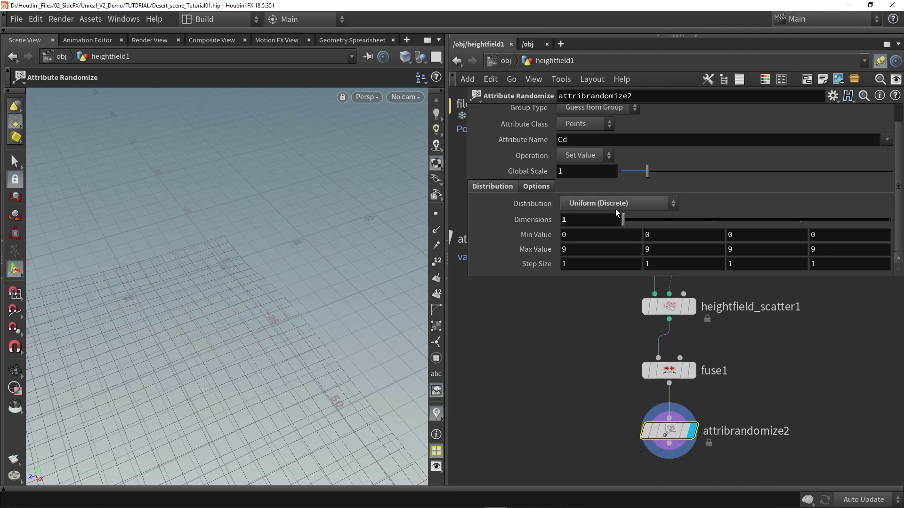
click(580, 249)
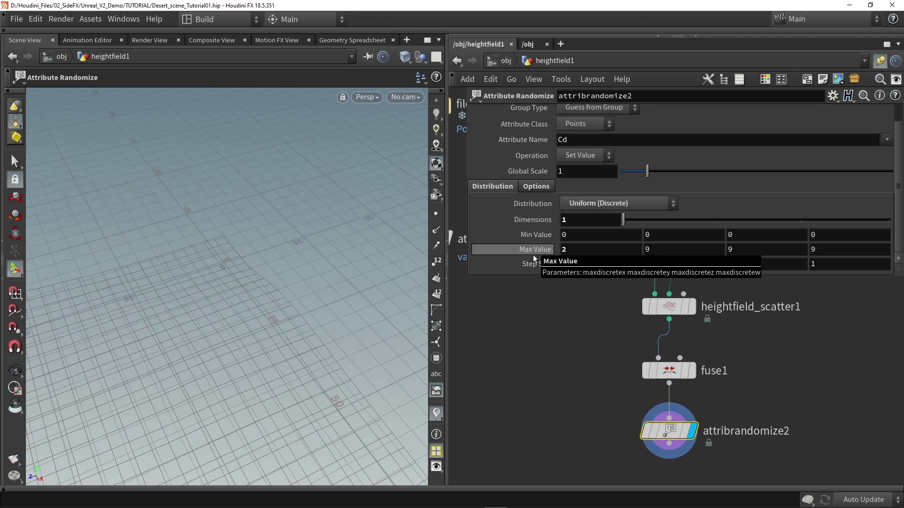
Step: Add an Attribute Cast node below attribrandomize2, wire it in and display it
scroll(549, 369, down, 2)
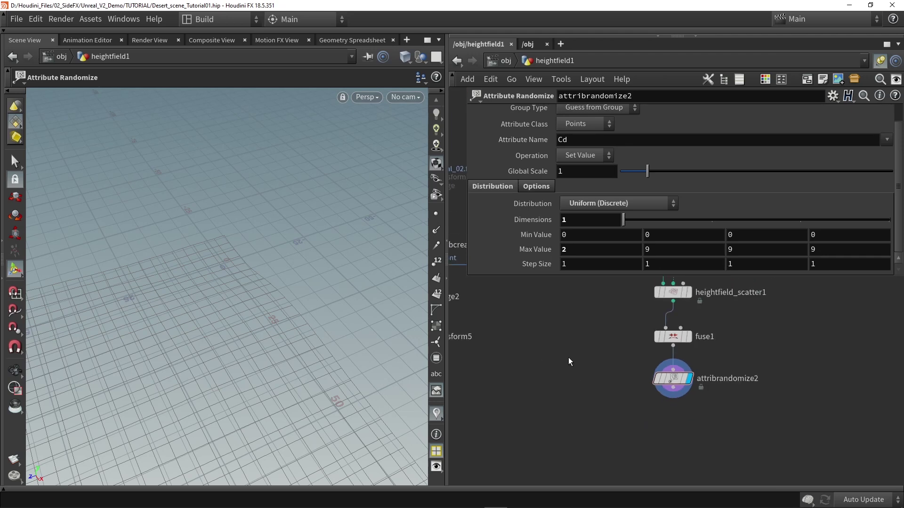
key(Tab)
text(cast)
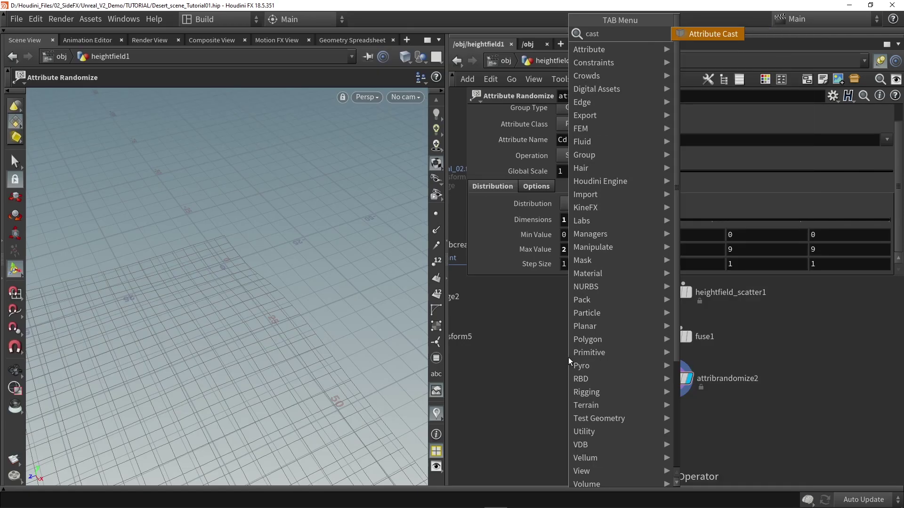
key(Return)
click(662, 422)
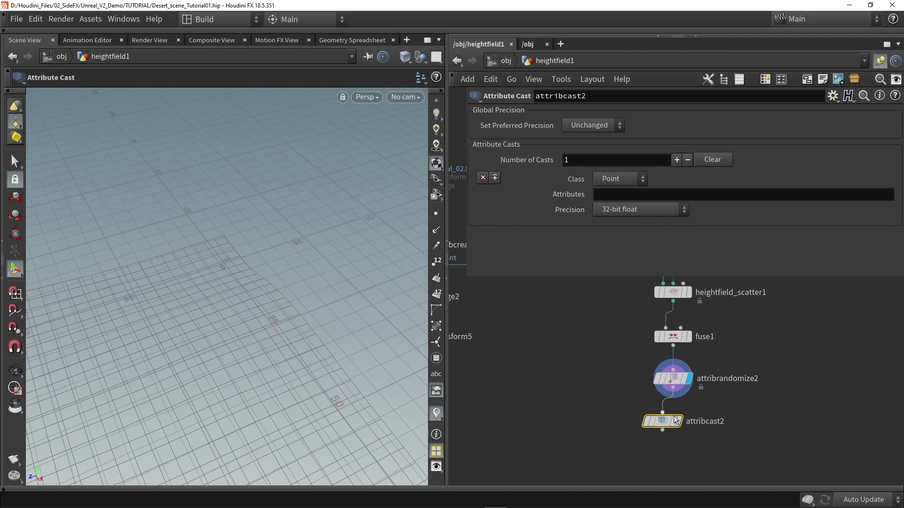
Step: Set attribcast2 to cast the variant attribute to 32-bit integer precision
click(628, 196)
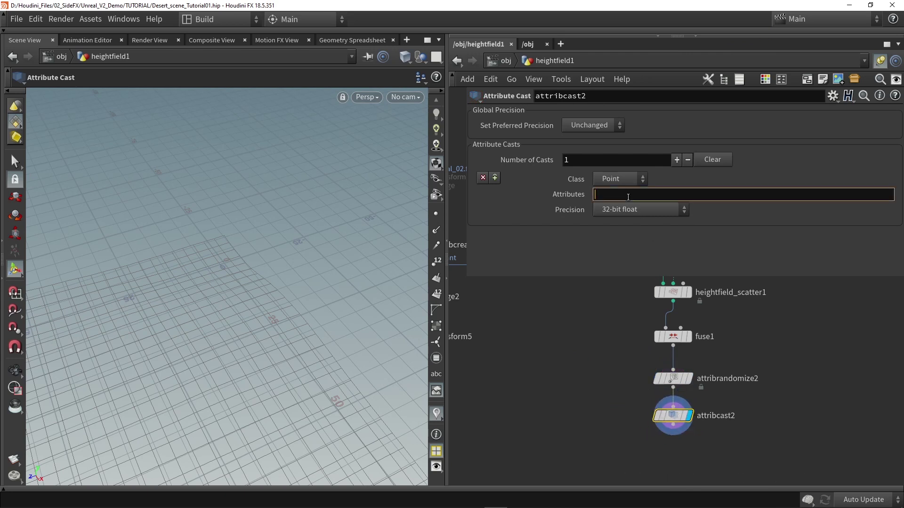
text(variant)
key(Return)
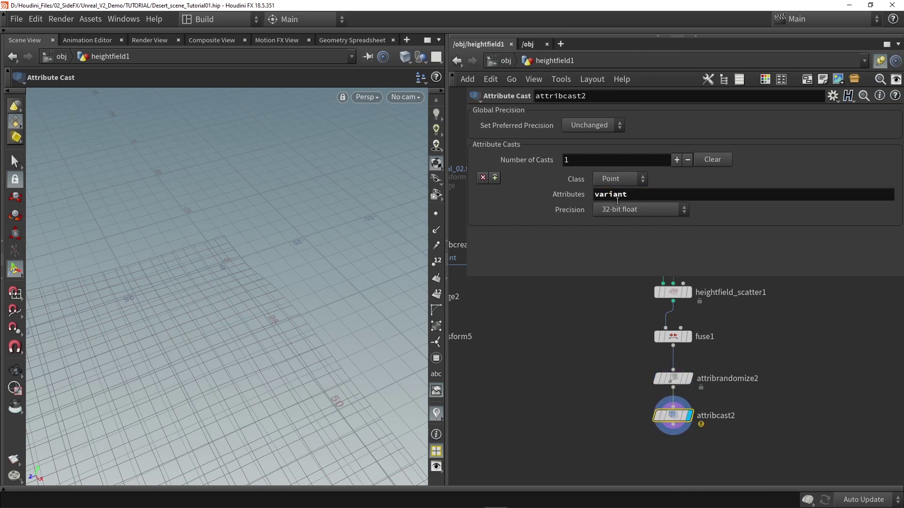
click(618, 207)
click(619, 253)
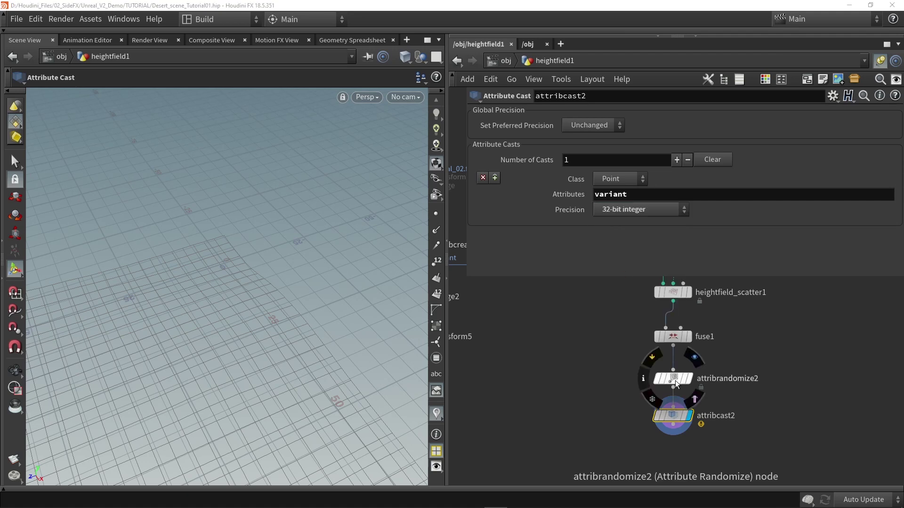
Step: Set the Attribute Name on attribrandomize2 to variant
click(674, 378)
text(variant)
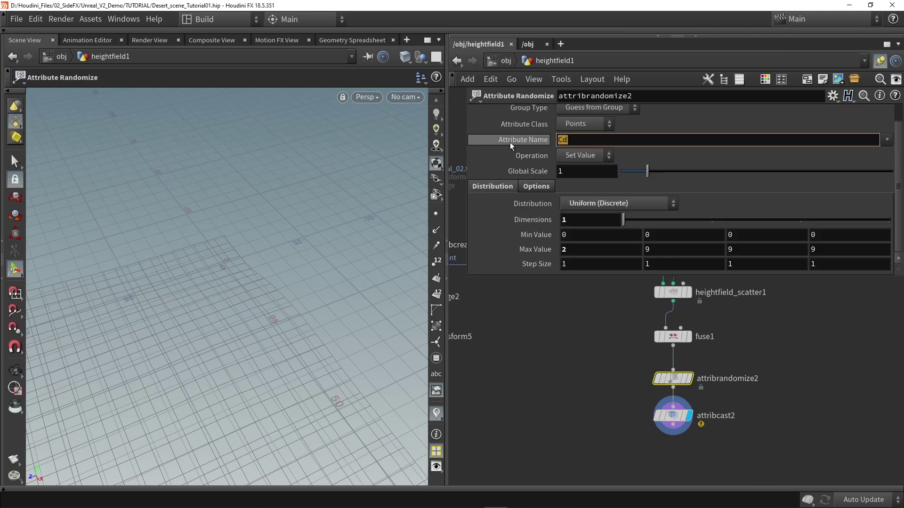
key(Return)
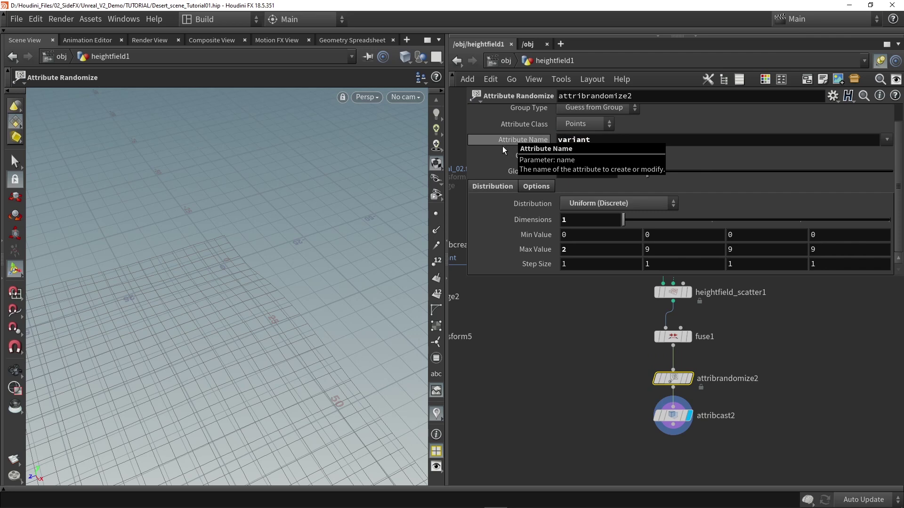
Step: Add a Copy to Points node with transform5 as its source and attribcast2 as its target points, and display it
scroll(584, 358, down, 2)
key(Tab)
text(copy)
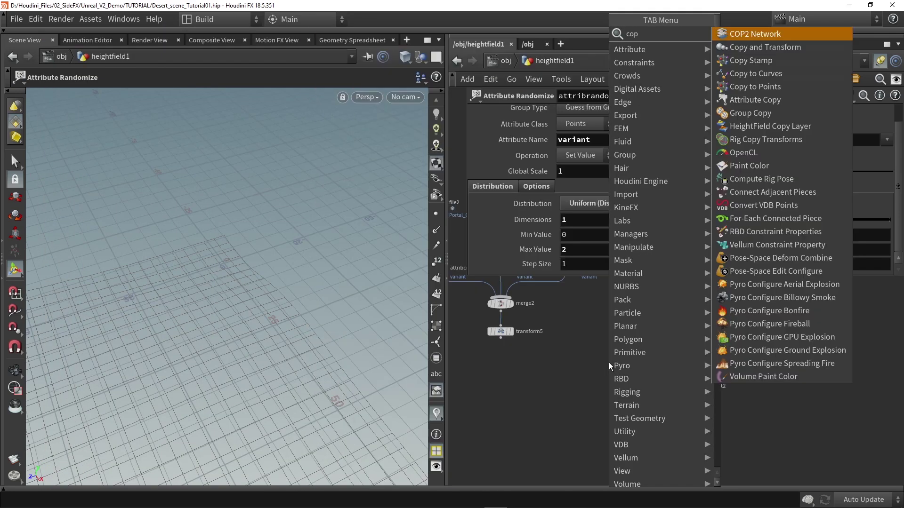
click(755, 74)
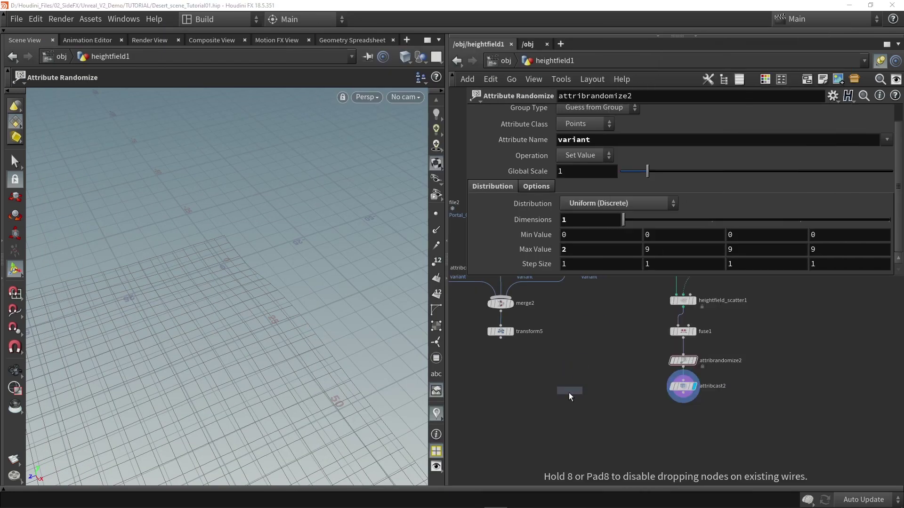
click(573, 417)
drag(500, 337, 567, 410)
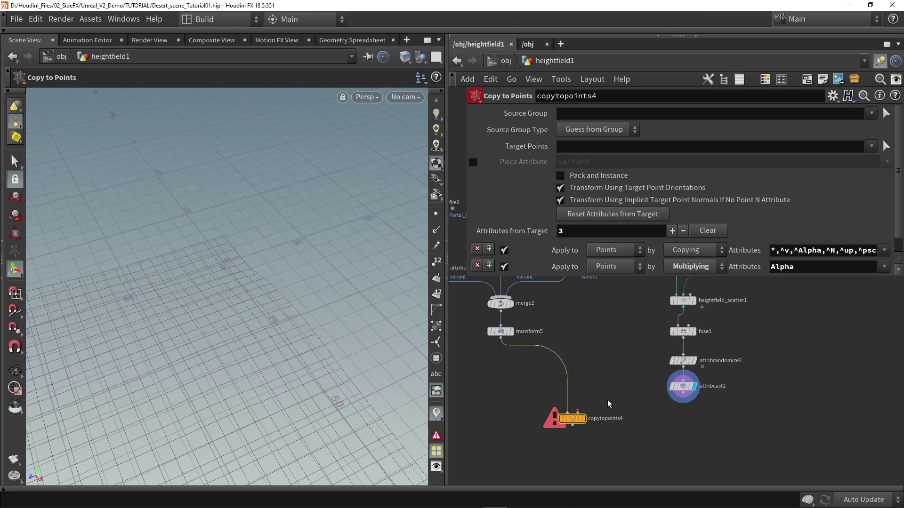
drag(683, 393, 603, 448)
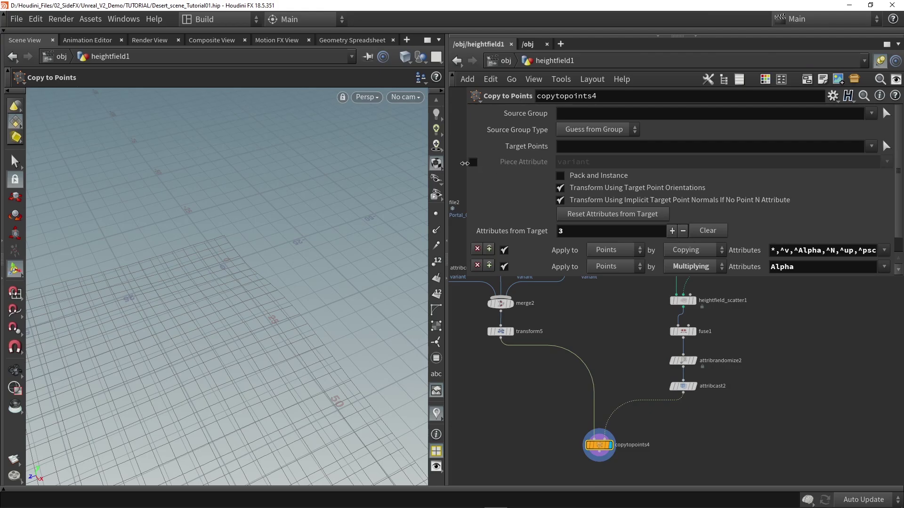
Step: Enable the variant Piece Attribute on copytopoints4 and inspect the copied portals on the terrain
click(472, 163)
key(Escape)
drag(252, 283, 168, 297)
key(Return)
drag(134, 202, 123, 175)
drag(141, 287, 103, 239)
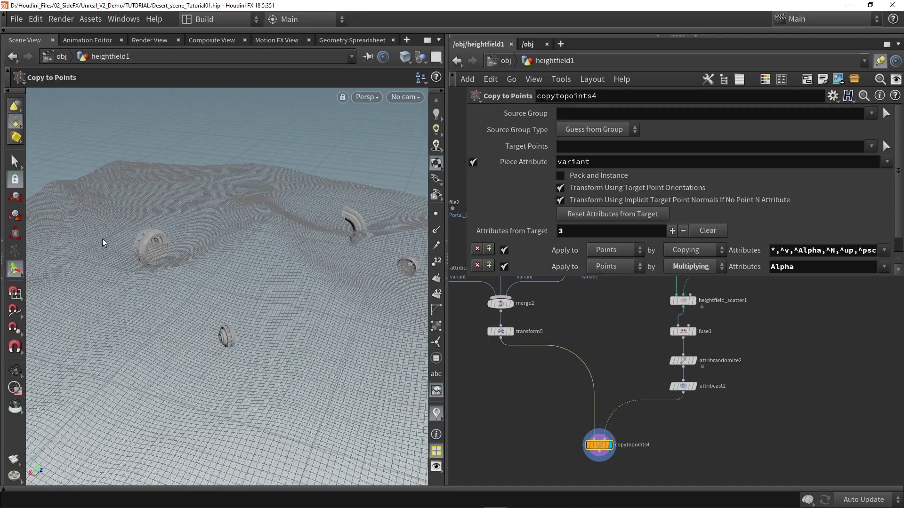
Step: Set Randomize Yaw on heightfield_scatter1 to 180 and check the rotated portals in the viewport
middle_drag(670, 308, 643, 357)
scroll(659, 351, up, 3)
click(658, 349)
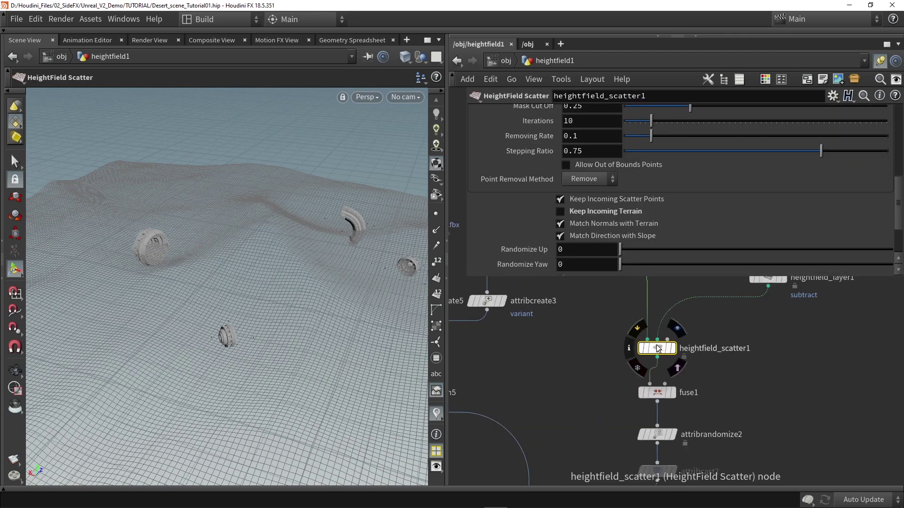
scroll(585, 216, down, 3)
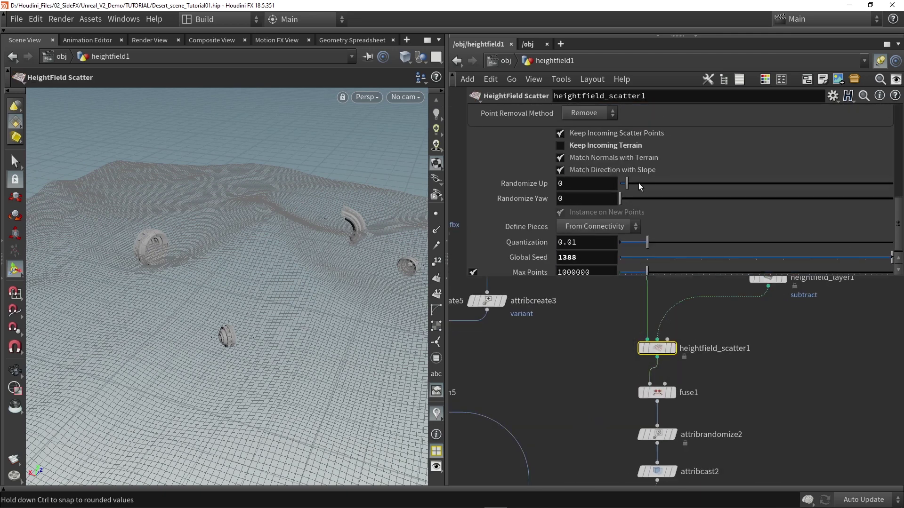
drag(732, 185, 648, 198)
drag(621, 198, 818, 197)
mouse_move(902, 194)
mouse_down()
mouse_move(688, 193)
mouse_move(890, 197)
mouse_up()
key(alt)
drag(231, 232, 203, 240)
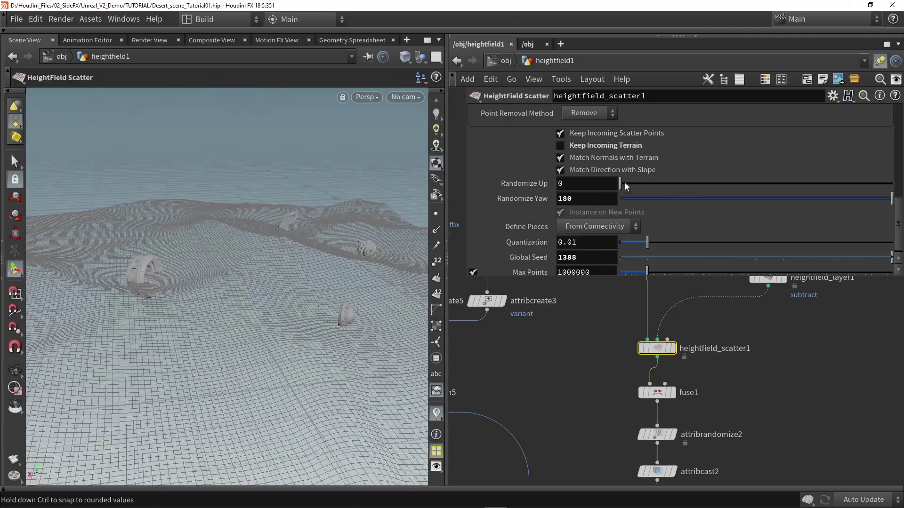
Step: Adjust Randomize Up on heightfield_scatter1 and inspect the portals displayed by copytopoints4 from several angles
drag(749, 182, 712, 188)
click(608, 184)
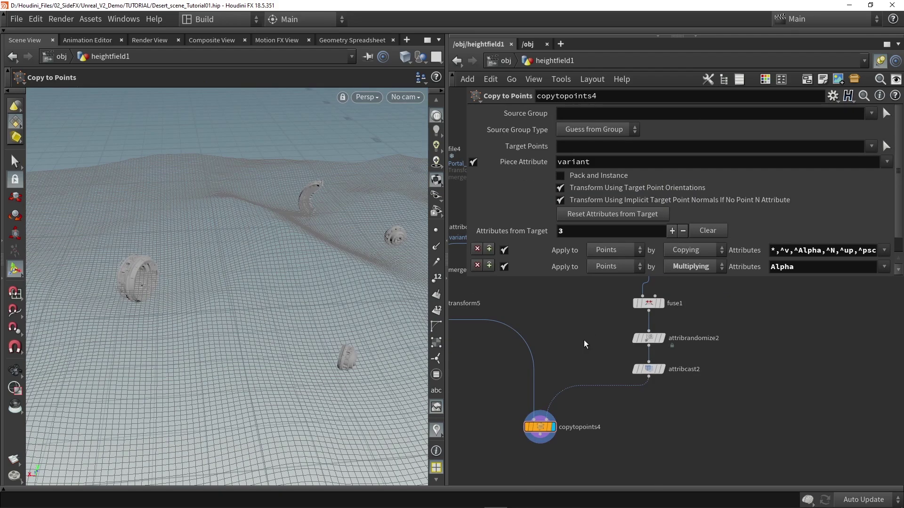
key(Escape)
drag(343, 339, 263, 337)
key(Return)
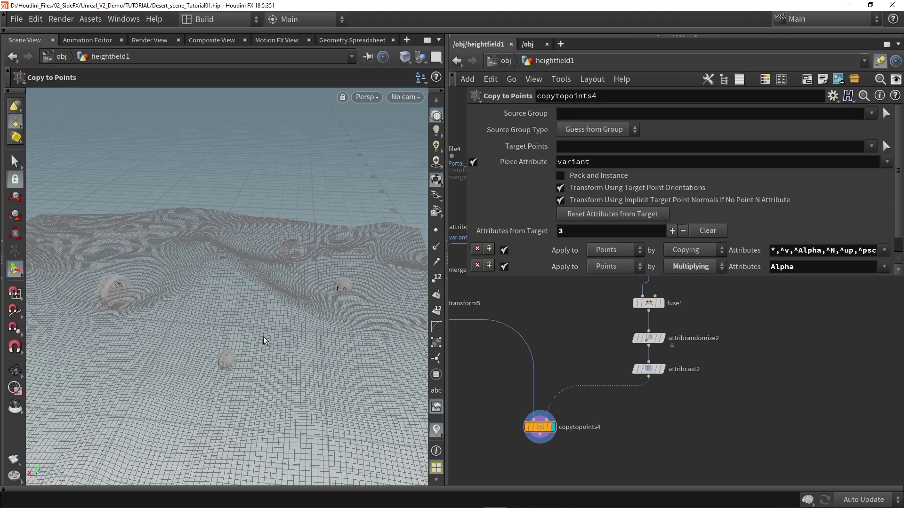
alt+drag(244, 288, 342, 314)
Step: Add a HeightField Project node and wire copytopoints4 into its second input
key(Tab)
text(proje)
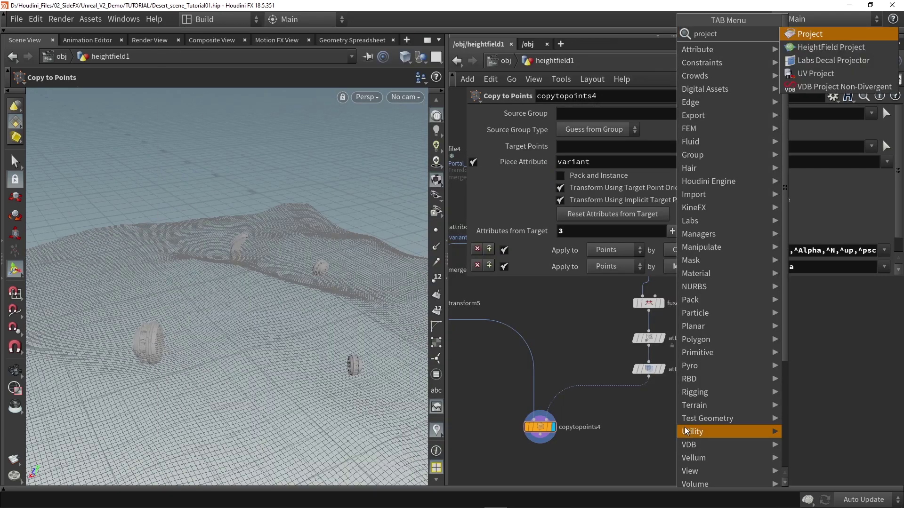
click(840, 49)
click(673, 437)
drag(547, 401, 687, 366)
click(677, 390)
scroll(750, 372, down, 4)
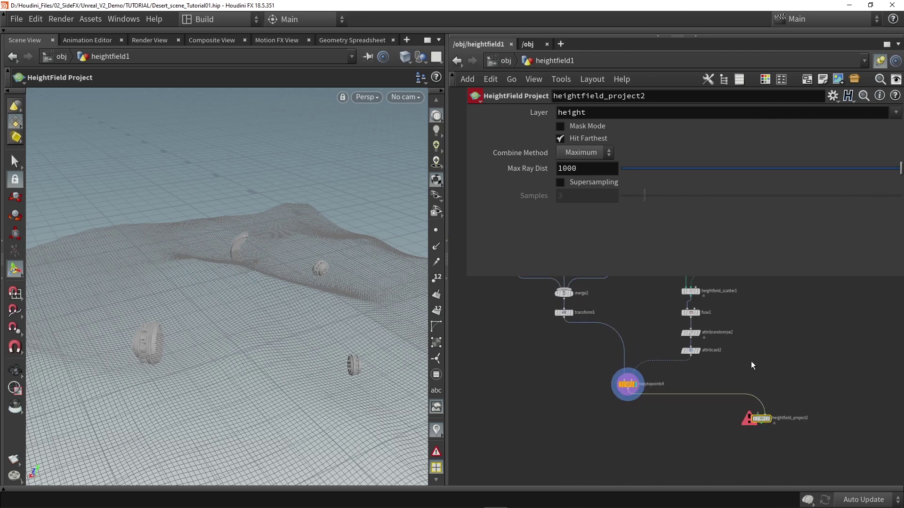
Step: Wire heightfield_maskclear1 into heightfield_project2's first input, display the node and inspect the portal shapes projected into the terrain
drag(602, 296, 662, 433)
middle_drag(681, 468, 639, 408)
scroll(639, 408, up, 4)
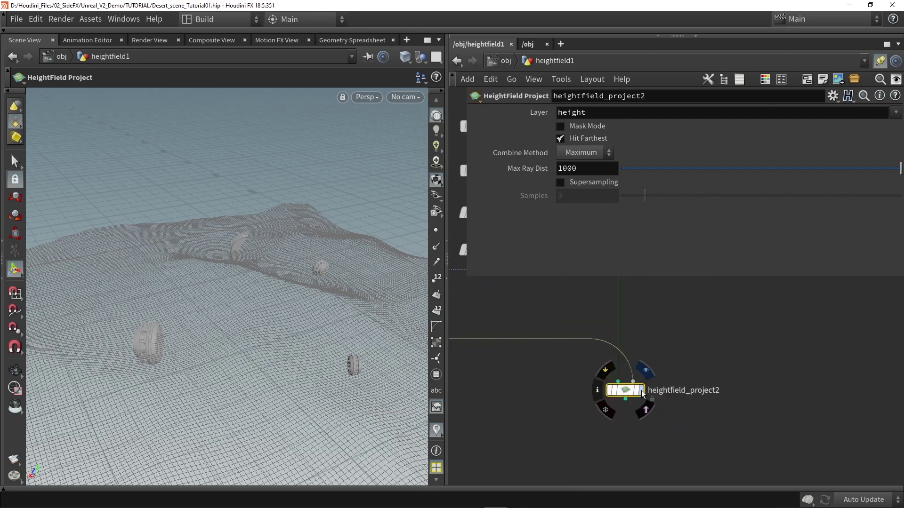
click(645, 371)
alt+drag(273, 260, 371, 257)
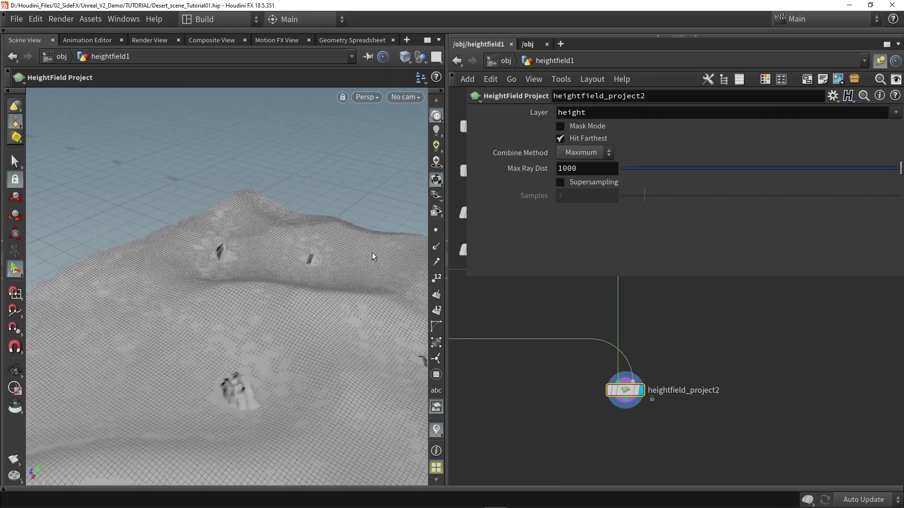
click(636, 391)
alt+drag(264, 351, 309, 299)
scroll(238, 380, up, 3)
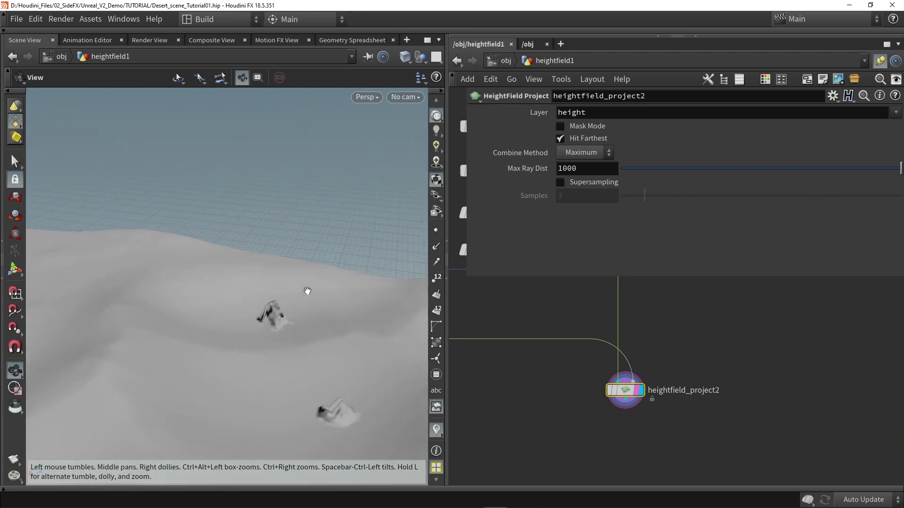
scroll(591, 367, down, 2)
Step: Add a Merge node combining copytopoints4 with heightfield_project2 and display it
key(Tab)
text(merg)
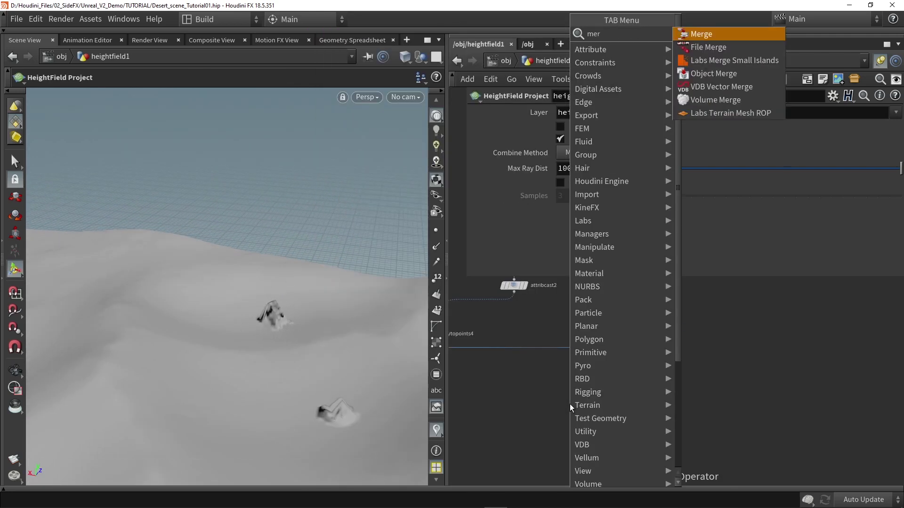
key(Return)
scroll(570, 404, down, 3)
click(571, 408)
scroll(483, 377, up, 3)
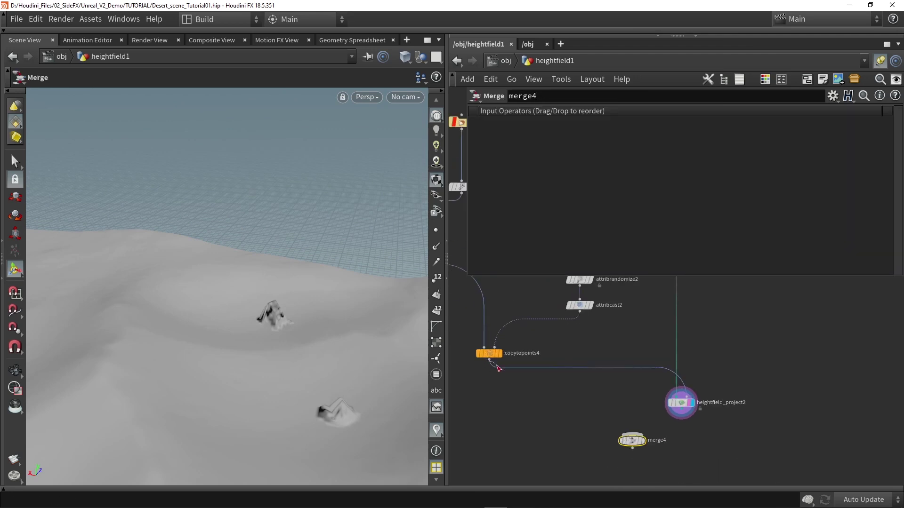
drag(491, 362, 614, 437)
drag(682, 410, 632, 434)
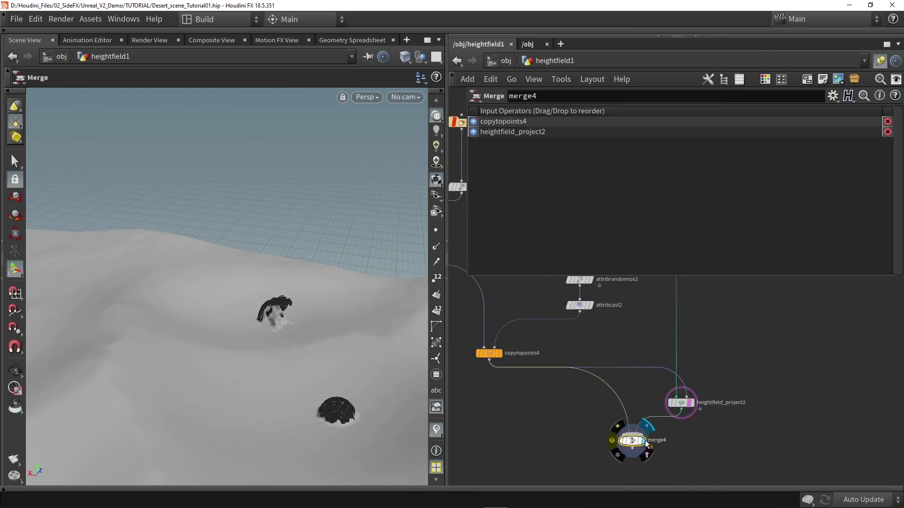
key(Escape)
Step: Examine how the merged portals sit in the projected terrain from close up and from above
scroll(293, 309, up, 8)
mouse_move(278, 317)
mouse_down()
mouse_move(397, 313)
mouse_move(163, 309)
mouse_move(268, 304)
mouse_up()
scroll(270, 304, down, 10)
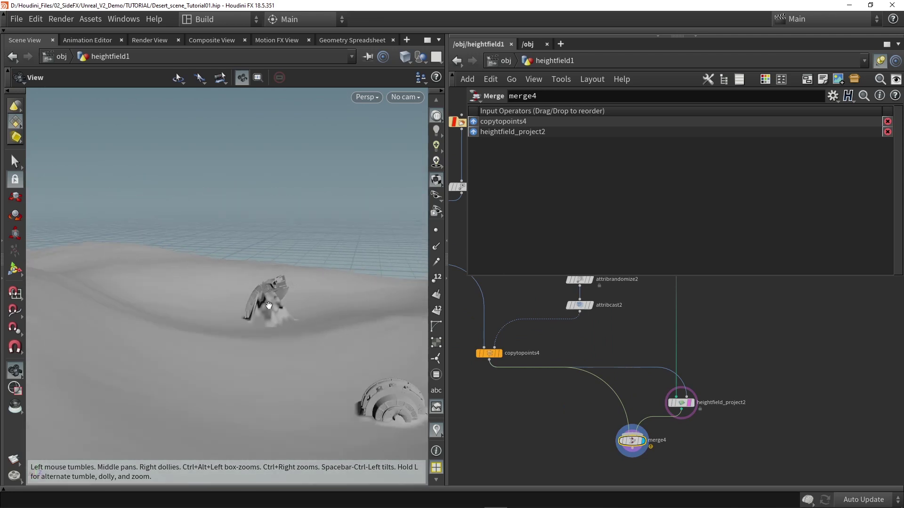
scroll(307, 354, up, 5)
mouse_move(317, 339)
mouse_down()
mouse_move(89, 347)
mouse_move(175, 356)
mouse_move(216, 305)
mouse_move(175, 312)
mouse_move(224, 260)
mouse_move(303, 343)
mouse_move(287, 349)
mouse_move(216, 317)
mouse_move(132, 307)
mouse_move(426, 309)
mouse_move(445, 324)
mouse_move(297, 327)
mouse_move(329, 313)
mouse_move(270, 351)
mouse_move(274, 232)
mouse_move(244, 288)
mouse_move(161, 208)
mouse_up()
key(shift+w)
key(shift+w)
key(Return)
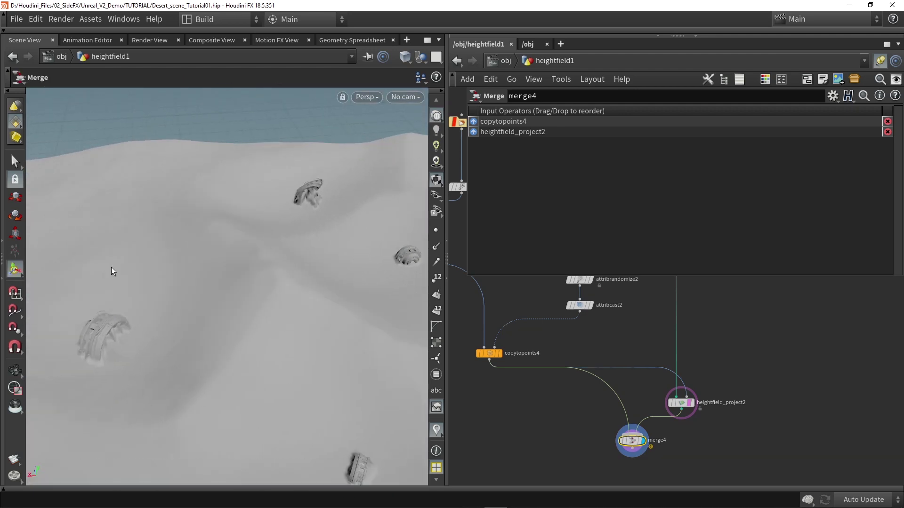
Step: Reposition heightfield_project2 and disconnect copytopoints4 from its second input
middle_drag(596, 418, 546, 387)
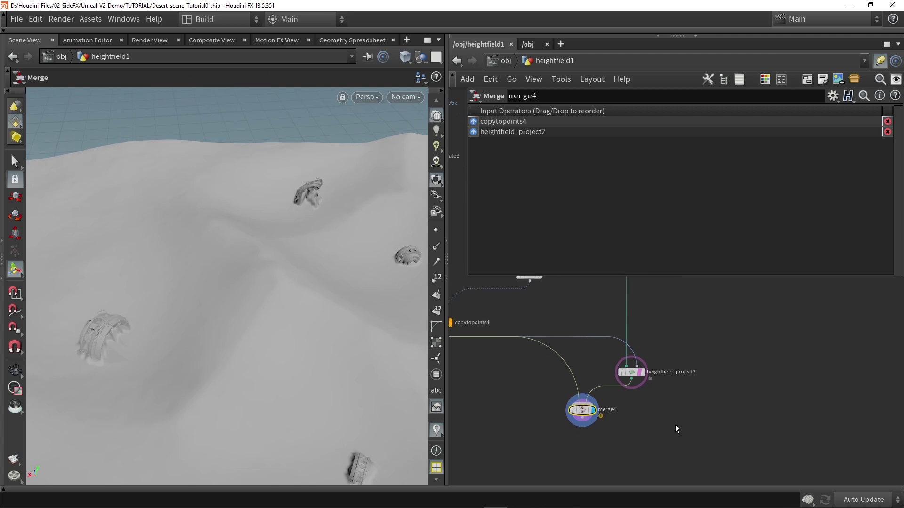
drag(526, 359, 528, 359)
drag(628, 371, 626, 416)
scroll(578, 329, down, 4)
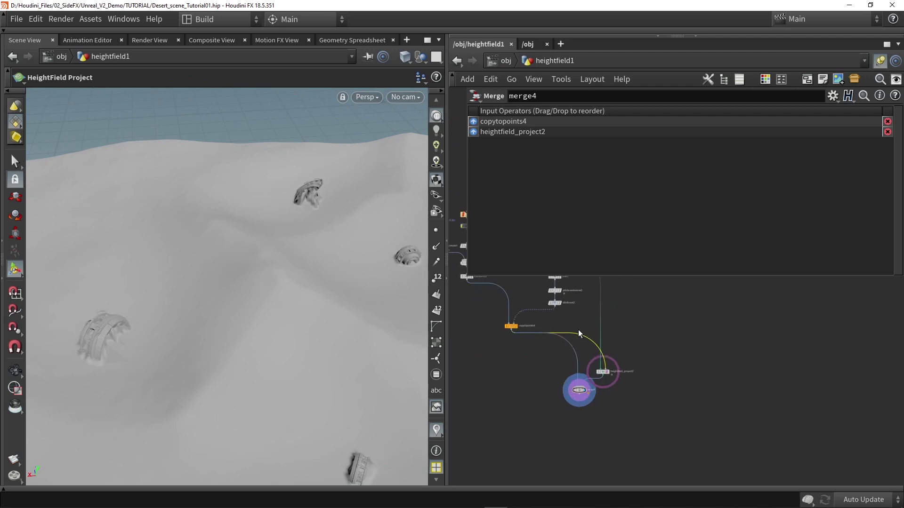
key(Delete)
scroll(594, 343, up, 4)
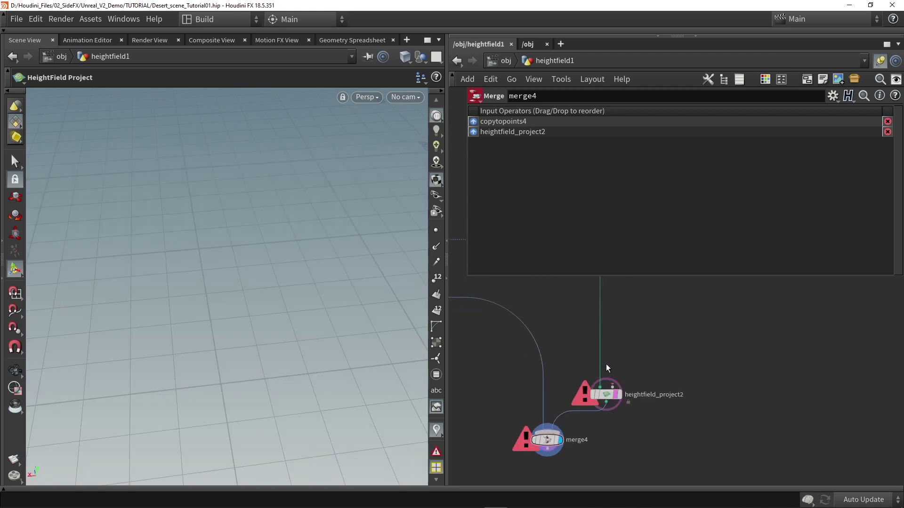
Step: Paste the proxy network of spheres and tubes with variant attributes beside the portal network and display merge6
scroll(693, 388, down, 3)
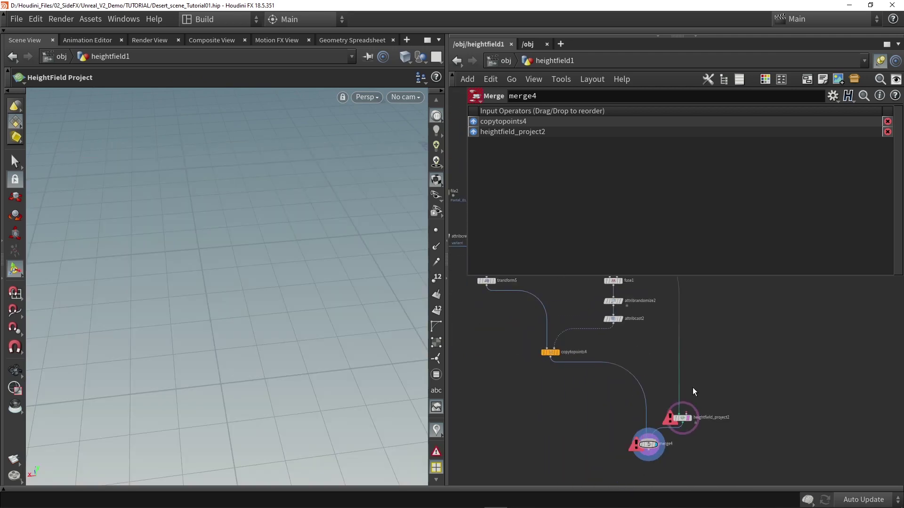
scroll(640, 348, down, 3)
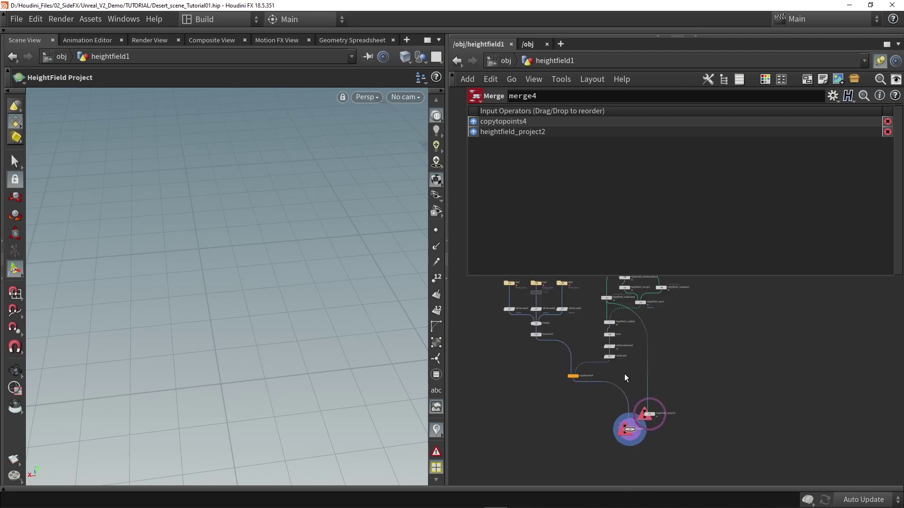
scroll(694, 385, up, 3)
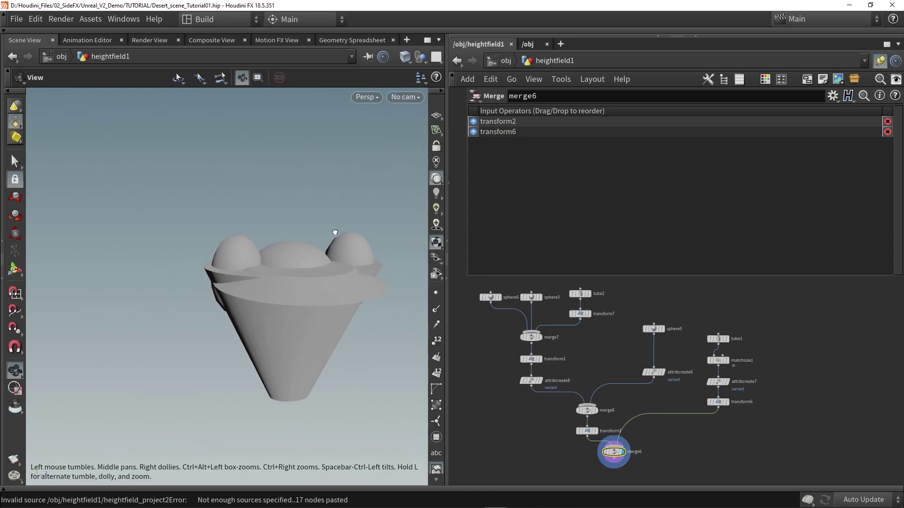
drag(333, 237, 488, 383)
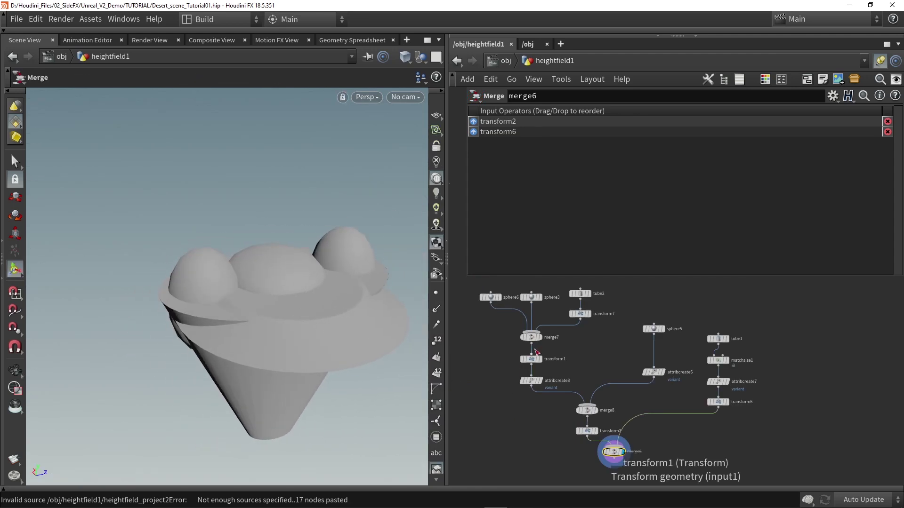
Step: Display attribcreate8 on its own, frame its proxy shape and review its variant attribute settings
scroll(569, 375, up, 1)
middle_drag(570, 377, 606, 432)
scroll(582, 445, up, 3)
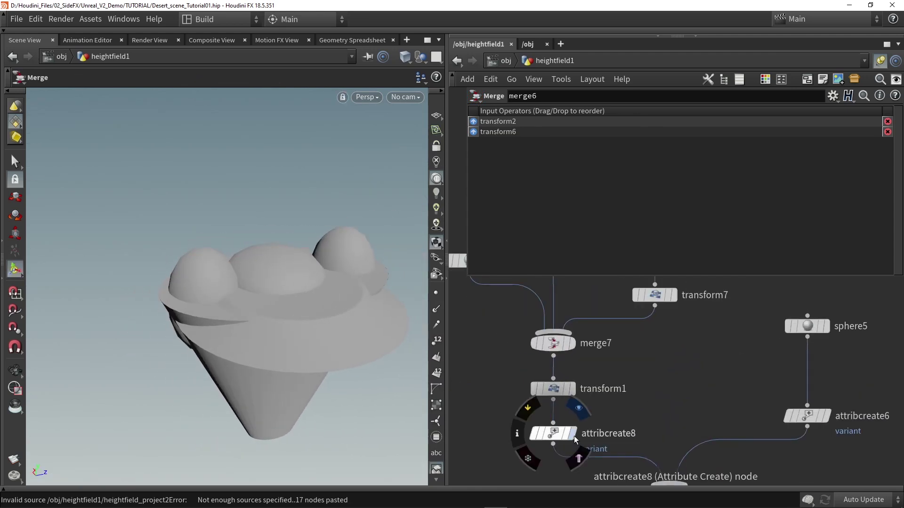
key(r)
click(553, 436)
click(552, 433)
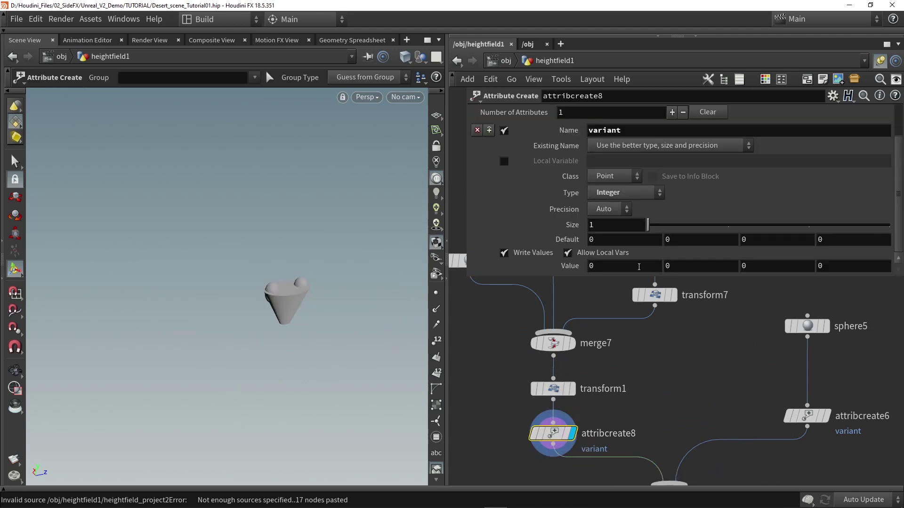
key(space+g)
alt+drag(272, 287, 217, 294)
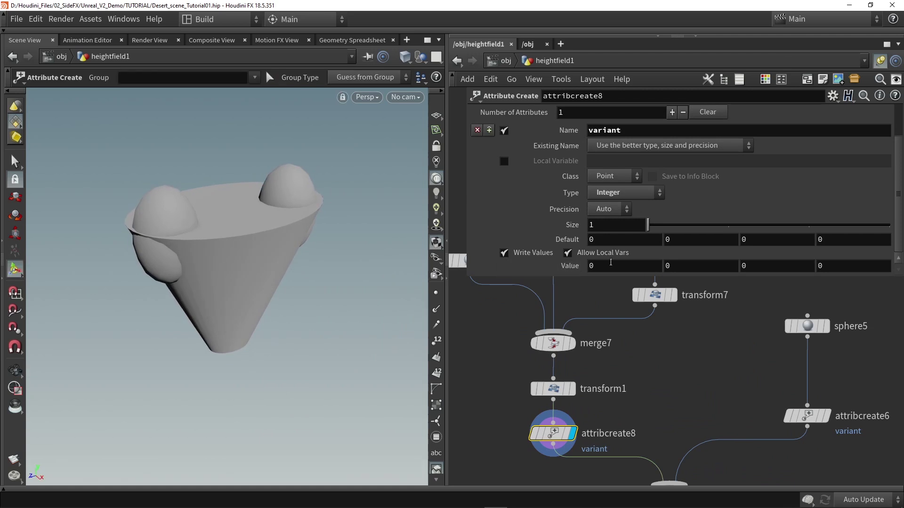
Step: Template attribcreate4 so its portal overlays the attribcreate8 proxy shape in the viewport
middle_drag(475, 391, 753, 414)
scroll(668, 416, down, 5)
middle_drag(668, 416, 737, 413)
scroll(539, 366, up, 3)
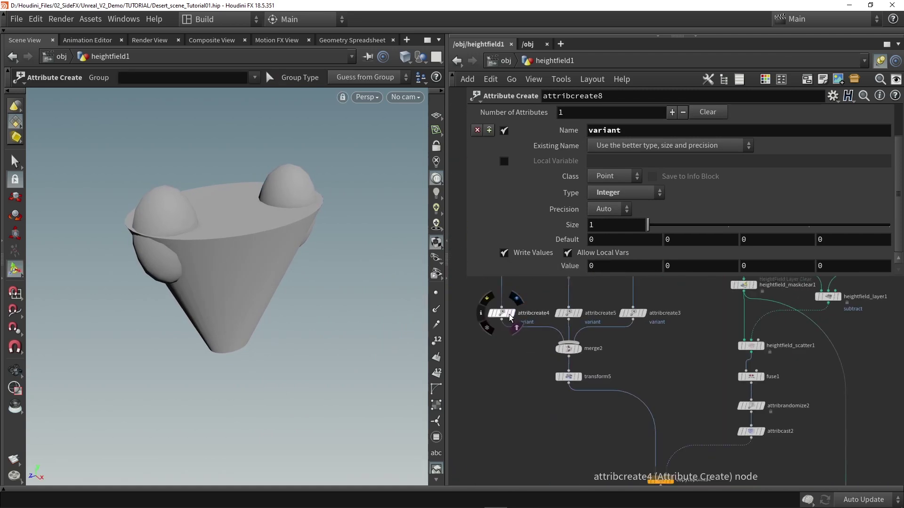
click(515, 325)
alt+drag(322, 294, 261, 270)
alt+middle_drag(254, 259, 273, 363)
scroll(246, 284, up, 3)
Step: Examine from several angles how the spheres and cone of the proxy fit around the portal's ends
alt+drag(246, 285, 311, 407)
scroll(261, 311, up, 3)
scroll(331, 320, down, 2)
key(space)
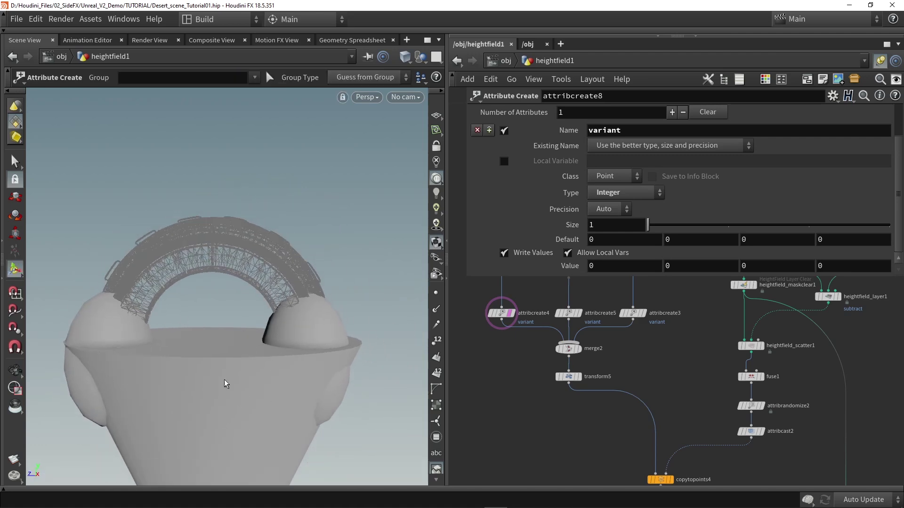
key(space)
drag(325, 382, 319, 358)
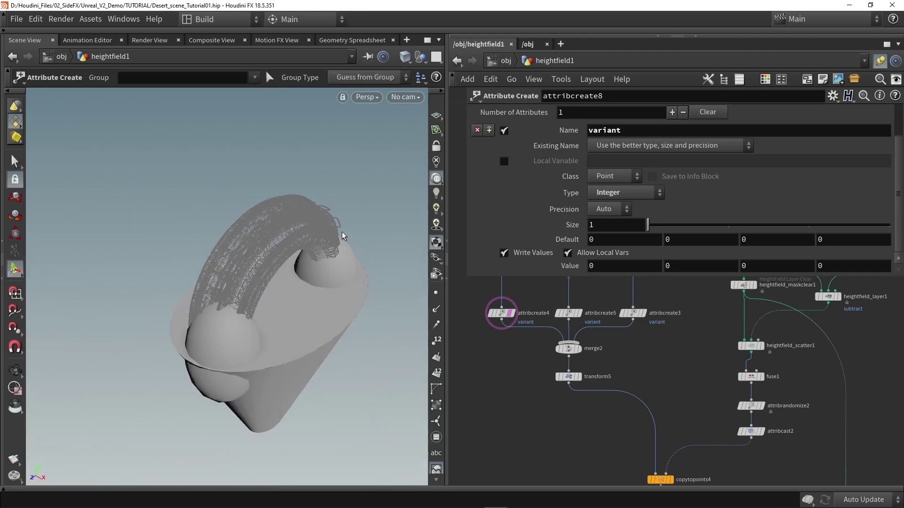
key(space)
drag(151, 353, 297, 323)
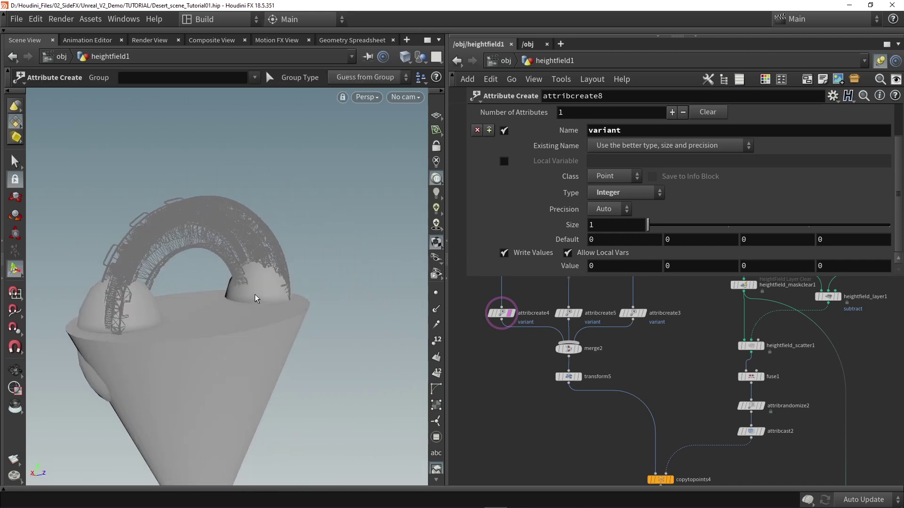
key(space)
drag(256, 298, 222, 337)
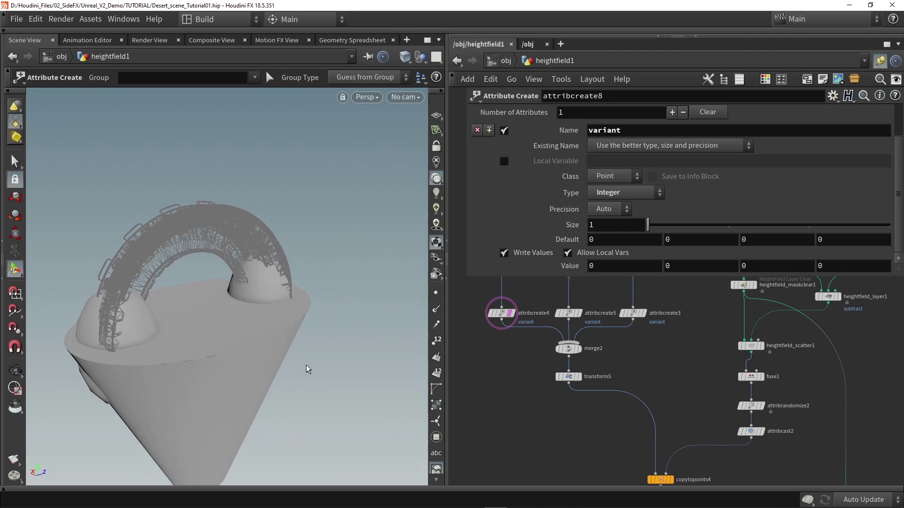
key(space)
drag(202, 298, 199, 248)
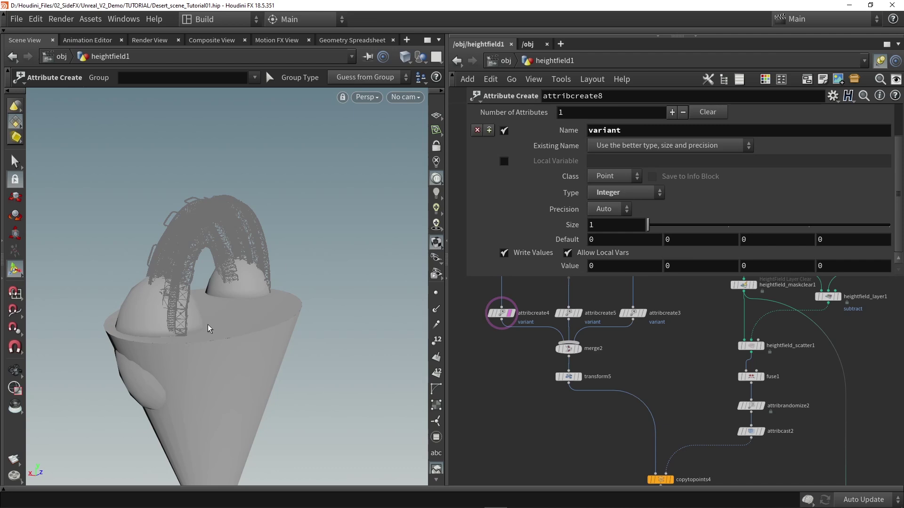
key(space)
drag(244, 355, 218, 335)
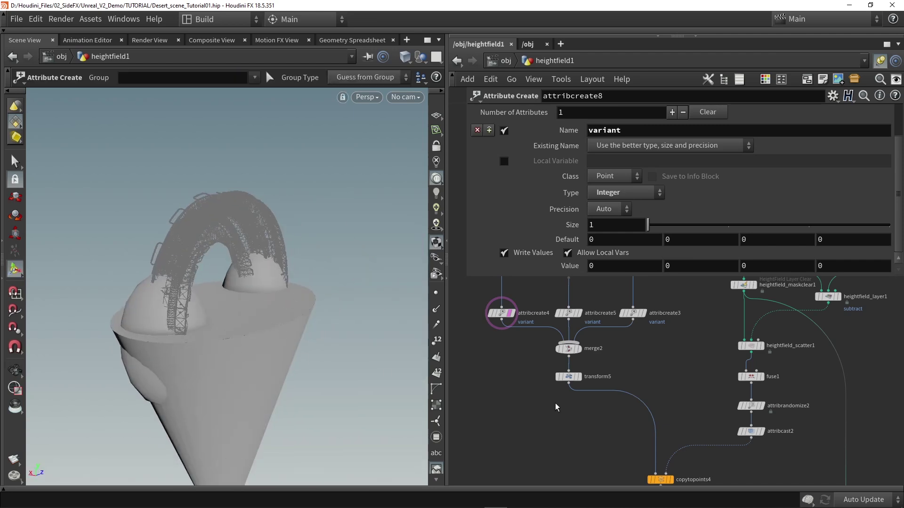
Step: Review the attribcreate6 proxy branch and display merge6 to inspect all proxy shapes together
middle_drag(564, 407, 514, 391)
scroll(515, 391, down, 4)
scroll(704, 423, up, 1)
middle_drag(704, 423, 570, 365)
scroll(707, 390, up, 1)
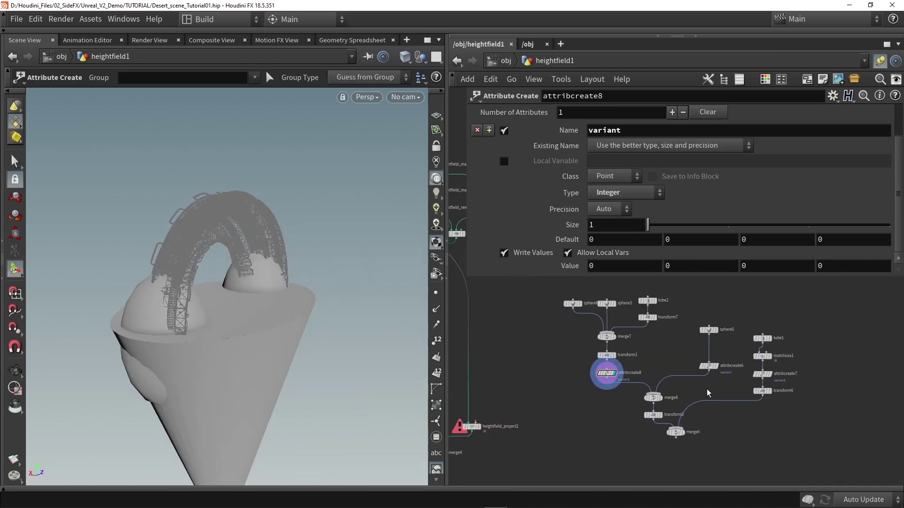
click(708, 366)
scroll(731, 389, up, 3)
scroll(731, 388, down, 4)
scroll(553, 343, up, 4)
click(572, 367)
alt+drag(254, 320, 142, 309)
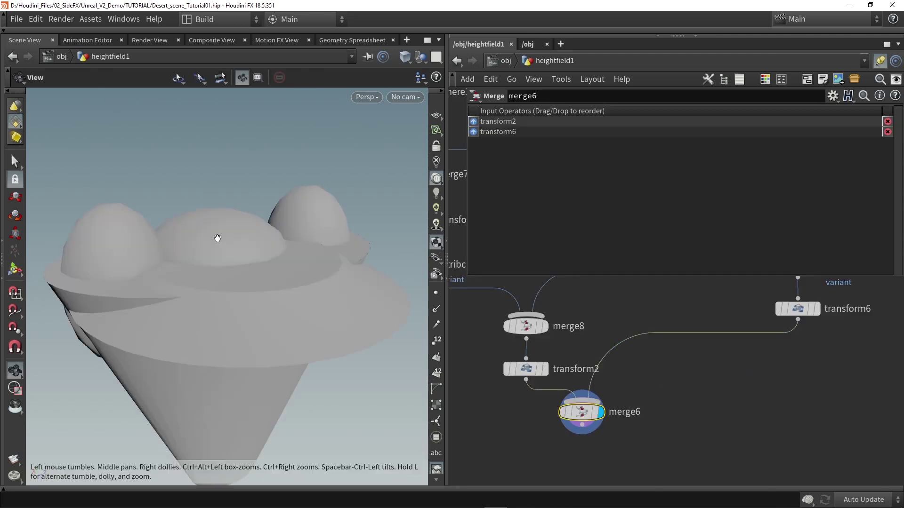
drag(216, 238, 302, 329)
key(Return)
Step: Duplicate copytopoints4 with its input connections and place the copy near the proxy network
scroll(591, 353, down, 8)
middle_drag(557, 387, 619, 385)
scroll(639, 356, up, 2)
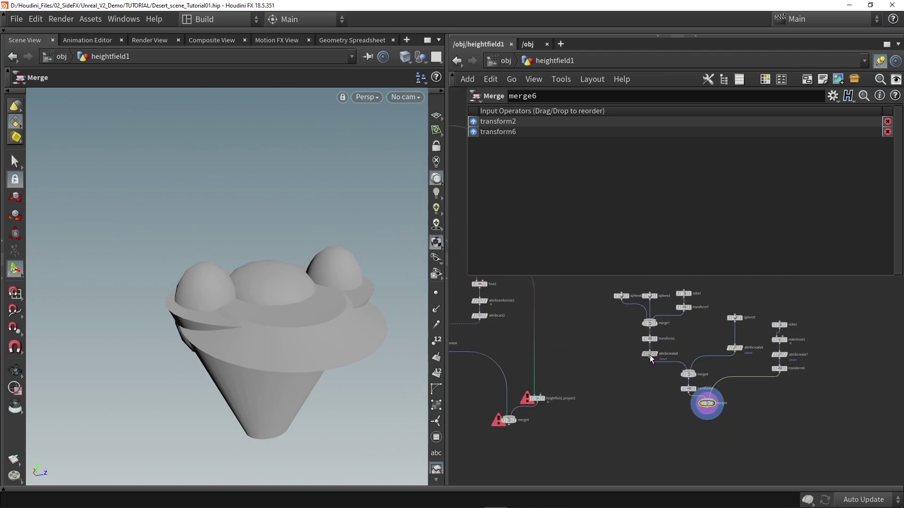
click(650, 355)
alt+drag(482, 340, 650, 364)
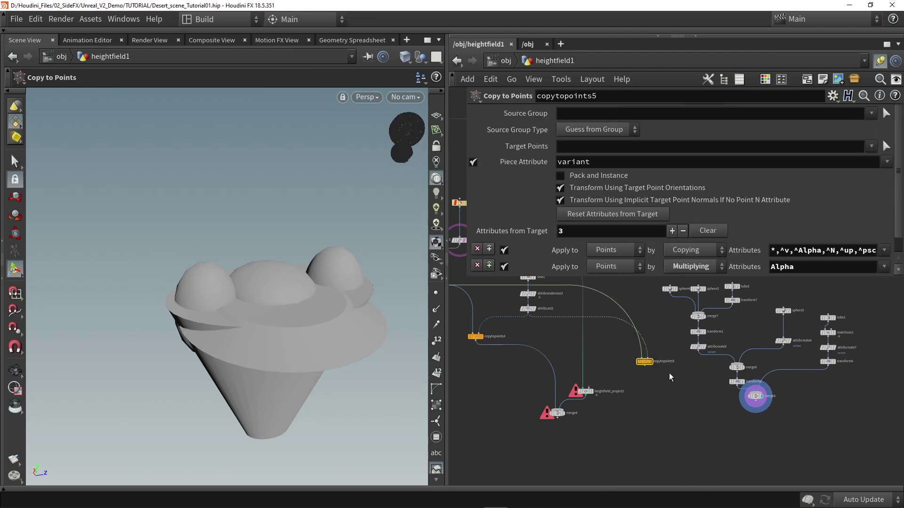
middle_drag(759, 416, 719, 436)
Step: Rearrange the proxy network, wire merge6 into copytopoints5's first input and display the scattered proxy shapes
drag(812, 441, 626, 302)
drag(716, 421, 716, 348)
middle_drag(642, 349, 684, 397)
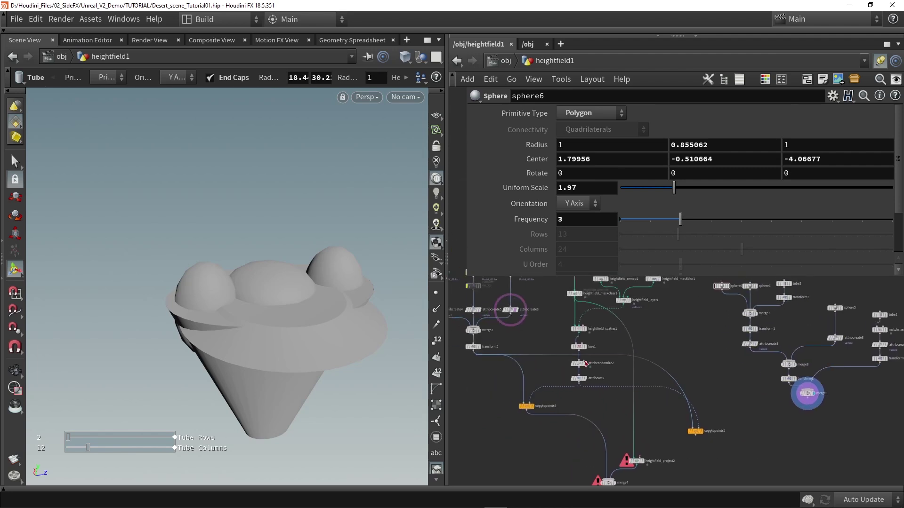
drag(778, 407, 685, 407)
click(702, 431)
alt+drag(307, 316, 290, 236)
scroll(185, 207, up, 5)
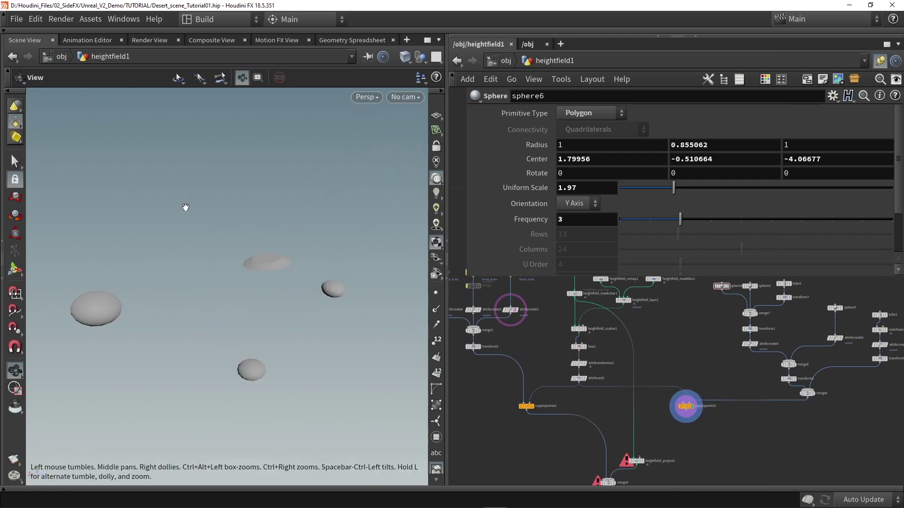
key(Return)
Step: Wire copytopoints5 into heightfield_project2's second input and display the terrain with the projected proxy shapes
scroll(646, 380, up, 5)
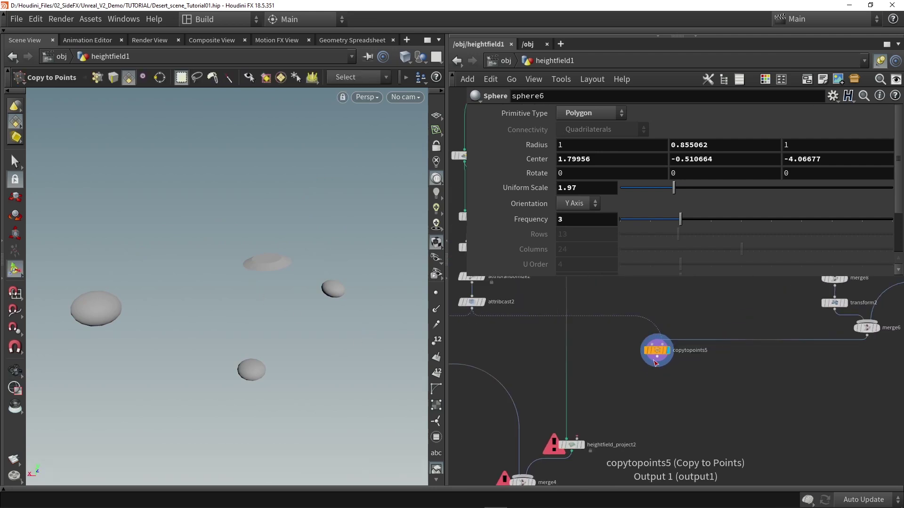
click(585, 446)
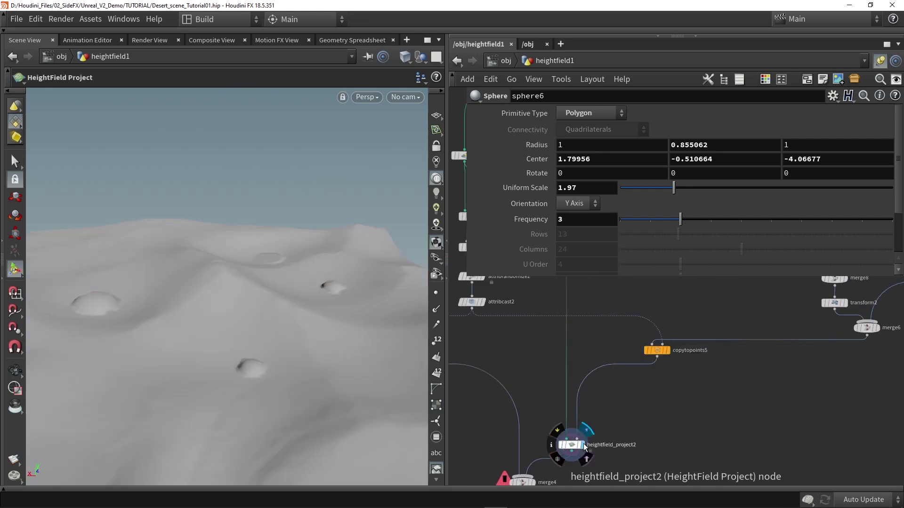
click(576, 446)
alt+drag(262, 343, 297, 338)
Step: Display merge4 and inspect the portals on their projected sand mounds
middle_drag(623, 416, 663, 362)
scroll(663, 362, down, 3)
scroll(594, 409, up, 4)
click(608, 408)
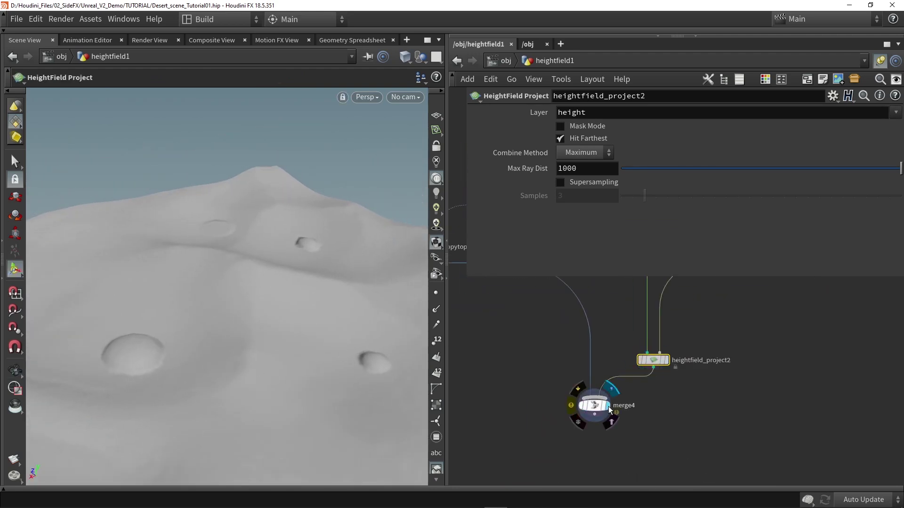
alt+drag(238, 340, 197, 331)
scroll(191, 351, up, 6)
scroll(186, 347, down, 3)
scroll(305, 292, down, 5)
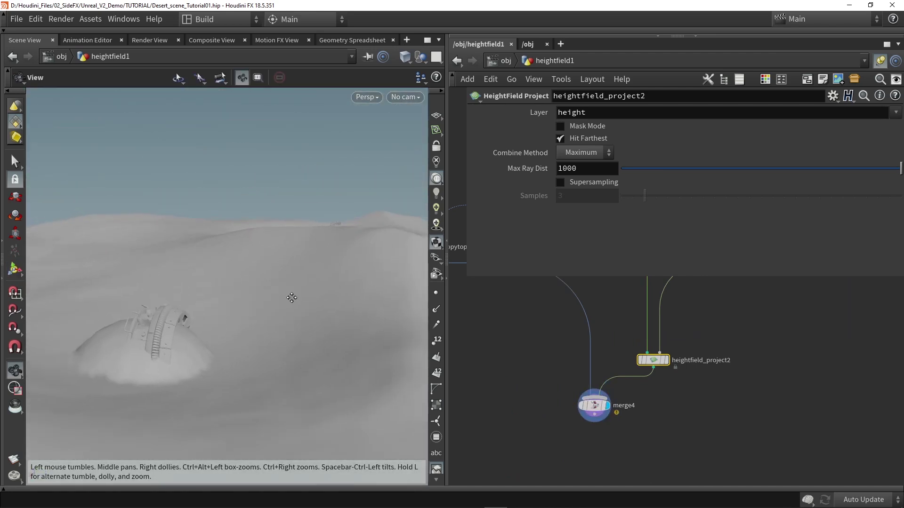
Step: Set sphere5's uniform scale to 2.42 and its X center to 0.99956 to refit the sand mounds
drag(324, 306, 369, 295)
middle_drag(778, 336, 630, 449)
scroll(678, 390, down, 4)
scroll(730, 315, up, 3)
click(730, 316)
scroll(176, 323, down, 3)
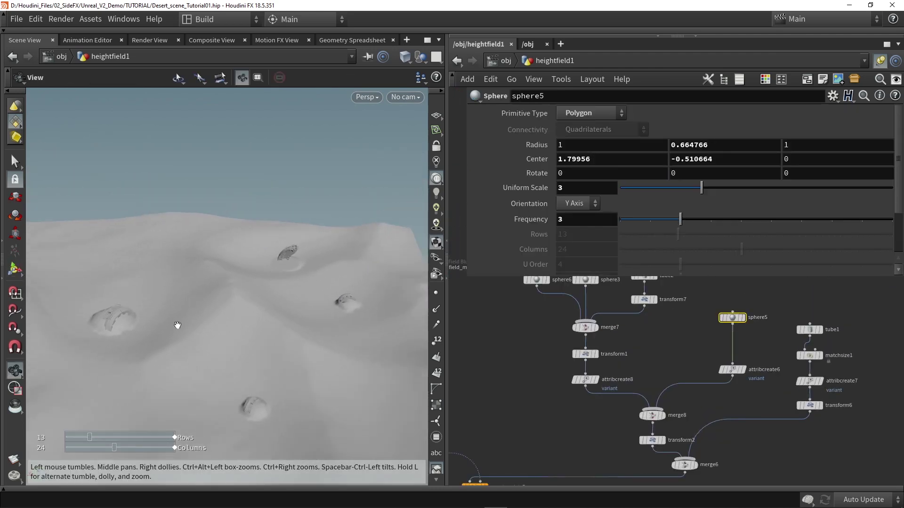
drag(175, 306, 263, 301)
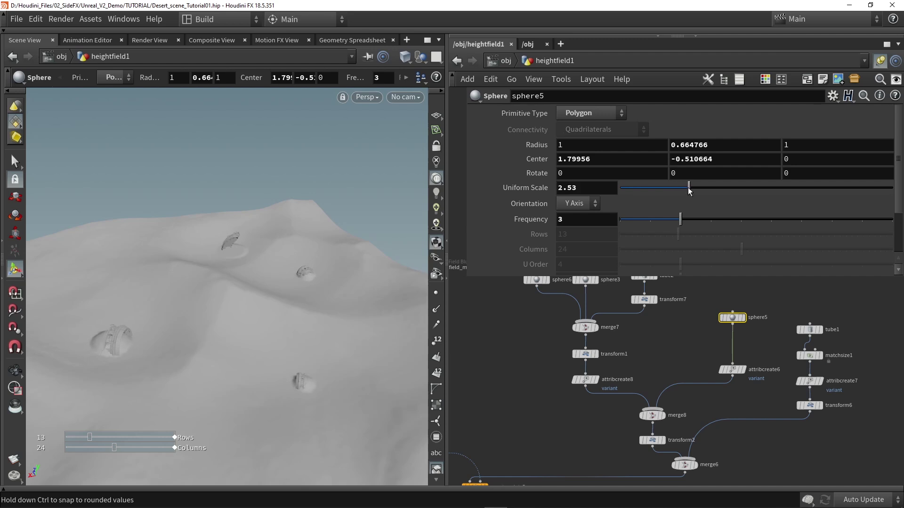
drag(288, 300, 243, 301)
right_drag(221, 421, 226, 359)
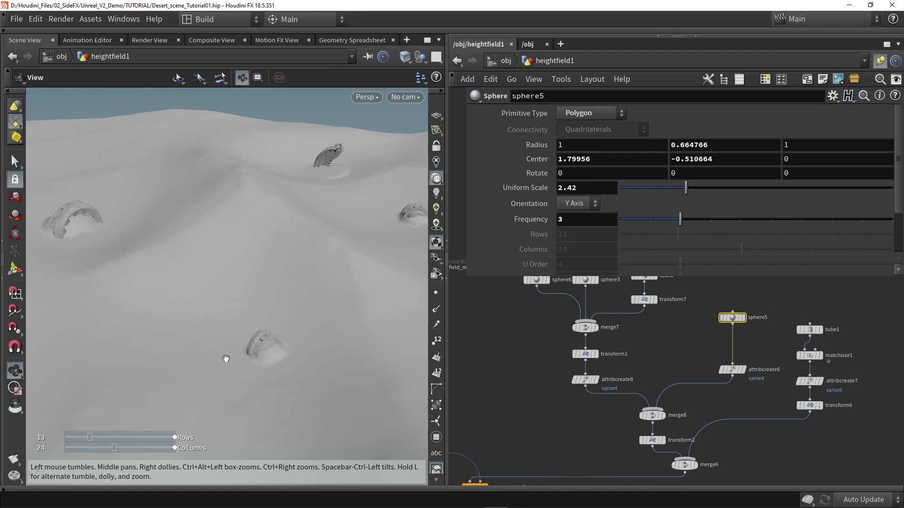
drag(227, 362, 343, 330)
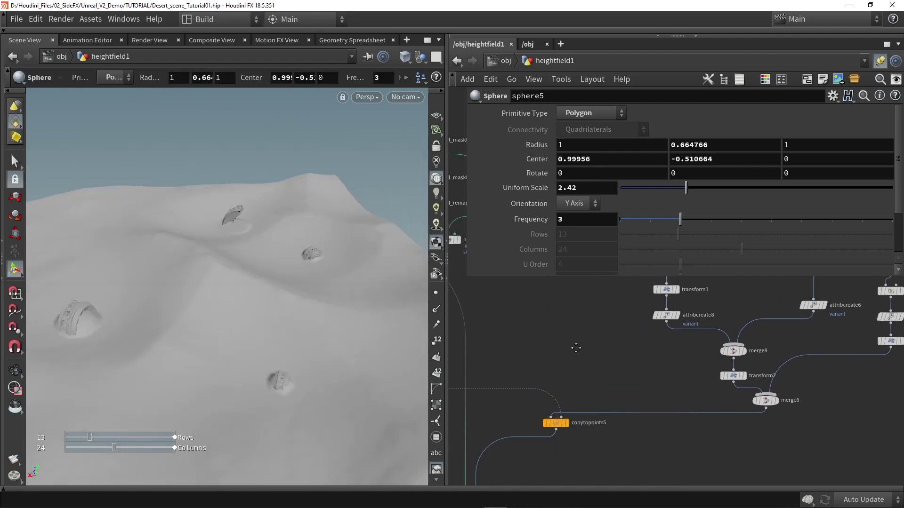
Step: Display heightfield_project2 and connect a new HeightField Mask by Object node to its output
scroll(583, 363, up, 3)
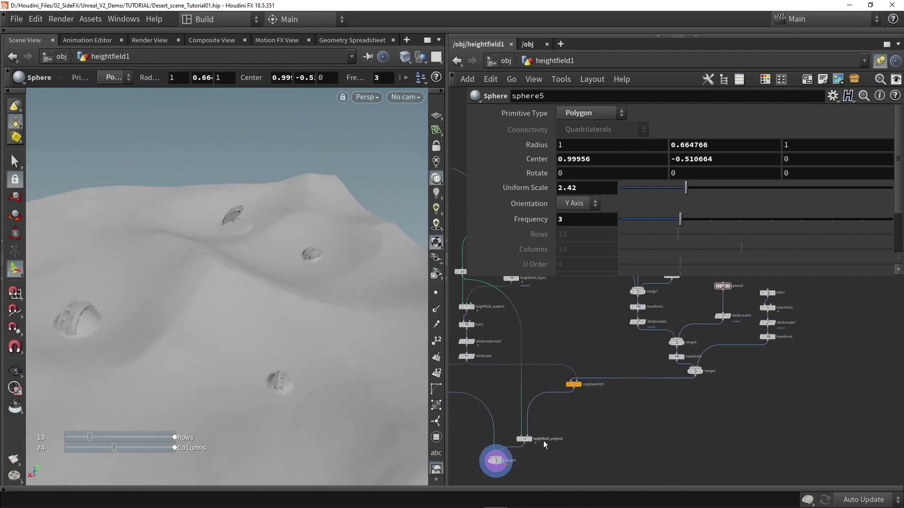
scroll(584, 368, up, 3)
drag(540, 385, 545, 332)
key(Tab)
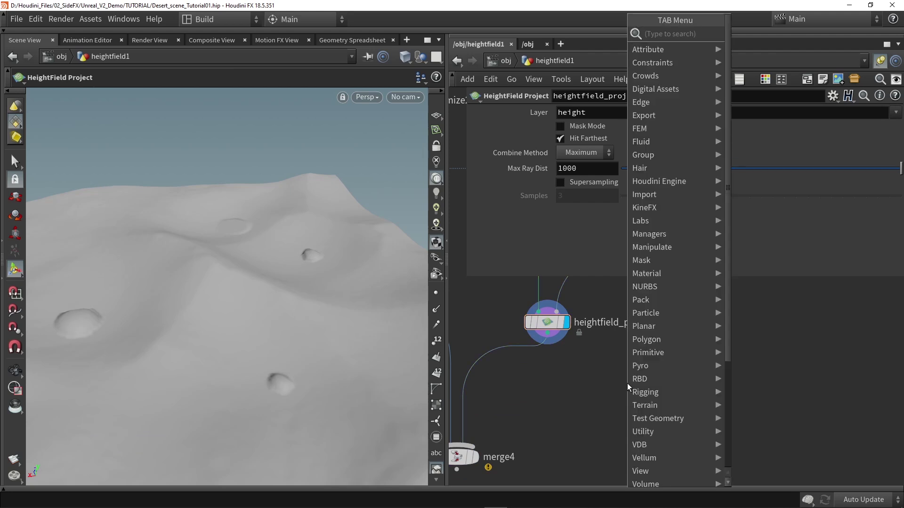
text(mask)
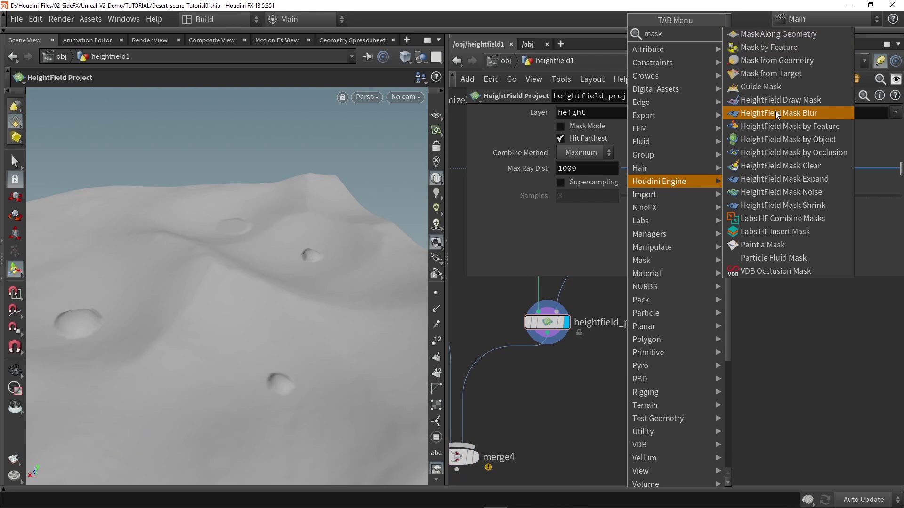
click(787, 139)
click(620, 379)
scroll(570, 378, down, 3)
middle_drag(567, 367, 562, 388)
scroll(562, 386, up, 3)
drag(545, 369, 582, 400)
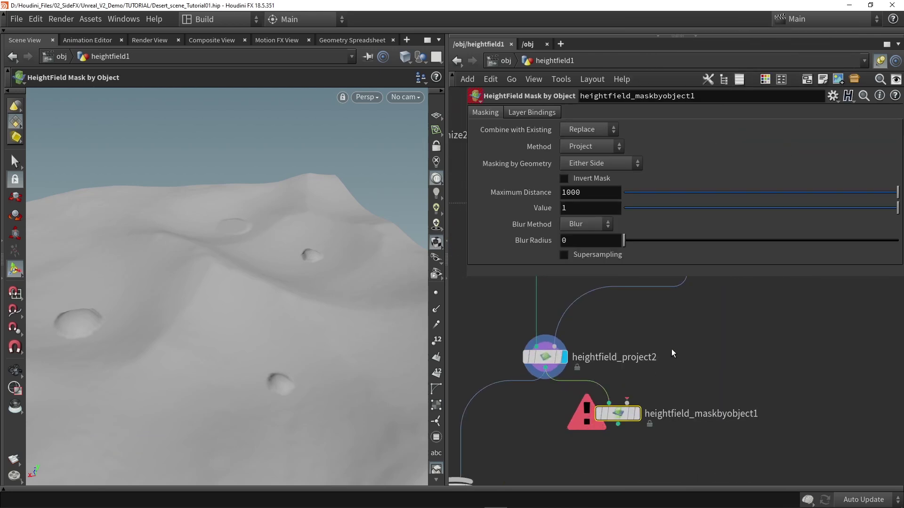
Step: Wire copytopoints5 into heightfield_maskbyobject1's second input and display the mask on the terrain
middle_drag(689, 301, 650, 354)
drag(643, 351, 592, 457)
click(599, 464)
middle_drag(648, 409, 719, 314)
drag(656, 374, 638, 409)
alt+drag(231, 280, 324, 281)
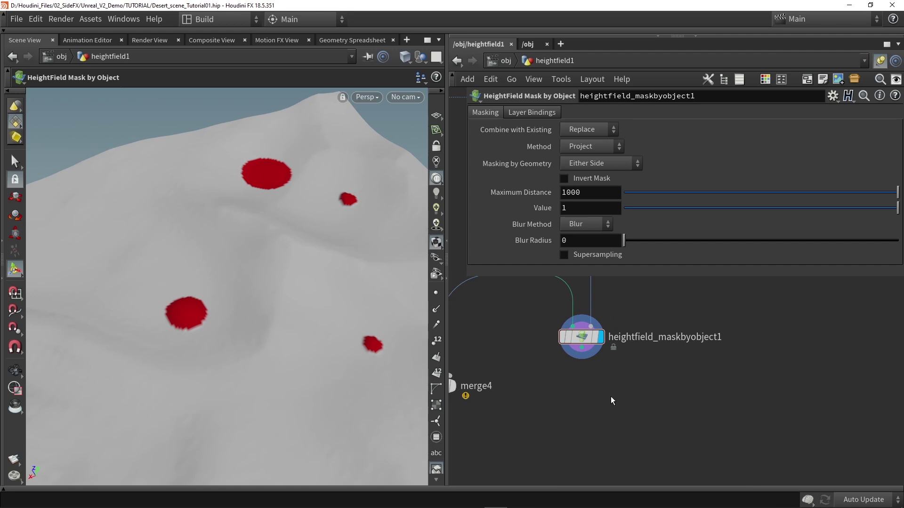
Step: Add a HeightField Mask Blur node directly after heightfield_maskbyobject1 and display it
key(Tab)
text(blu)
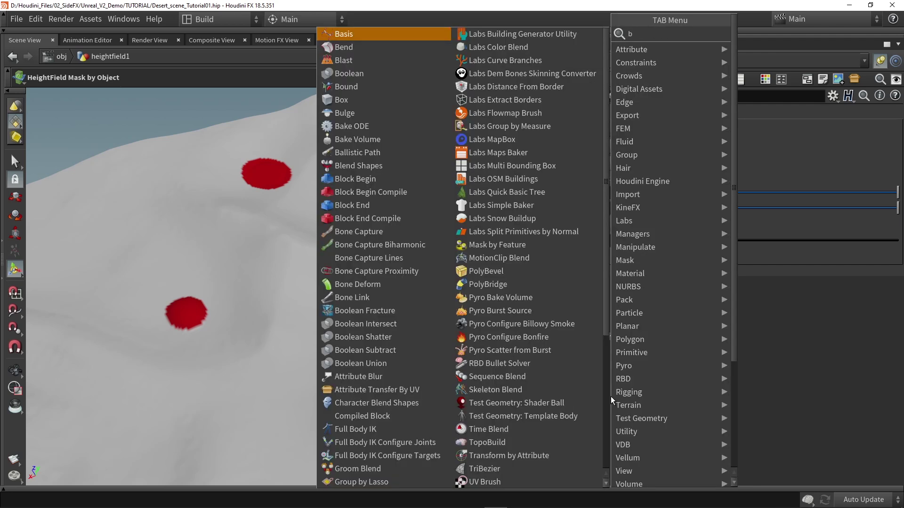
click(796, 61)
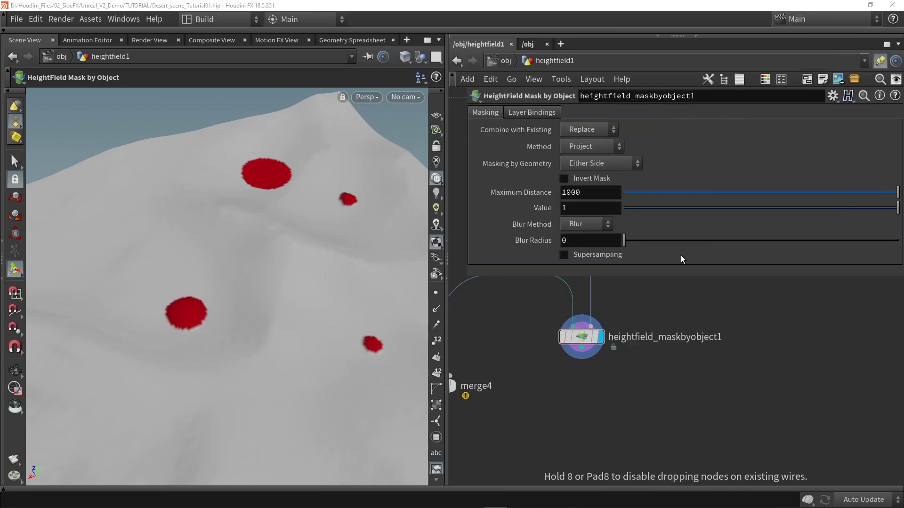
click(585, 361)
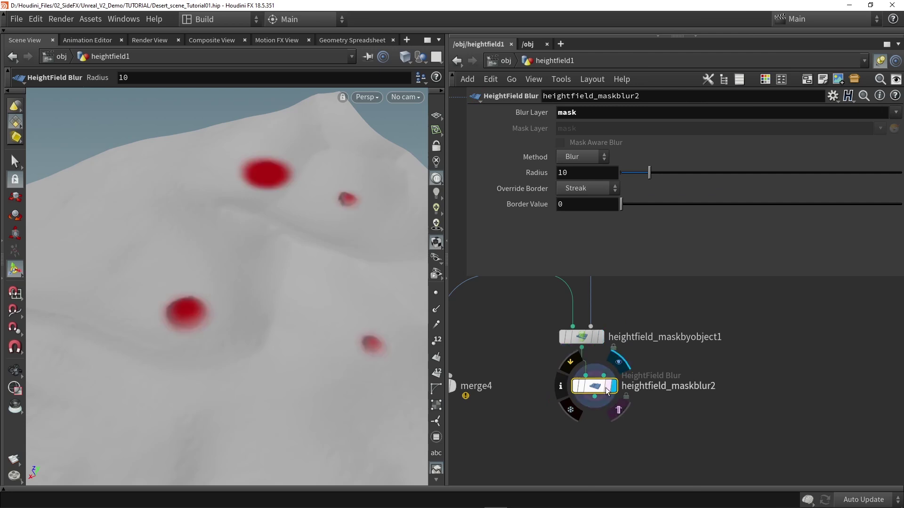
drag(599, 386, 582, 385)
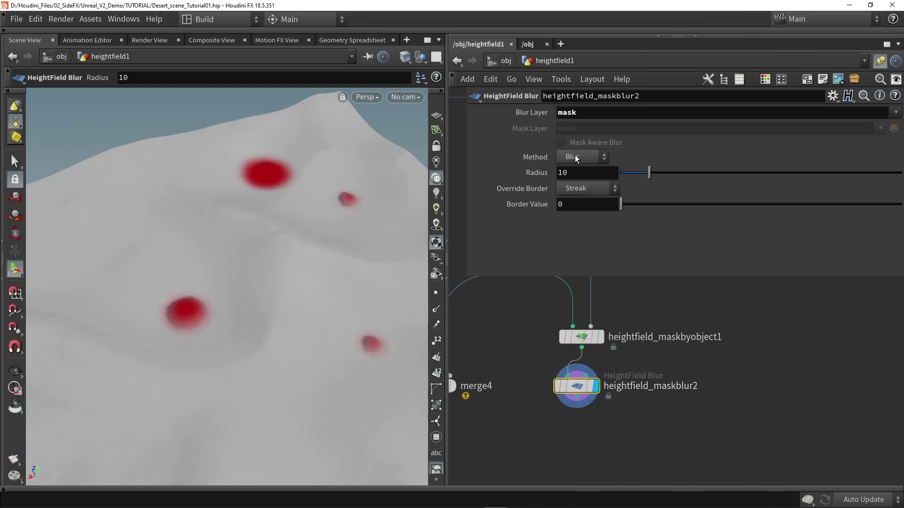
Step: Set heightfield_maskblur2's method to Expand with a radius of 5.5
click(576, 198)
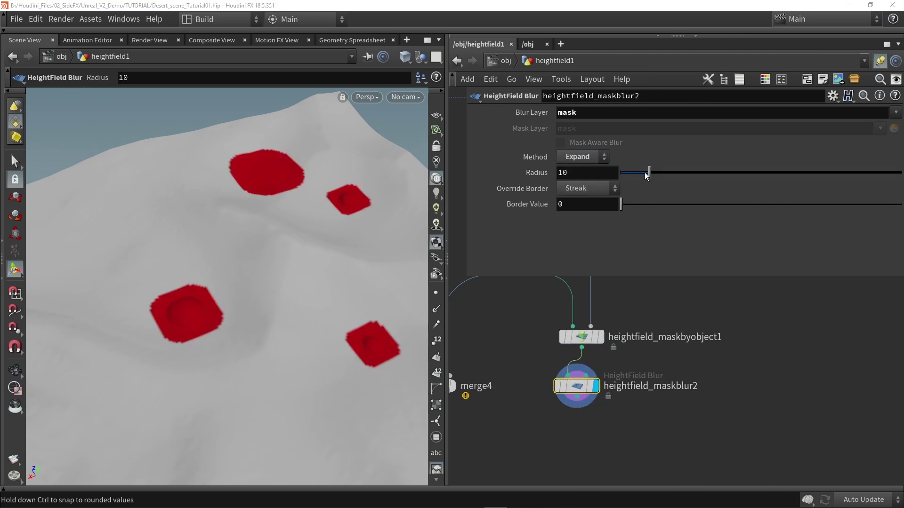
mouse_move(648, 173)
mouse_down()
mouse_move(815, 177)
mouse_move(624, 182)
mouse_move(640, 175)
mouse_up()
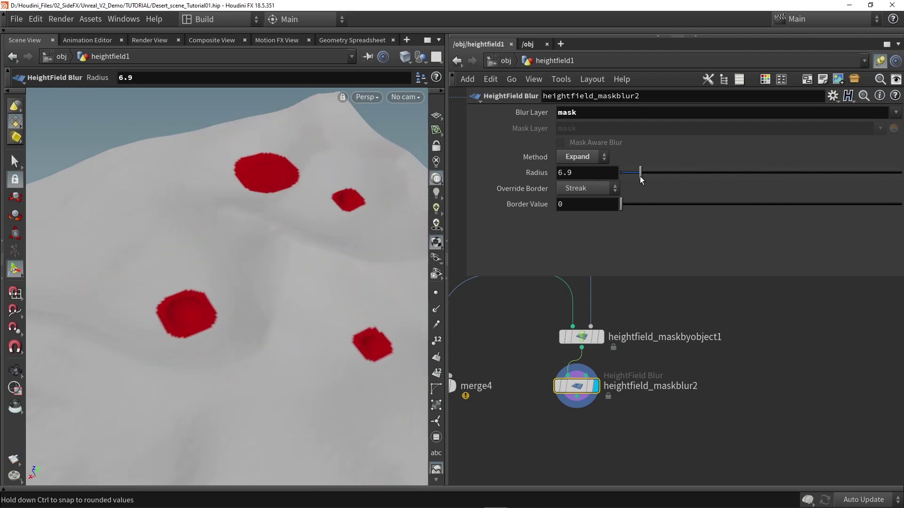
key(Return)
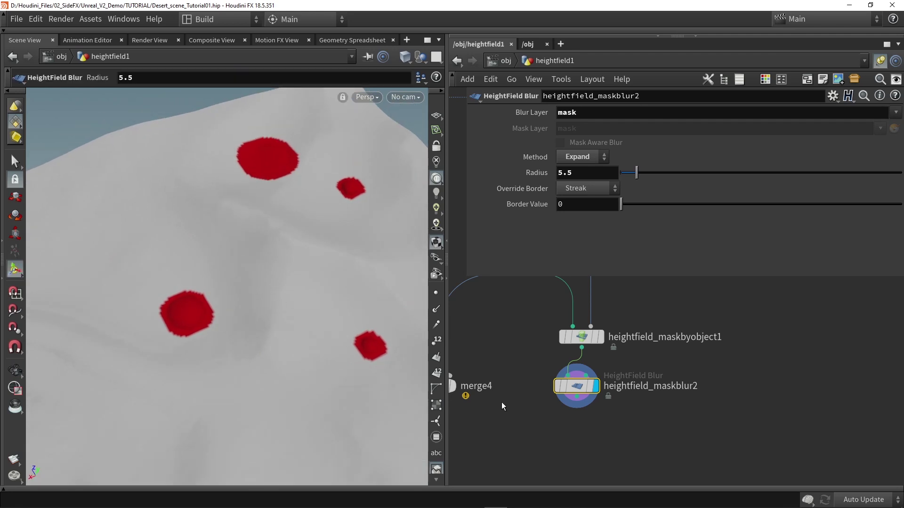
Step: Add a HeightField Blur with a radius of 3.9, feeding heightfield_maskblur2 into both of its inputs
key(Tab)
text(blu)
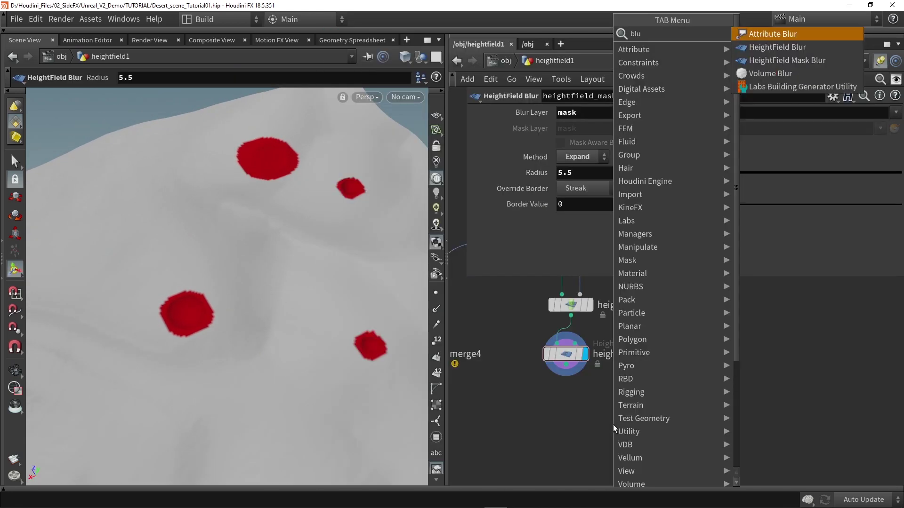
click(776, 48)
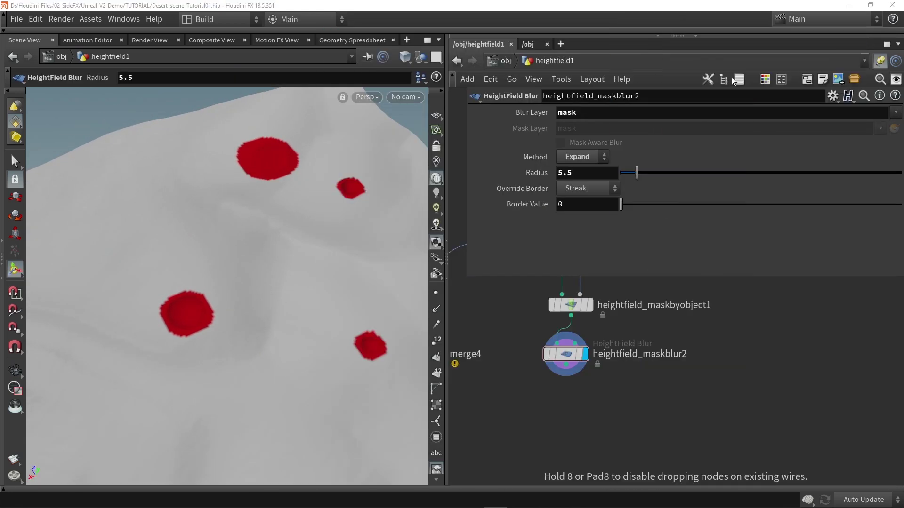
click(571, 410)
drag(566, 366, 571, 402)
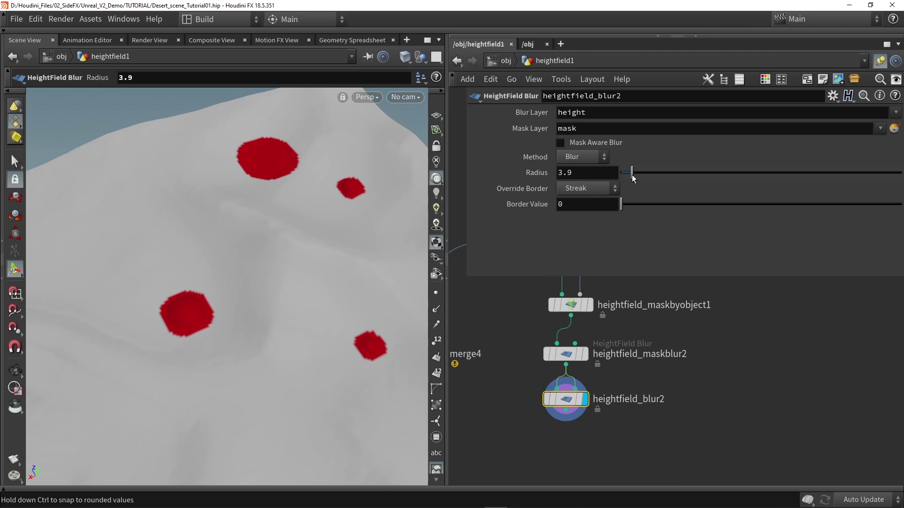
Step: Try Mask Aware Blur on heightfield_blur2 after inspecting the smoothed mounds
alt+drag(315, 321, 268, 331)
alt+right_drag(268, 331, 309, 298)
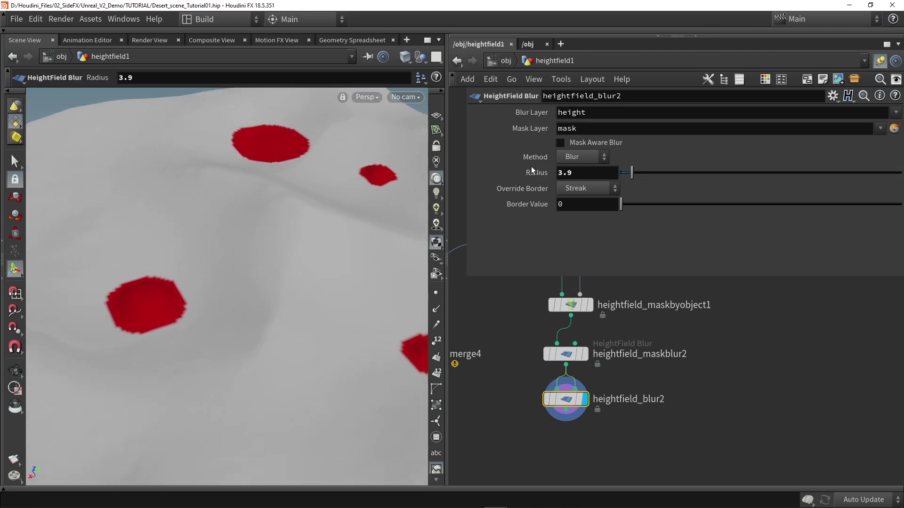
click(584, 143)
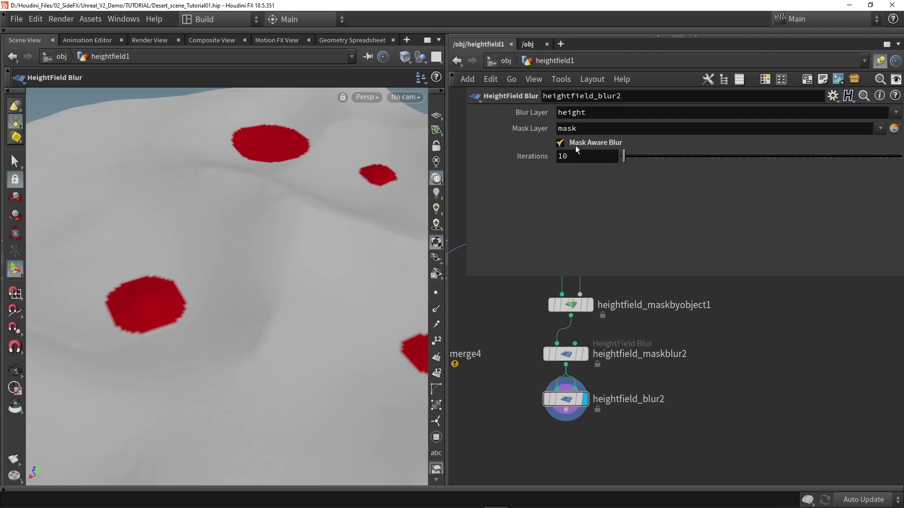
Step: Replace merge4's terrain input with heightfield_blur2 and display merge4 to check a portal up close
middle_drag(545, 371, 617, 349)
scroll(617, 349, down, 3)
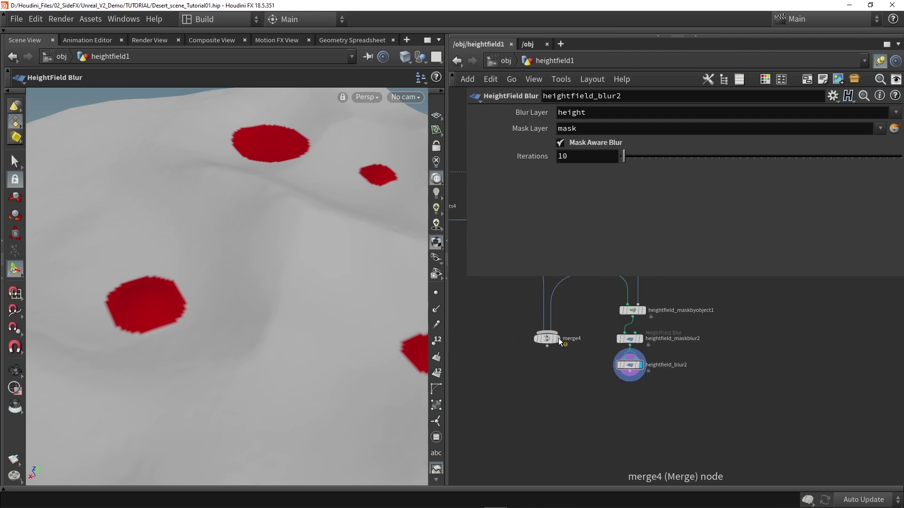
drag(556, 339, 525, 418)
drag(517, 412, 608, 361)
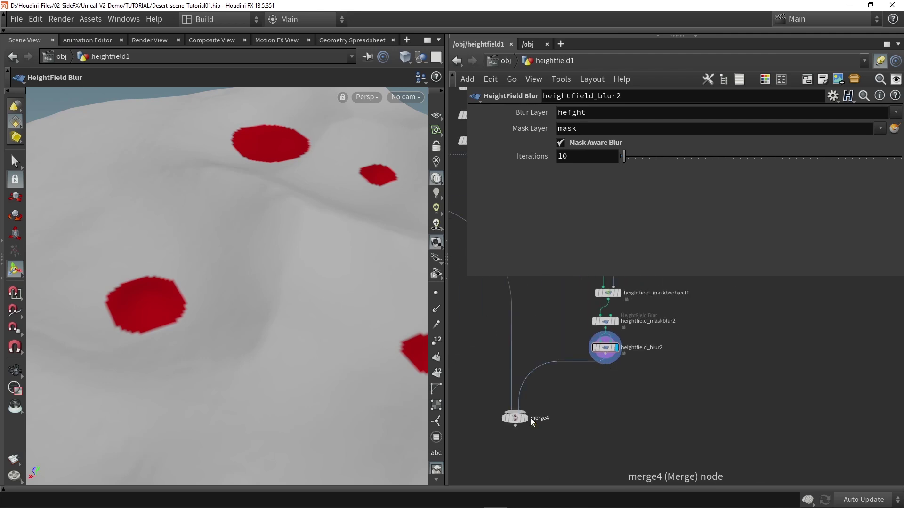
click(525, 418)
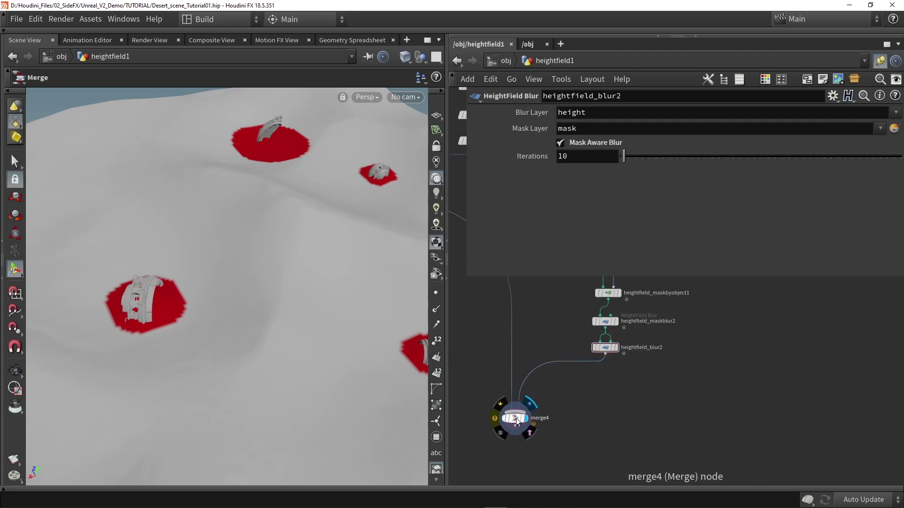
click(514, 418)
drag(226, 323, 319, 324)
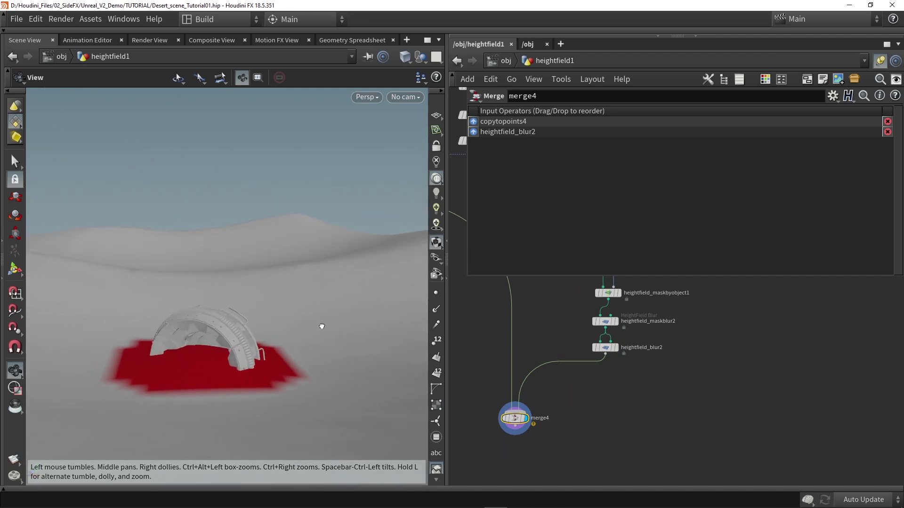
key(Return)
scroll(607, 343, up, 2)
Step: Try 229 and 3 iterations on heightfield_blur2's mask-aware blur, and turn Mask Aware Blur off
click(606, 352)
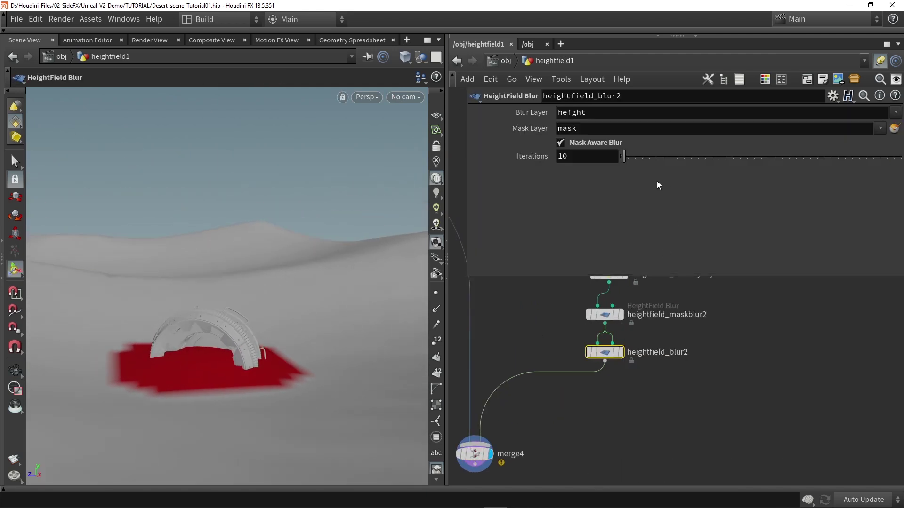
drag(624, 161, 777, 156)
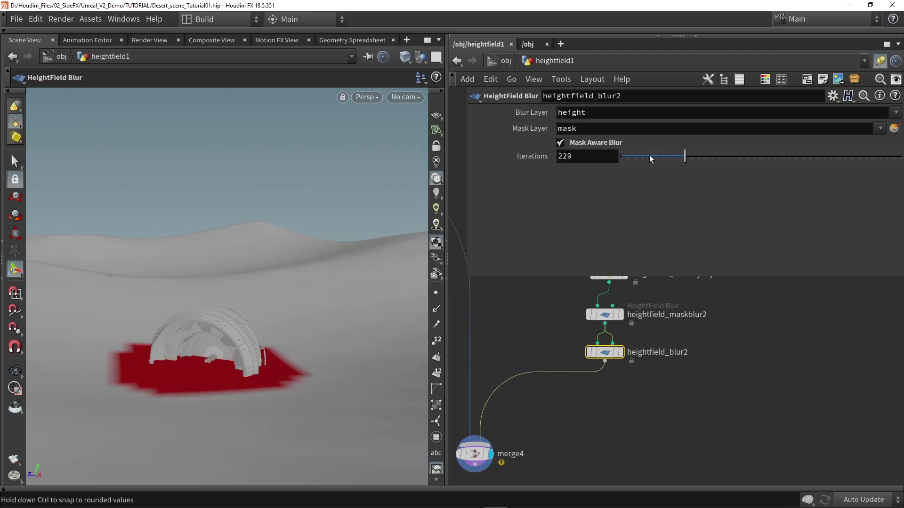
drag(620, 160, 537, 157)
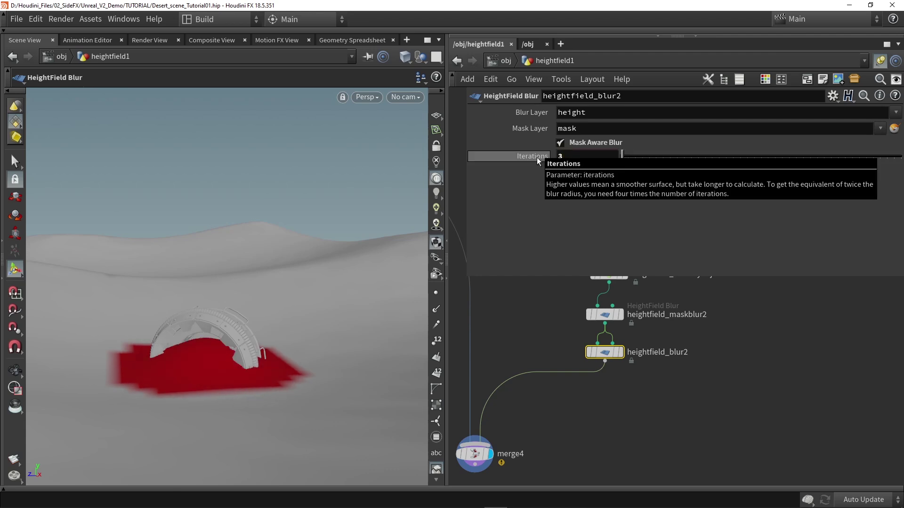
key(Escape)
drag(258, 296, 400, 346)
click(586, 144)
Step: Insert a HeightField Mask Clear between heightfield_blur2 and merge4, and inspect the unmasked terrain
key(Tab)
text(clear)
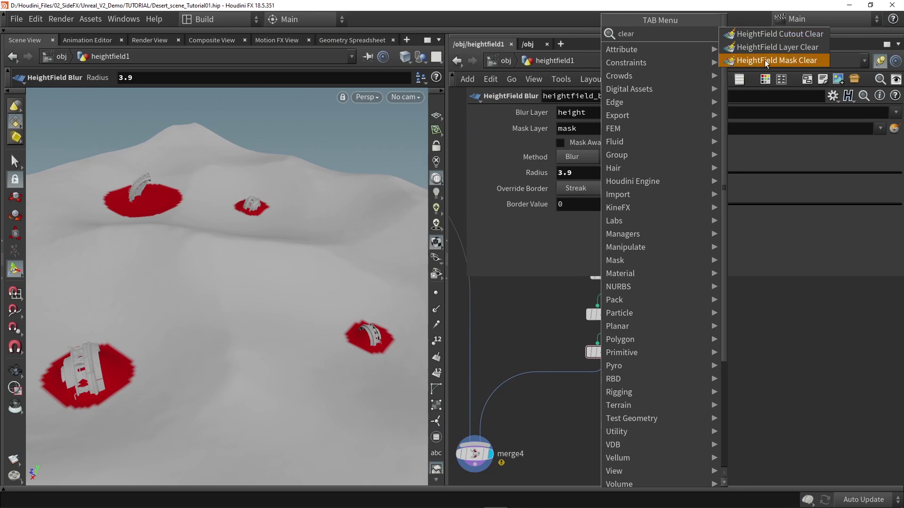
click(765, 63)
click(569, 369)
scroll(568, 373, up, 3)
drag(567, 360, 643, 421)
key(Escape)
mouse_move(345, 278)
mouse_down()
mouse_move(317, 283)
mouse_move(331, 284)
mouse_up()
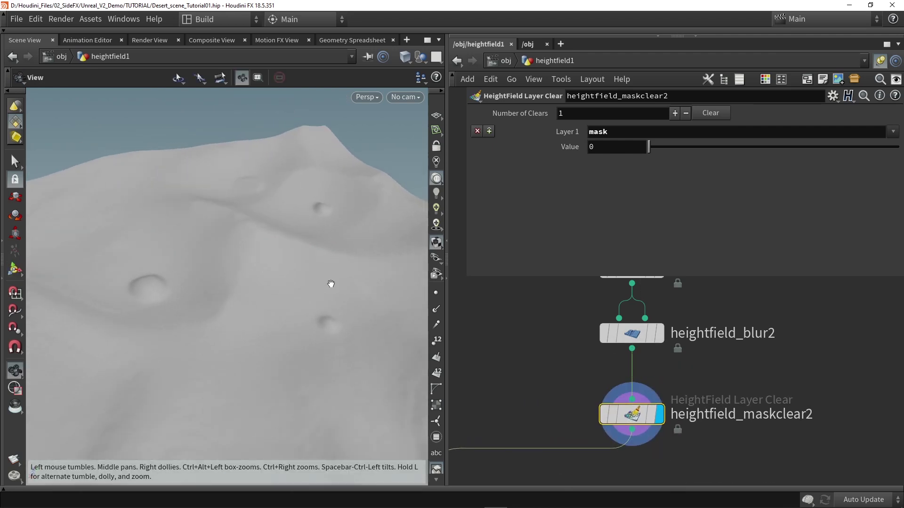
key(Return)
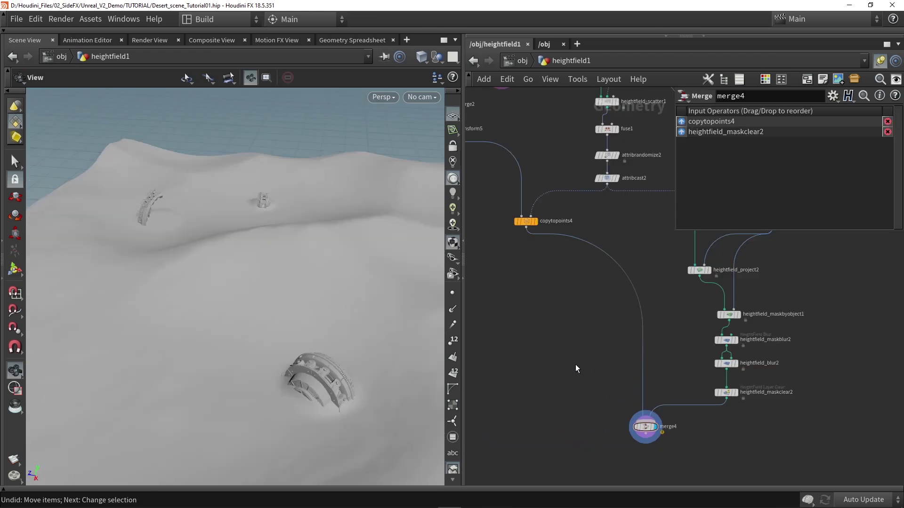
Step: Display merge1 to show the earlier terrain with its scattered copies
middle_drag(552, 373, 697, 344)
scroll(696, 345, down, 5)
scroll(543, 407, up, 4)
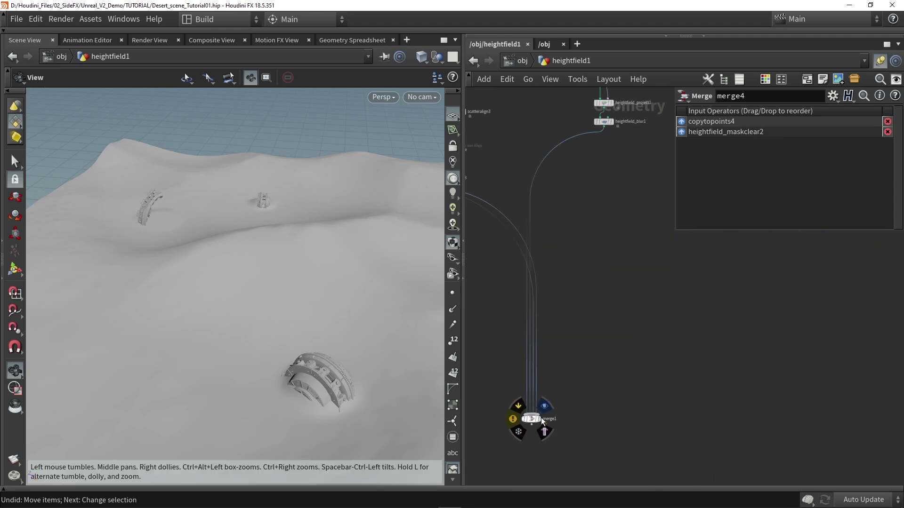
click(540, 419)
click(531, 420)
drag(303, 287, 322, 274)
Step: Delete the merge4 node below copytopoints4 and heightfield_maskclear2
middle_drag(687, 274, 606, 320)
scroll(605, 321, down, 4)
middle_drag(631, 290, 552, 356)
scroll(552, 356, down, 2)
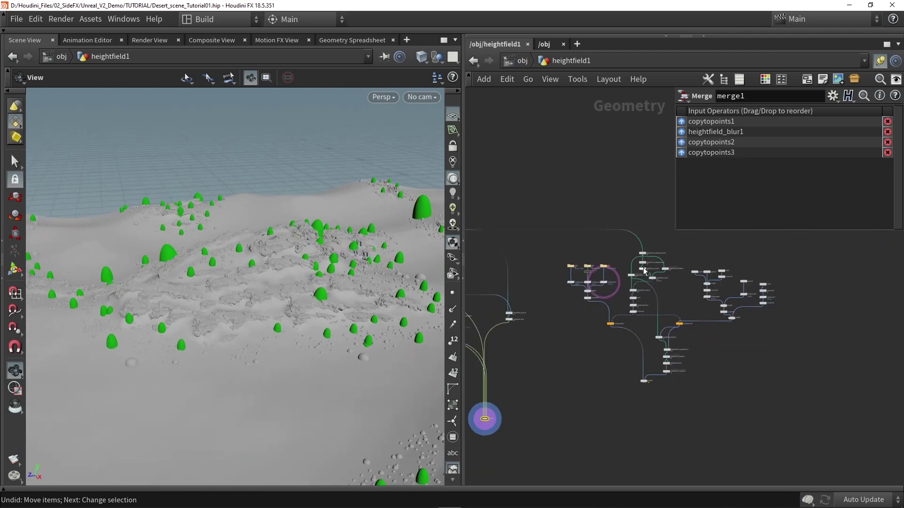
scroll(654, 349, up, 5)
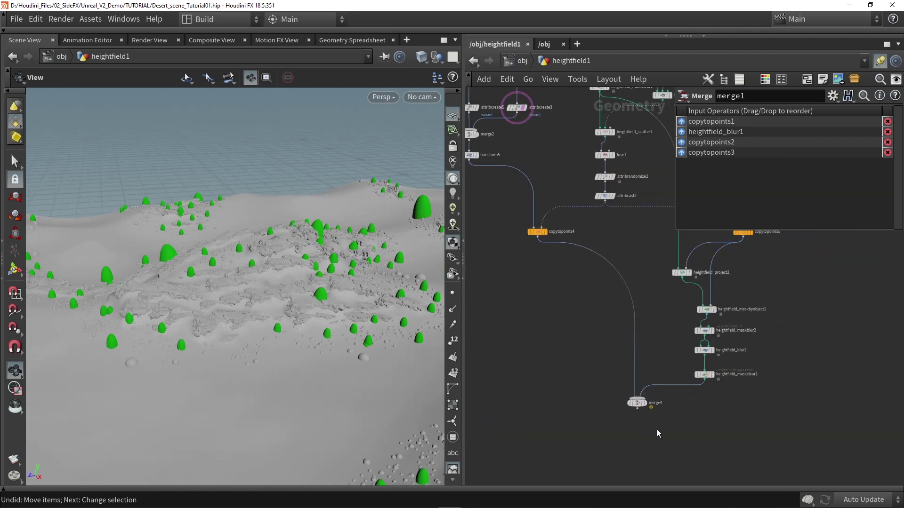
drag(614, 397, 613, 392)
key(Delete)
scroll(650, 357, down, 2)
middle_drag(661, 353, 557, 315)
scroll(583, 306, up, 2)
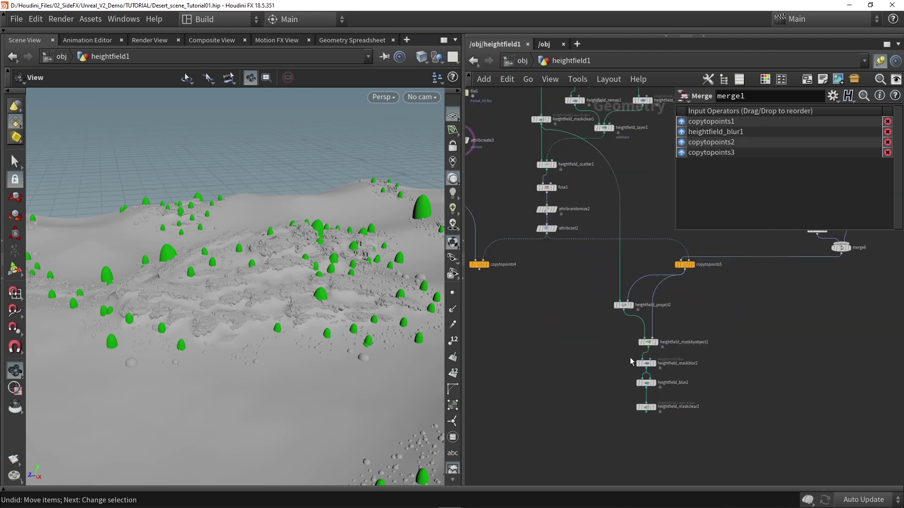
Step: Display heightfield_maskclear2 and wire its output into the first input of heightfield_project1
click(653, 408)
click(645, 408)
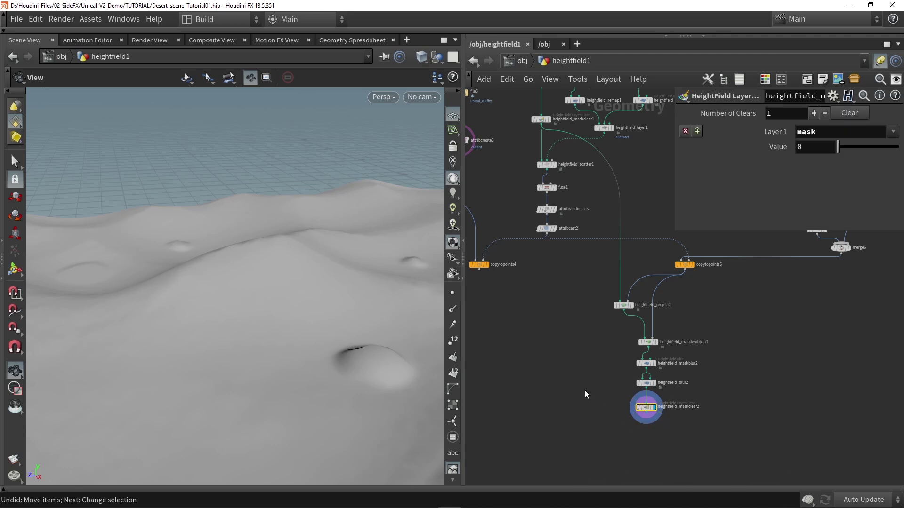
middle_drag(564, 371, 721, 360)
scroll(690, 352, down, 4)
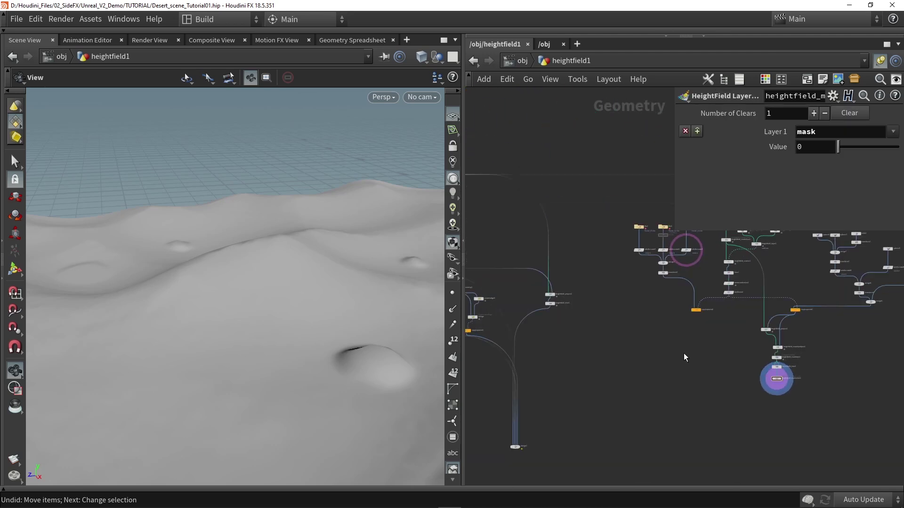
scroll(779, 383, up, 1)
drag(781, 385, 559, 294)
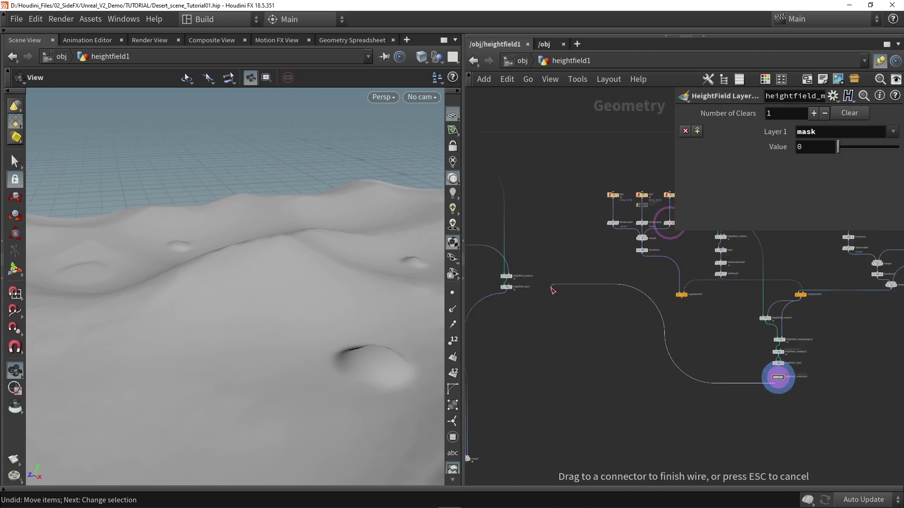
click(506, 273)
scroll(508, 273, up, 3)
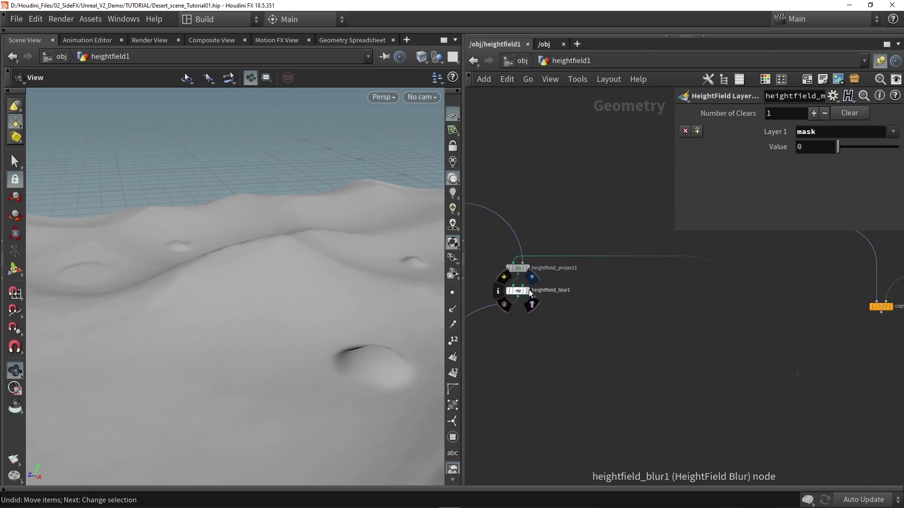
Step: Display heightfield_project1 followed by heightfield_blur1, examining the projected rock terrain from different angles
click(527, 268)
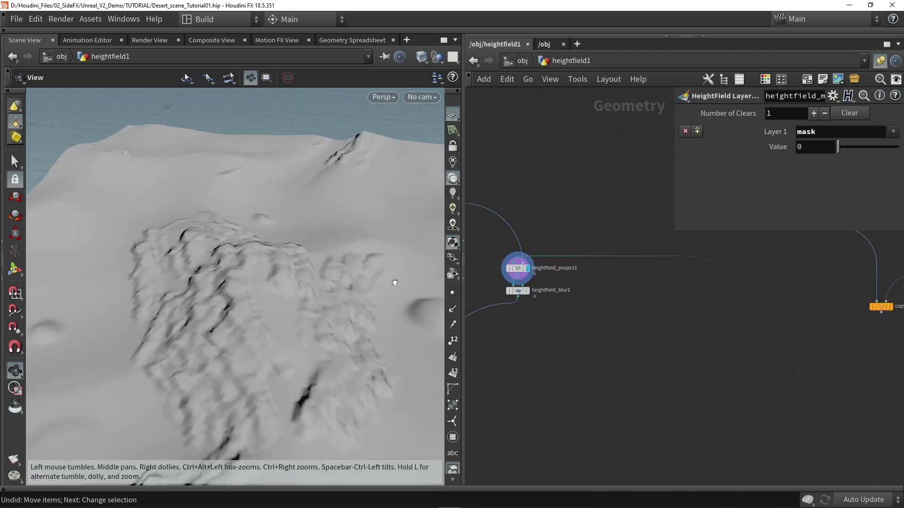
drag(424, 283, 387, 279)
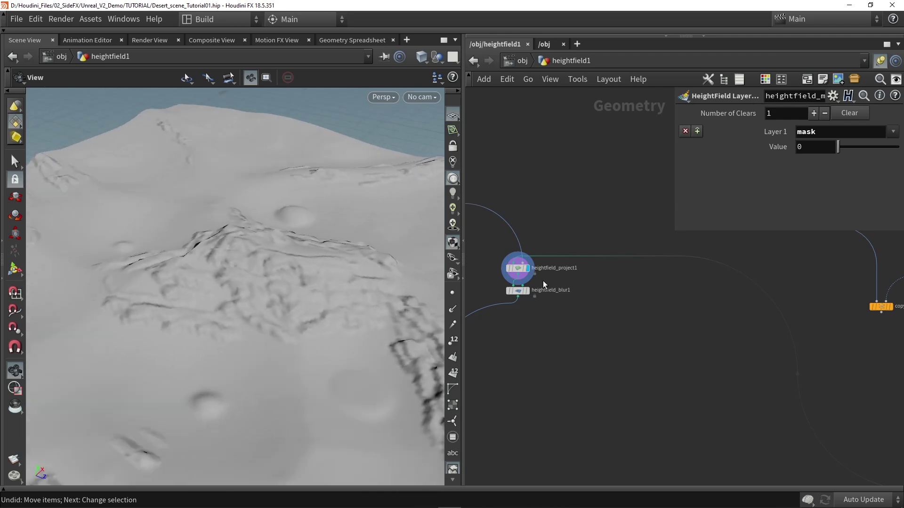
click(529, 292)
drag(382, 313, 365, 287)
Step: Move heightfield_project1 and heightfield_blur1 together further down in the network, below the portal mound branch
middle_drag(570, 353, 665, 326)
scroll(665, 327, down, 3)
drag(658, 319, 688, 403)
middle_drag(695, 324, 623, 254)
scroll(622, 253, down, 3)
drag(614, 310, 619, 335)
Step: Display merge1, place it slightly lower in the network, and inspect the combined desert scene
scroll(567, 360, up, 3)
scroll(575, 364, up, 3)
click(571, 364)
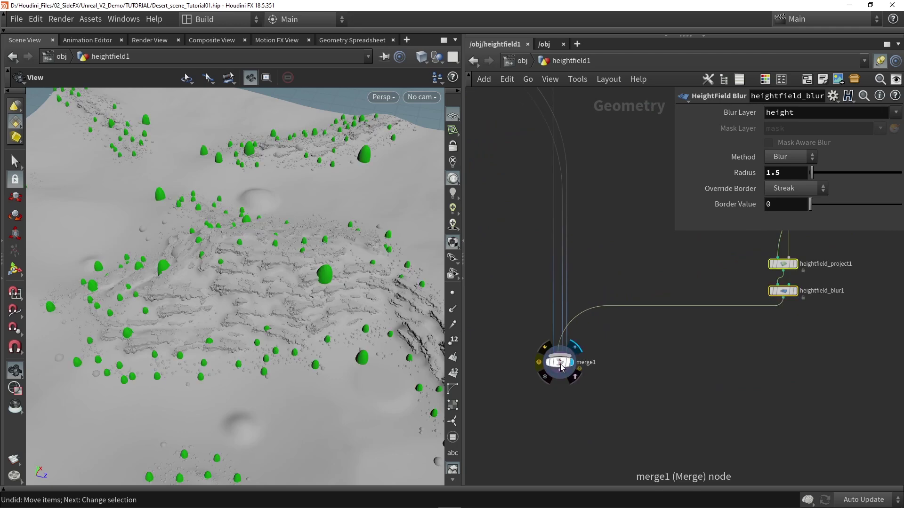
drag(560, 363, 559, 388)
drag(297, 279, 300, 241)
Step: Wire copytopoints4 into merge1 as an additional input and inspect the portal ruins across the terrain
scroll(609, 339, down, 4)
middle_drag(724, 272, 673, 325)
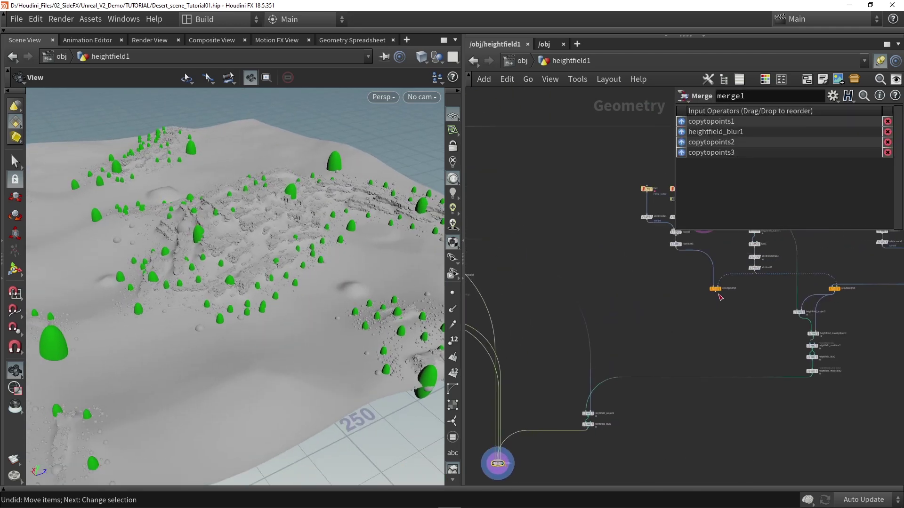
drag(515, 456, 499, 461)
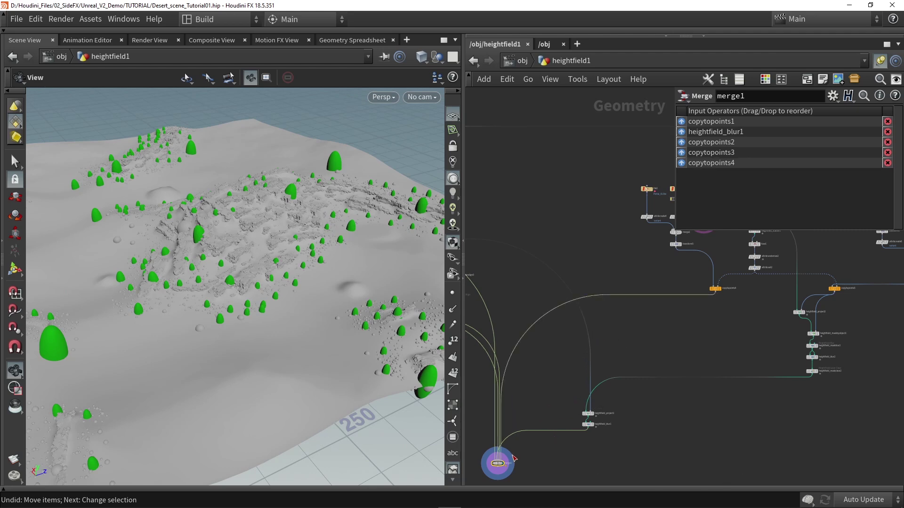
drag(216, 275, 292, 288)
scroll(174, 309, up, 5)
drag(174, 309, 355, 271)
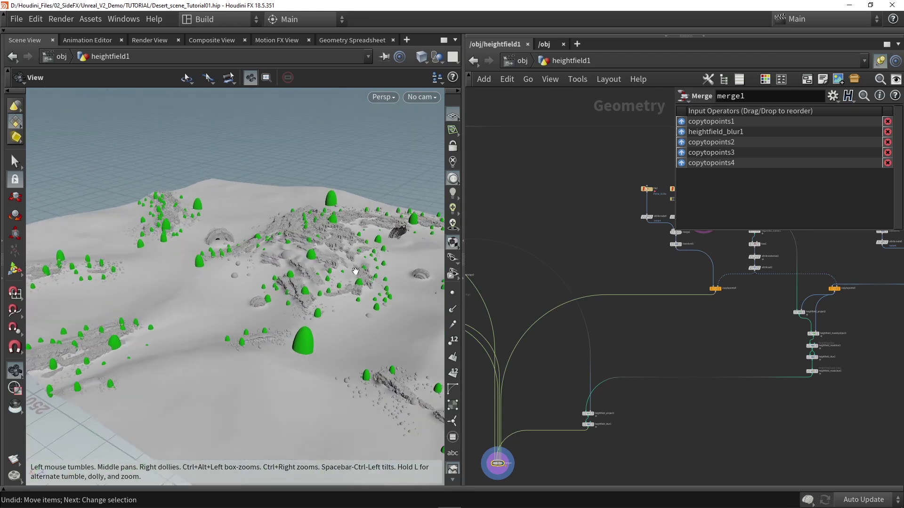
drag(283, 288, 315, 288)
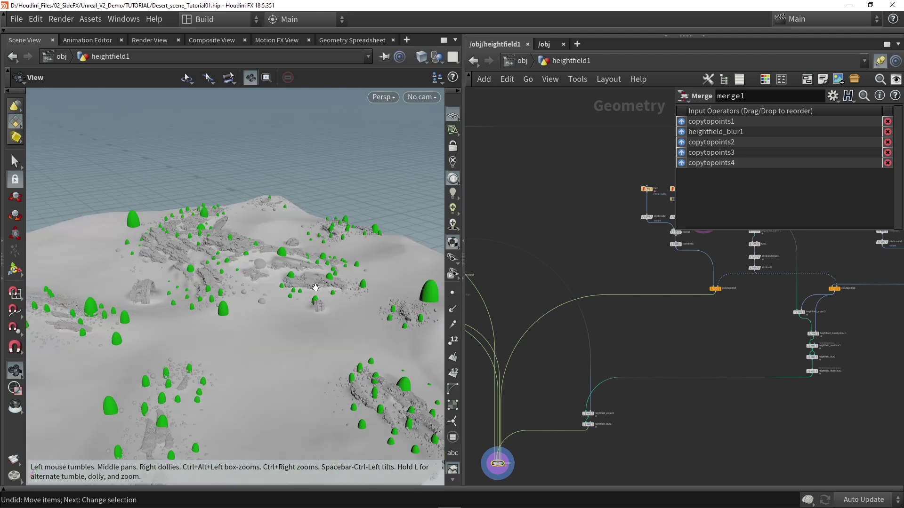